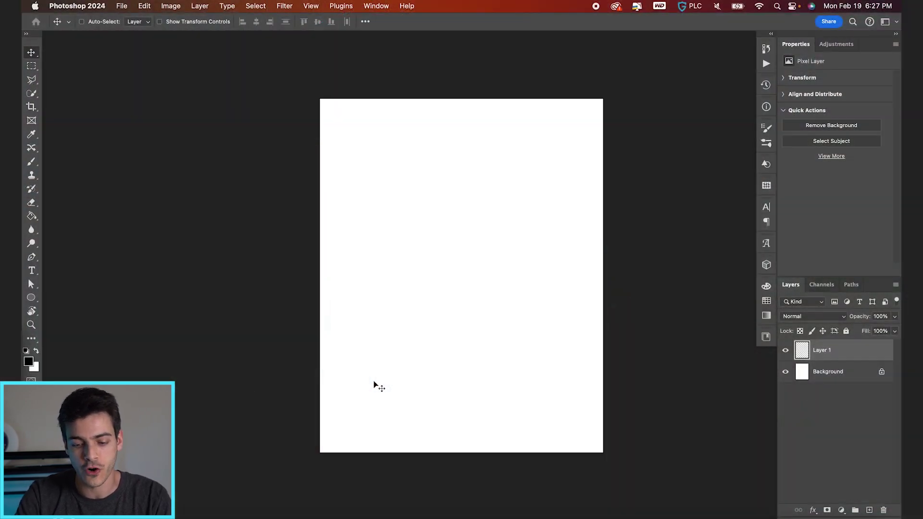
- Draw a closed black zigzag shape across the page with the Pen tool, about 1459 px wide and 1256 px high
key(p)
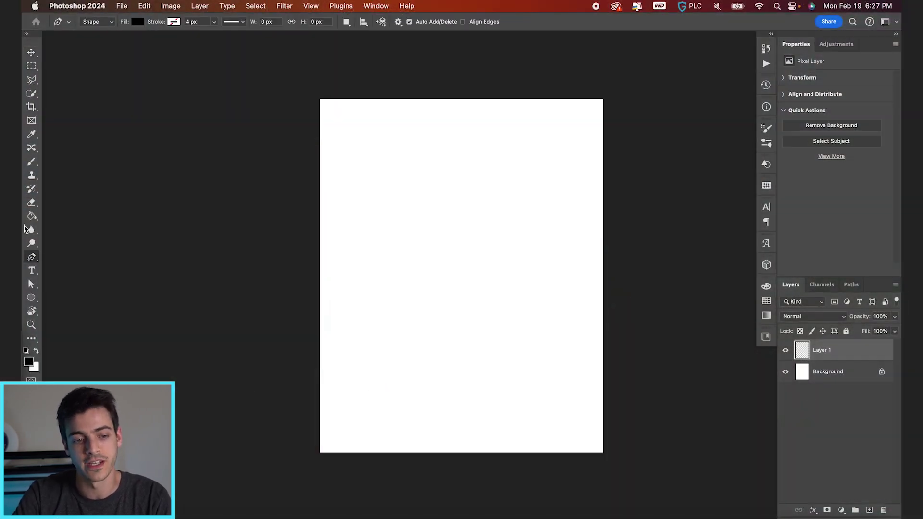
click(299, 399)
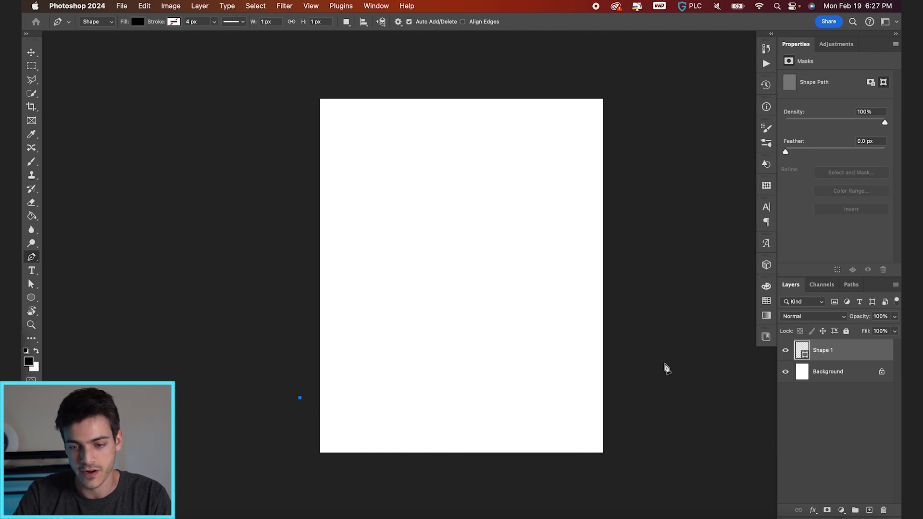
click(640, 368)
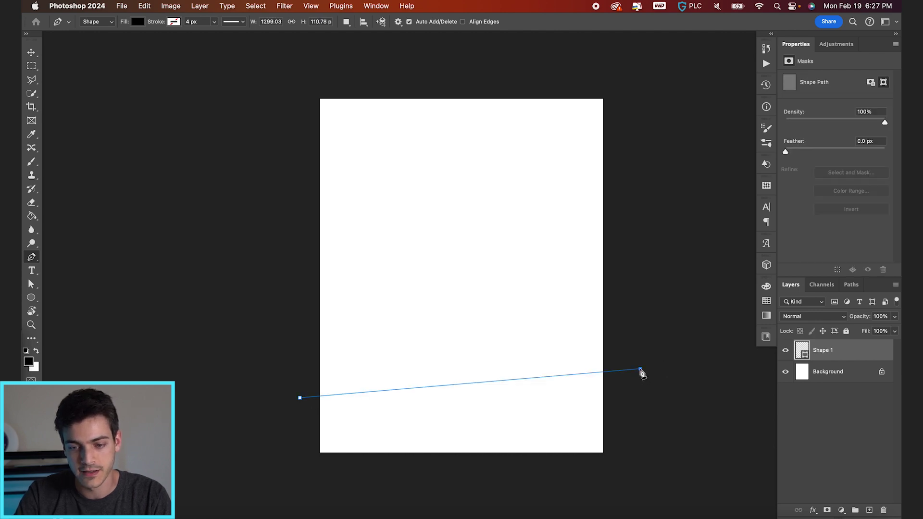
click(389, 293)
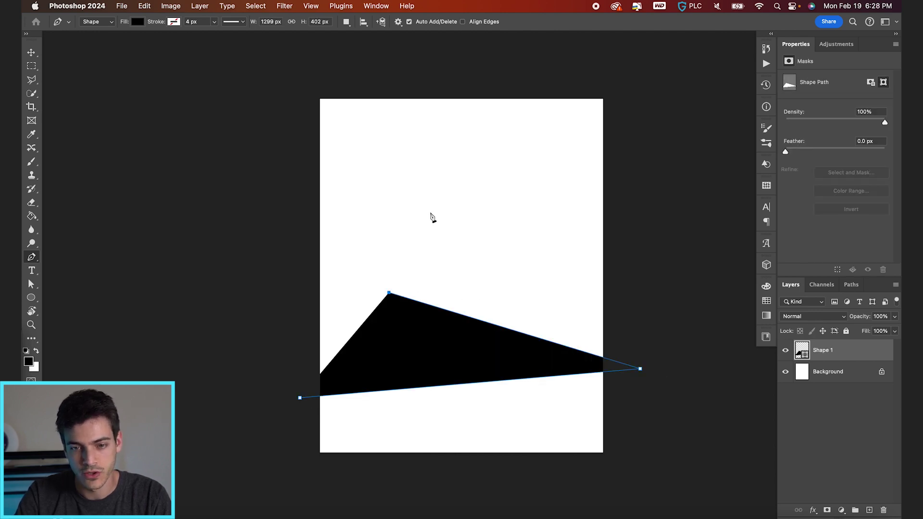
click(491, 80)
click(295, 68)
click(268, 179)
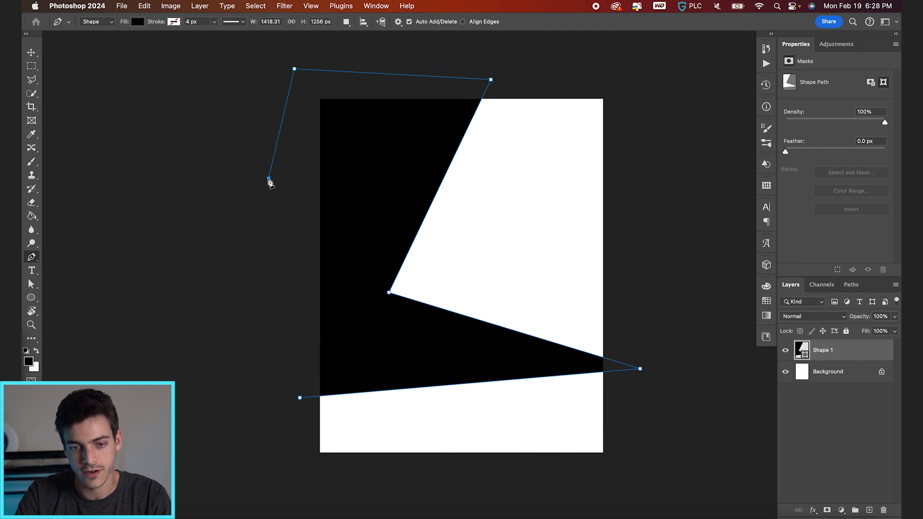
click(651, 224)
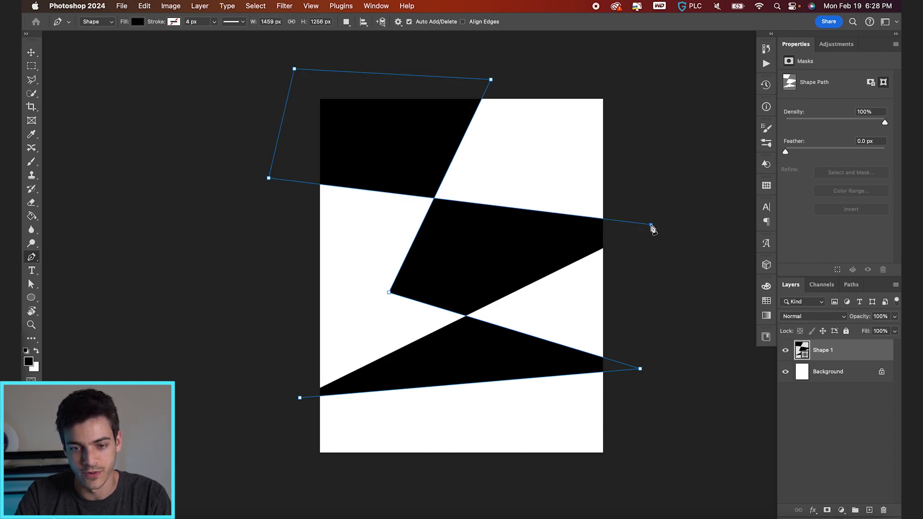
click(284, 319)
key(a)
key(p)
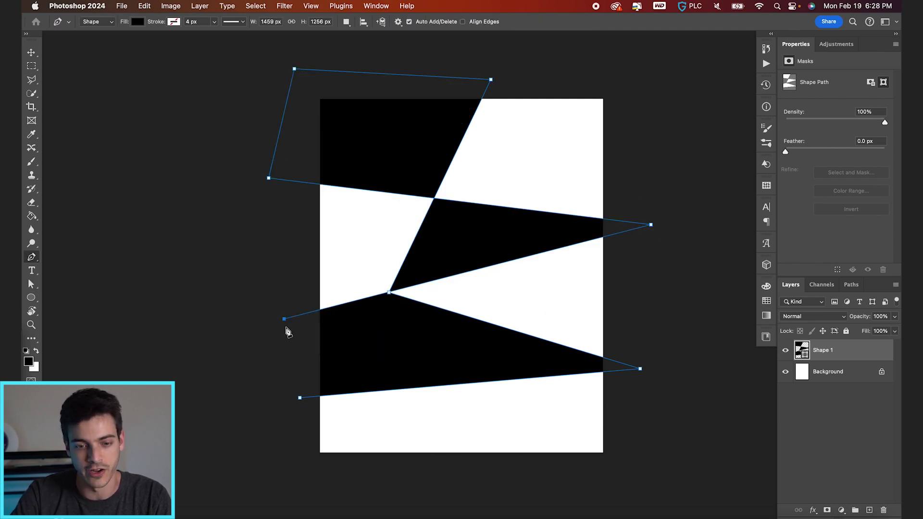
click(284, 318)
click(300, 397)
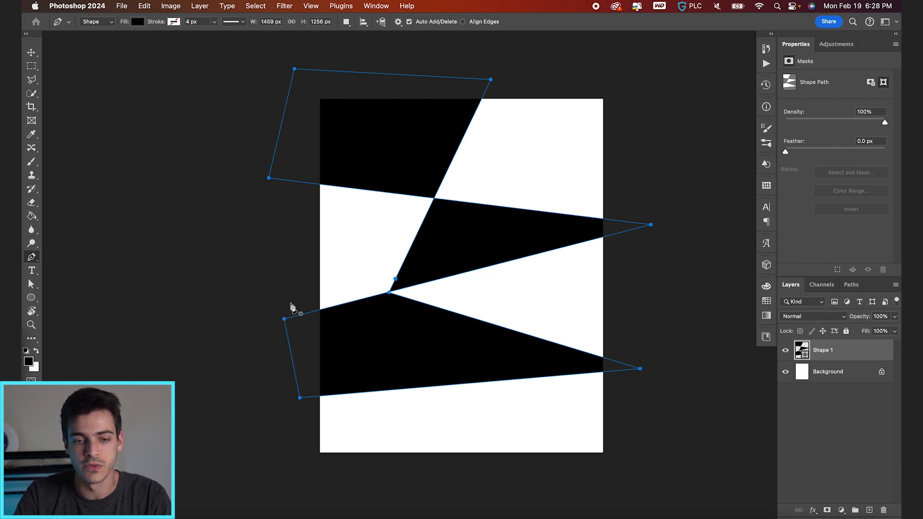
- Reshape the zigzag by pulling its middle-right point farther off the page and lowering its upper-left anchor points
key(a)
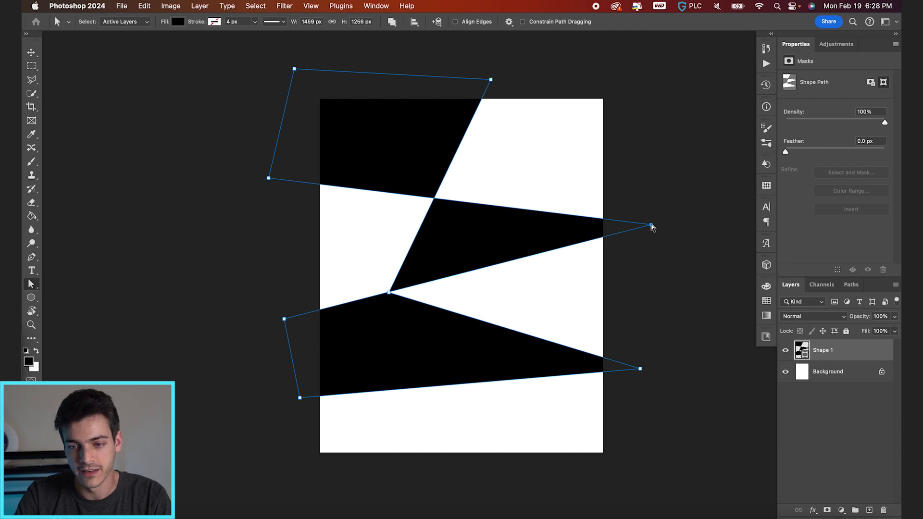
drag(651, 225, 688, 219)
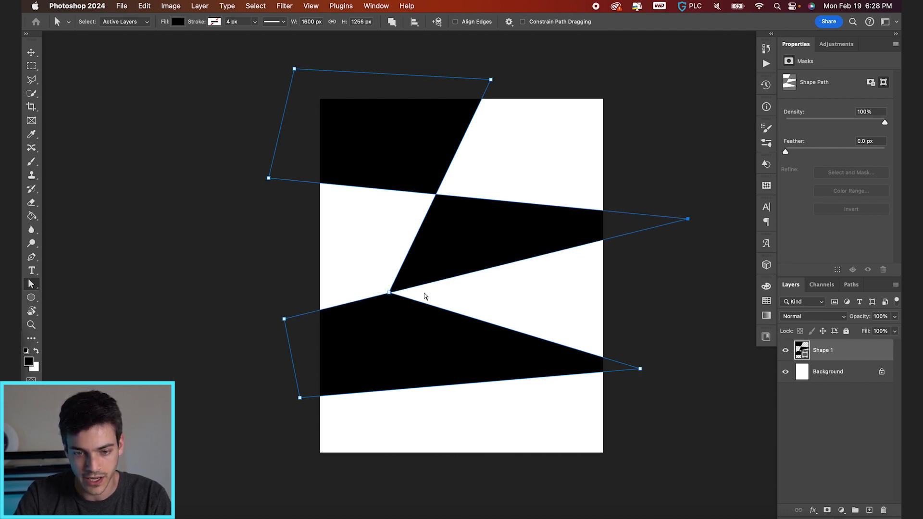
scroll(424, 296, up, 5)
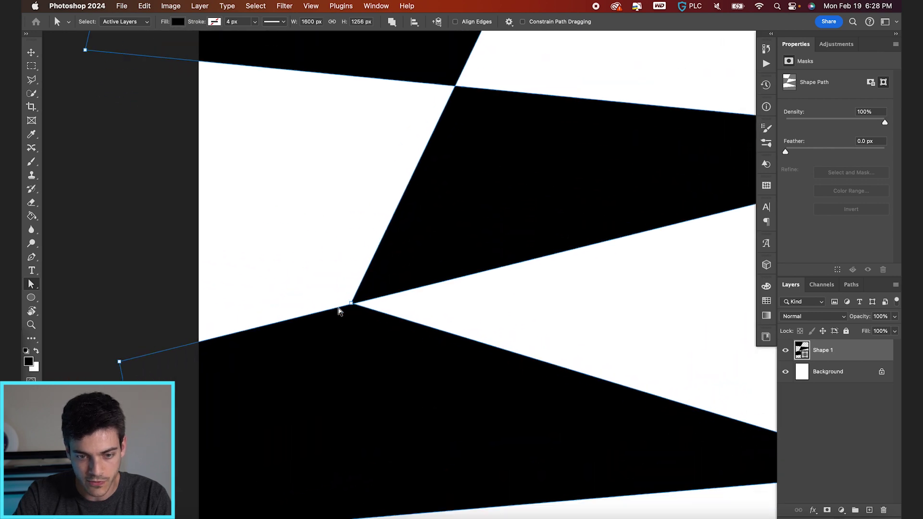
scroll(338, 311, down, 2)
scroll(698, 196, down, 3)
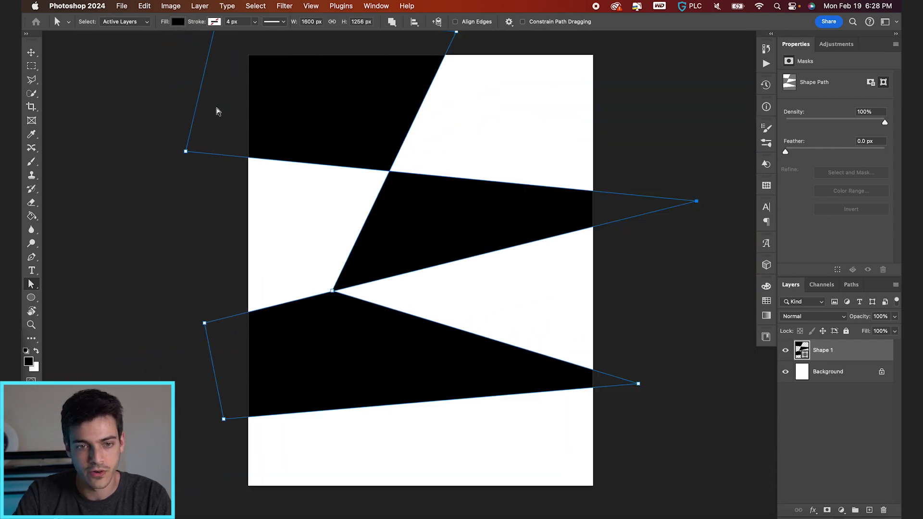
scroll(216, 112, down, 2)
drag(257, 82, 236, 206)
drag(655, 234, 680, 229)
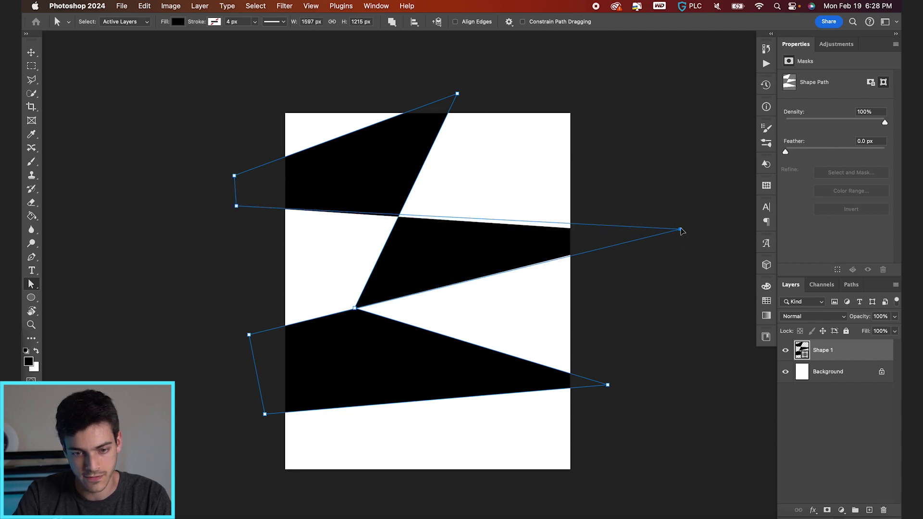
key(v)
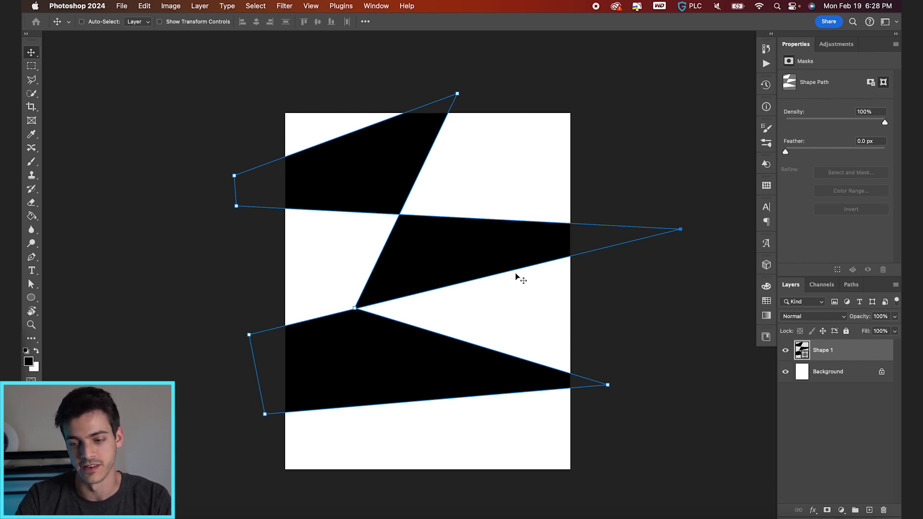
key(super+Tab)
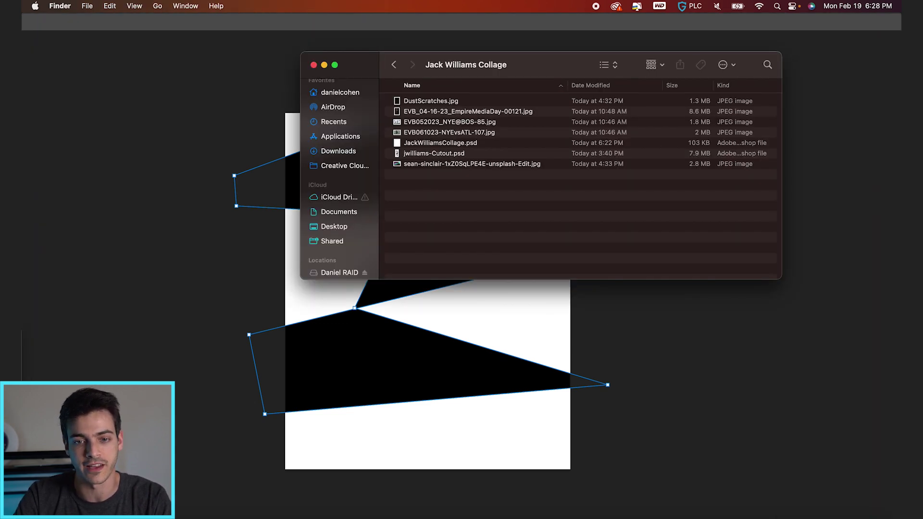
click(449, 123)
key(space)
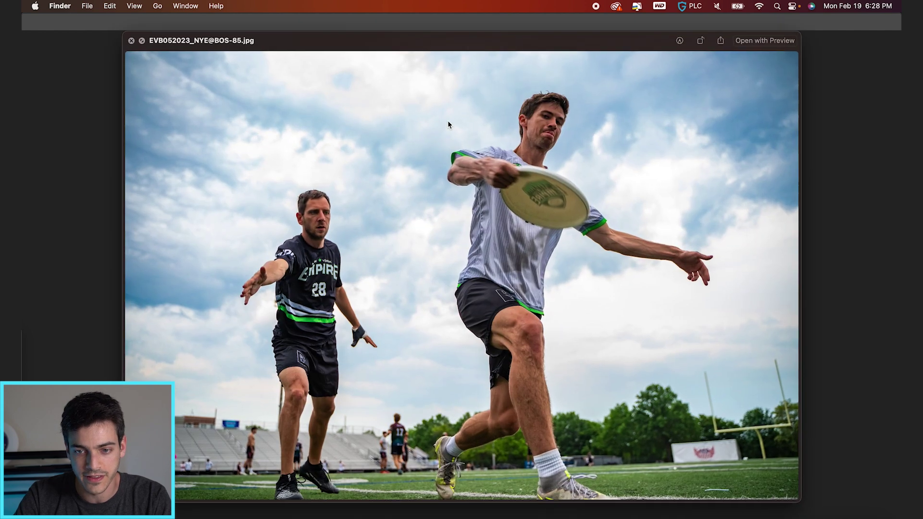
key(space)
key(super+Tab)
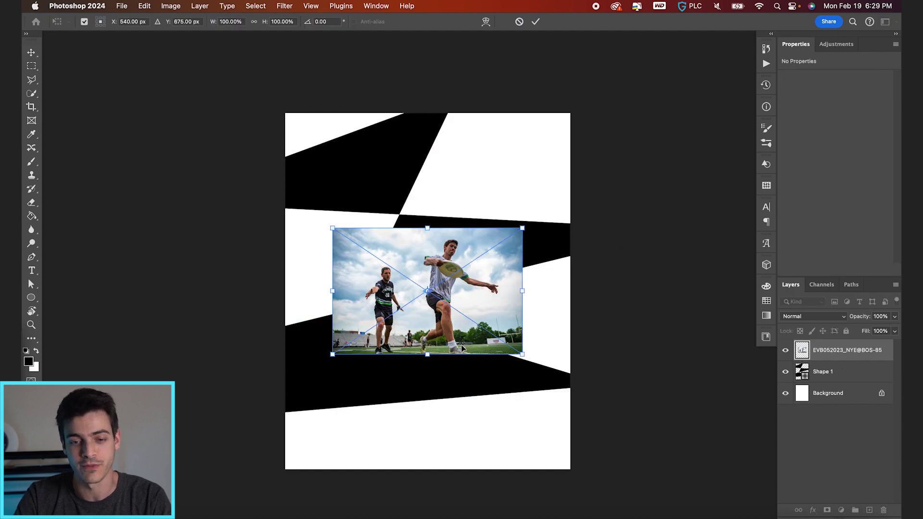
- Enlarge the placed photo to about 325% and shift it left so the disc thrower fills the canvas
drag(522, 228, 734, 87)
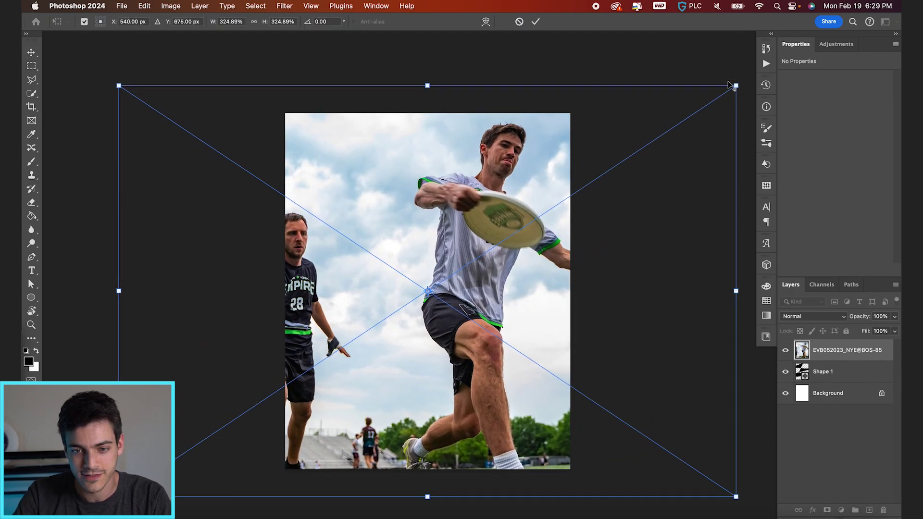
drag(617, 216, 541, 206)
key(Return)
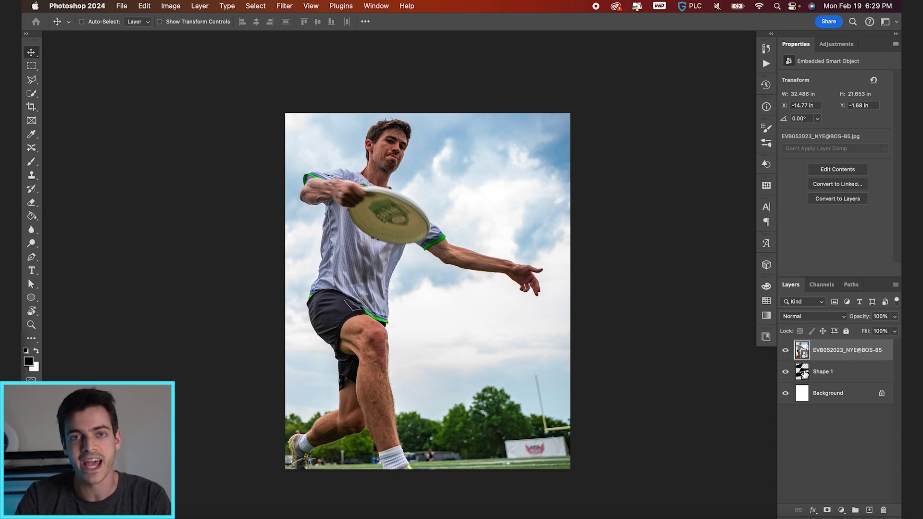
- Create a layer group, hide the photo, and mask the group to the outline of the Shape 1 layer
click(786, 350)
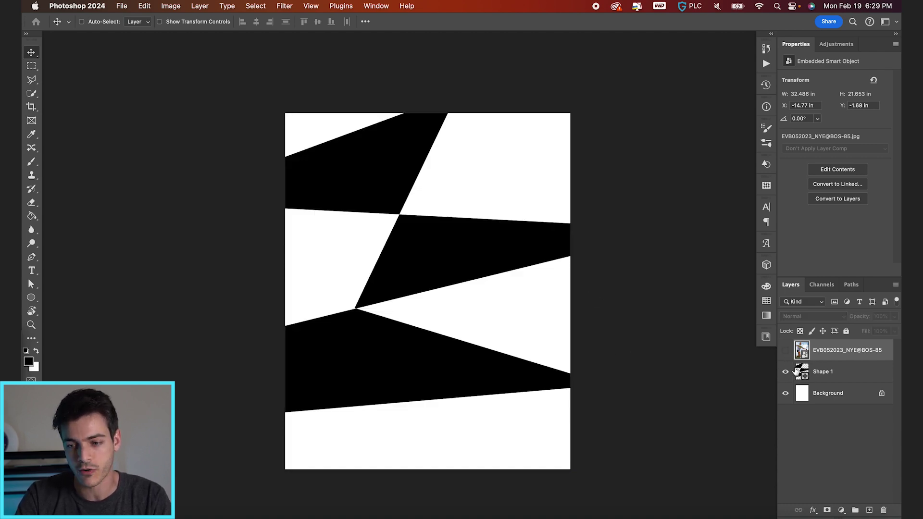
click(785, 351)
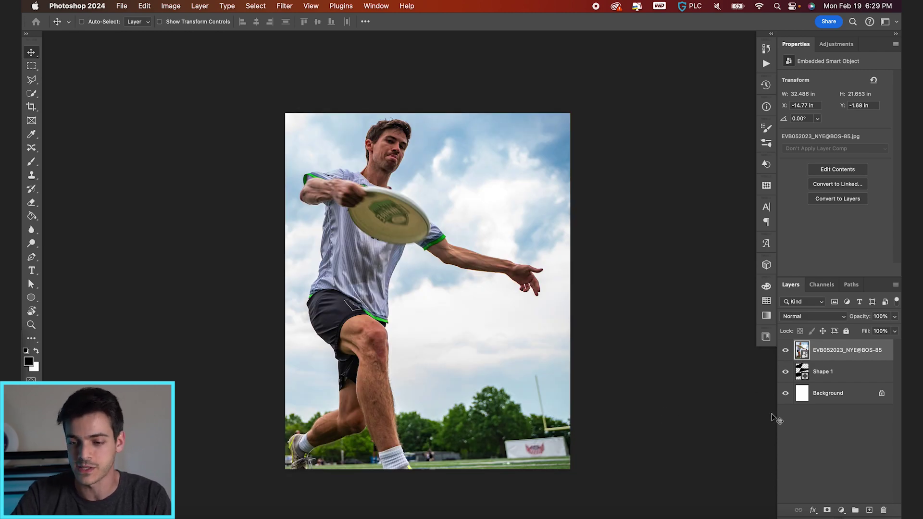
click(855, 511)
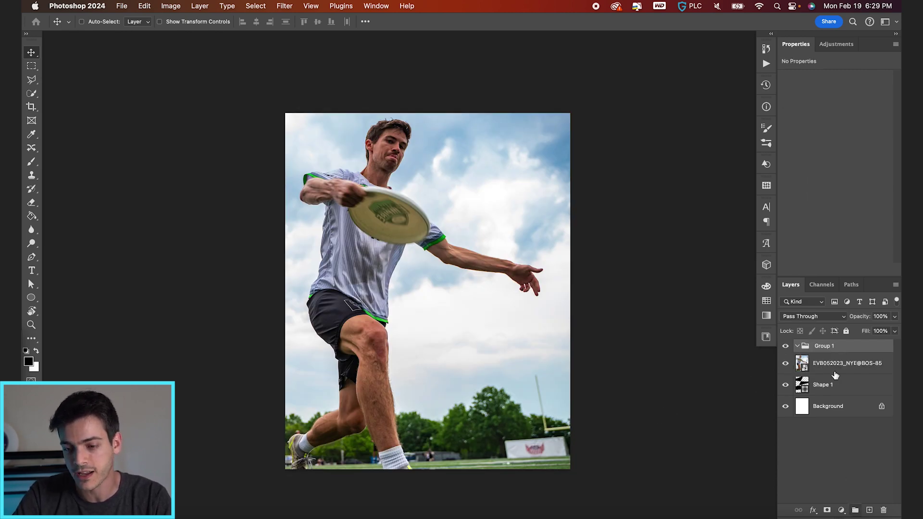
super+click(801, 385)
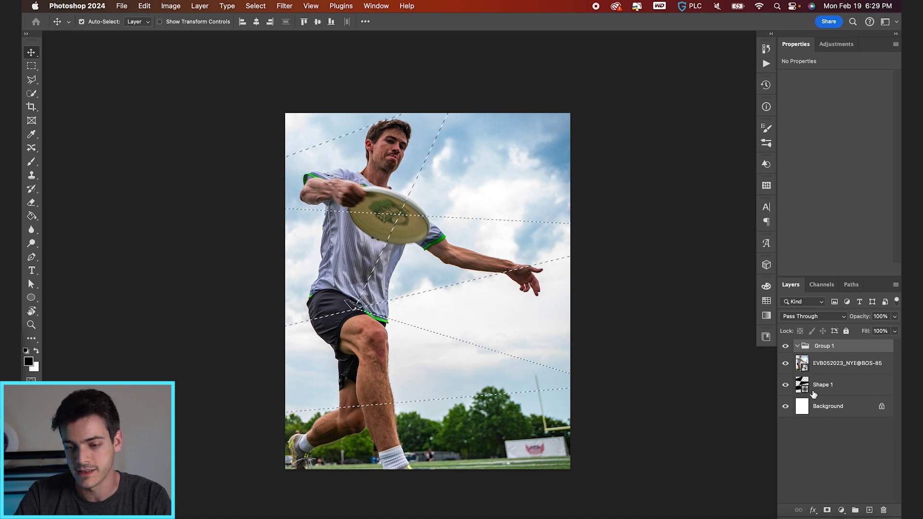
drag(785, 363, 786, 390)
click(785, 387)
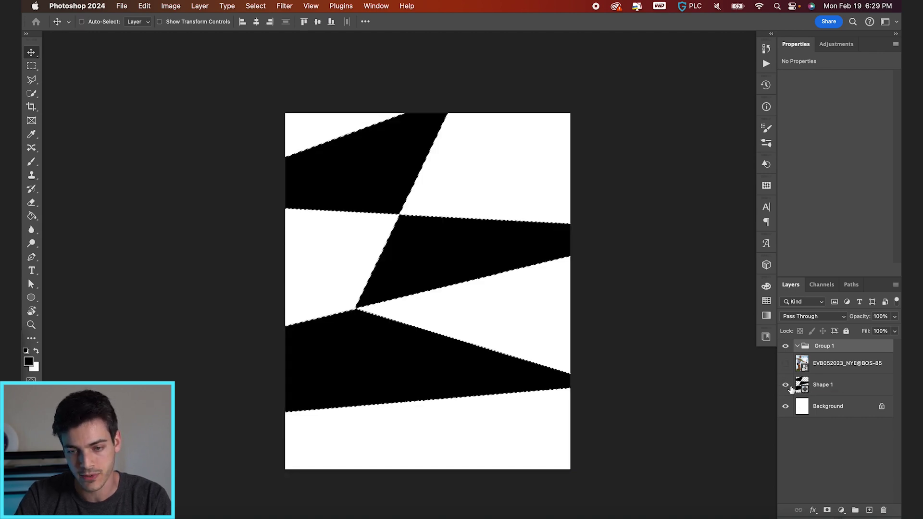
click(827, 510)
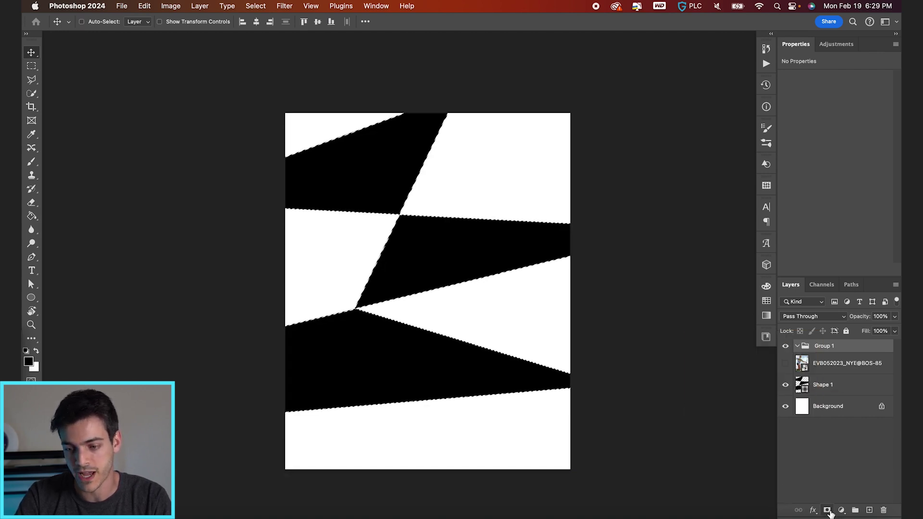
click(805, 355)
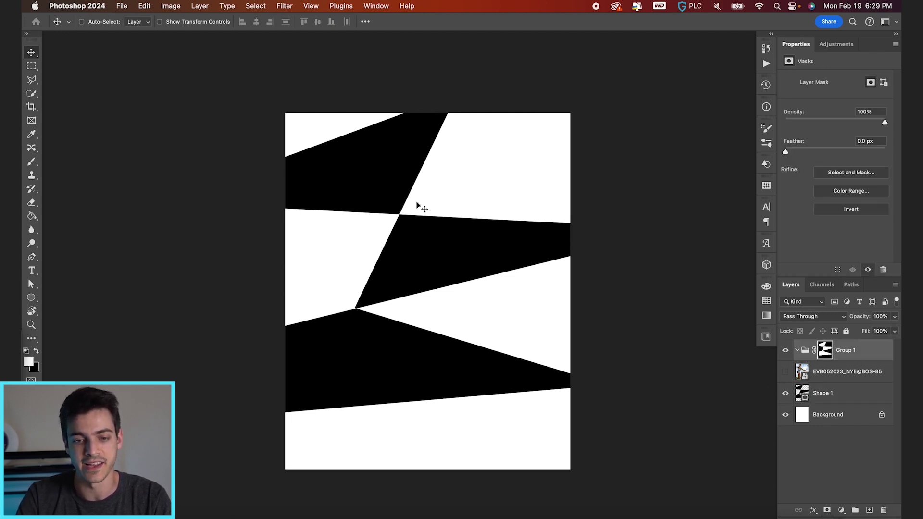
- Put the photo inside the masked group, show it, and adjust its position with a rotation of about -1.24°
drag(804, 374, 809, 354)
click(785, 373)
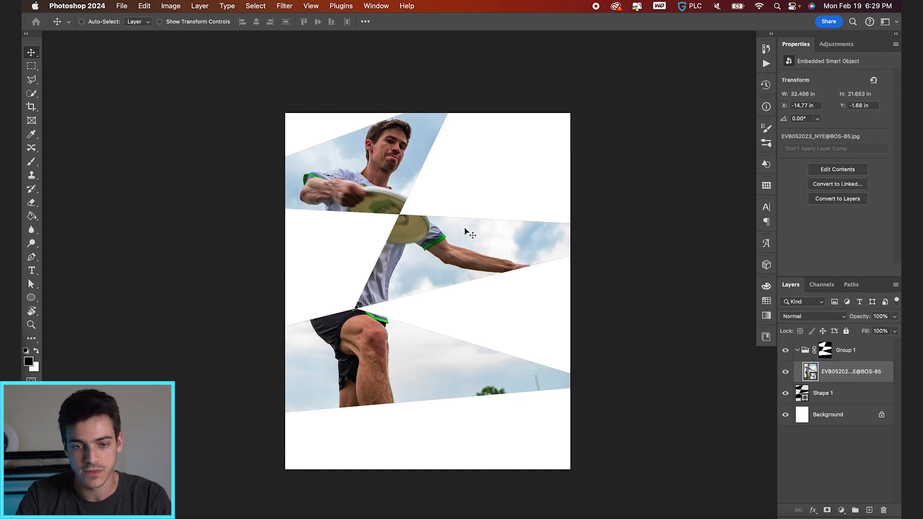
drag(453, 222, 457, 224)
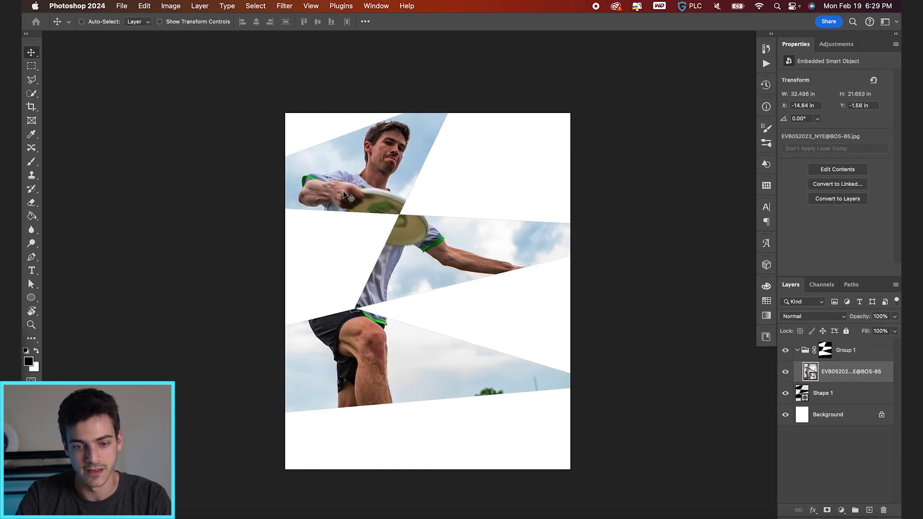
click(798, 391)
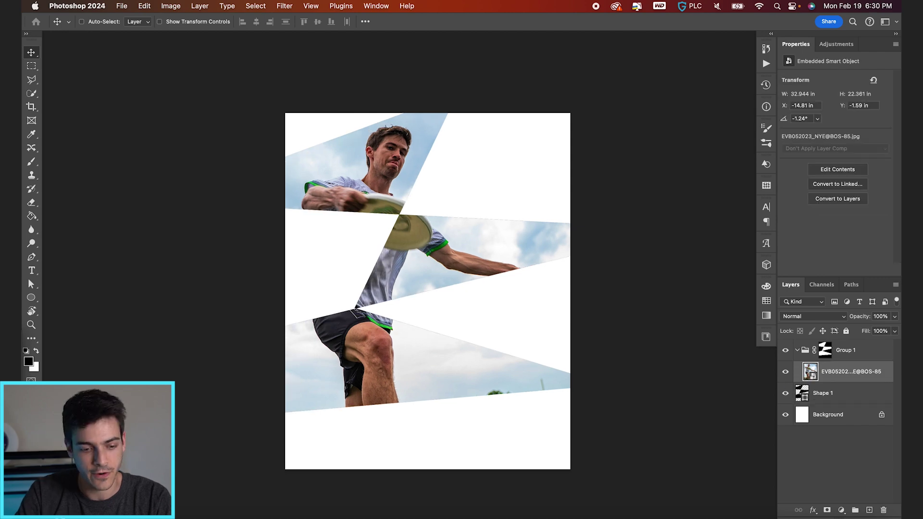
- Place EVB061023-NYEvsATL-107.jpg from Finder into the masked group, enlarged to about 252% and positioned with the player in the lowest section
key(super+Tab)
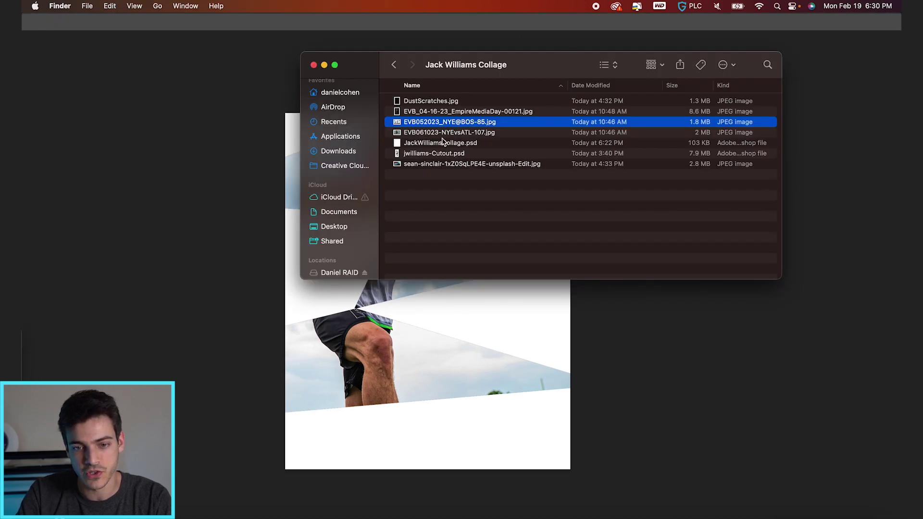
drag(441, 133, 409, 403)
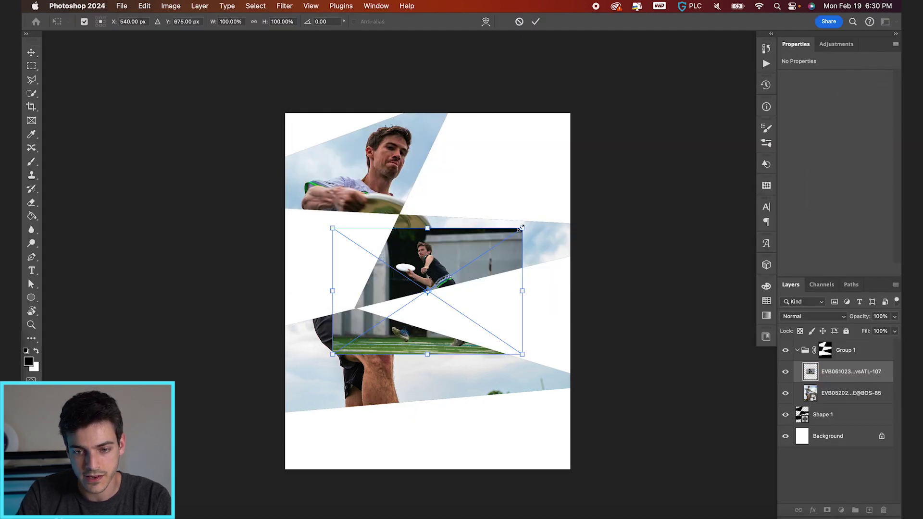
drag(520, 228, 700, 107)
drag(603, 237, 561, 368)
drag(661, 260, 625, 282)
mouse_move(549, 413)
mouse_down()
mouse_move(529, 404)
mouse_move(539, 412)
mouse_up()
drag(524, 375, 529, 373)
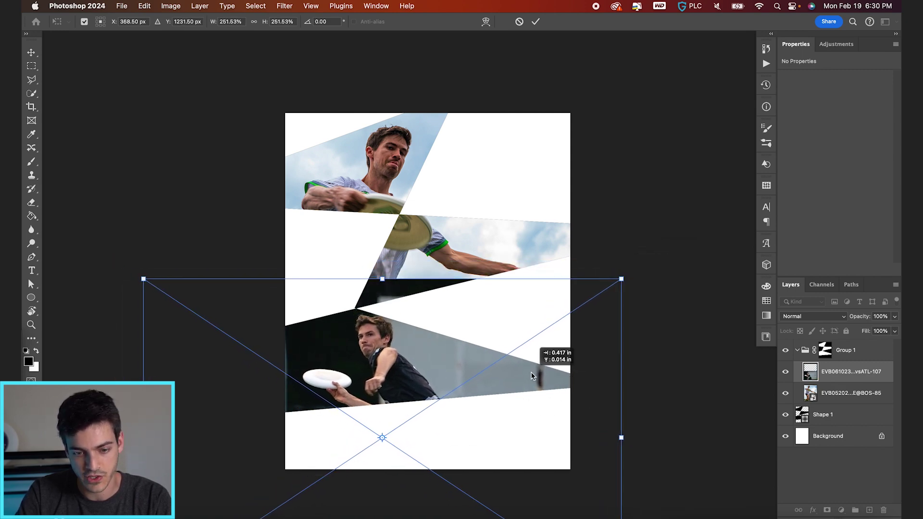
key(Return)
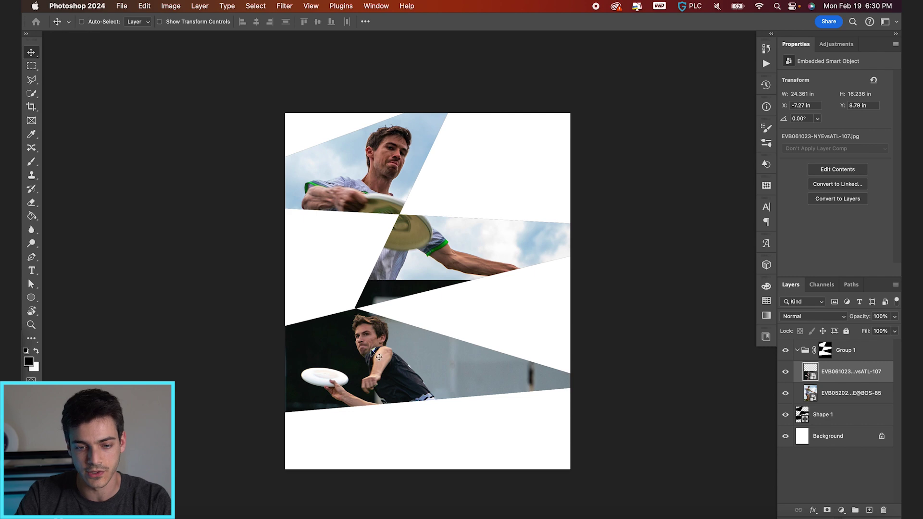
- Hide both photos and adjust the Shape 1 anchor points so the middle and lowest sections meet exactly at their shared corner
key(super+equal)
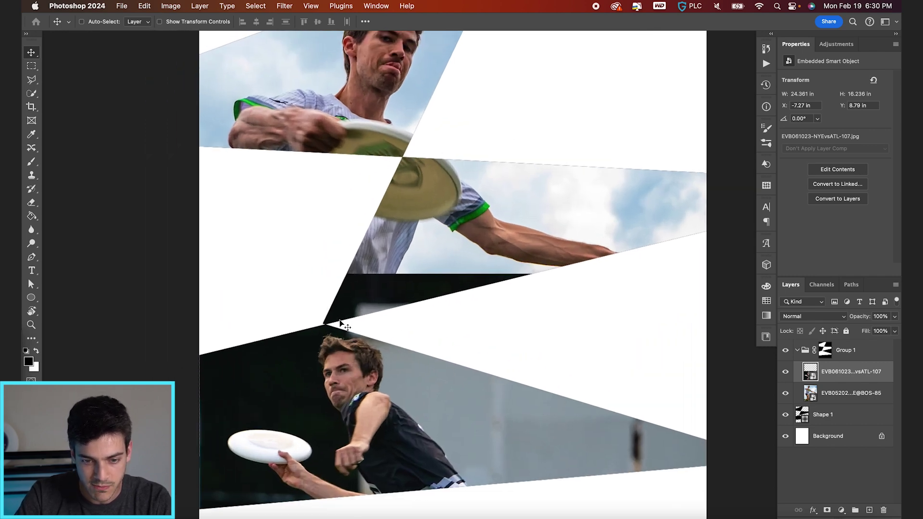
scroll(339, 321, up, 2)
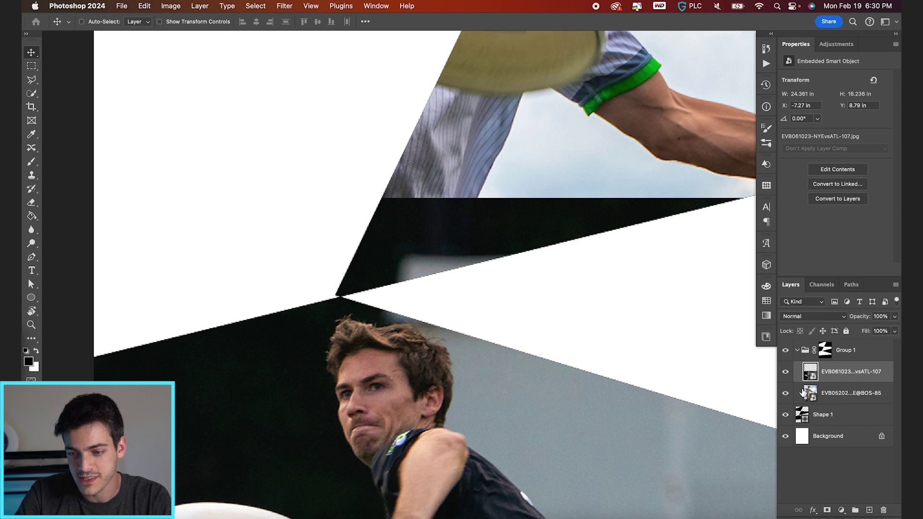
click(786, 394)
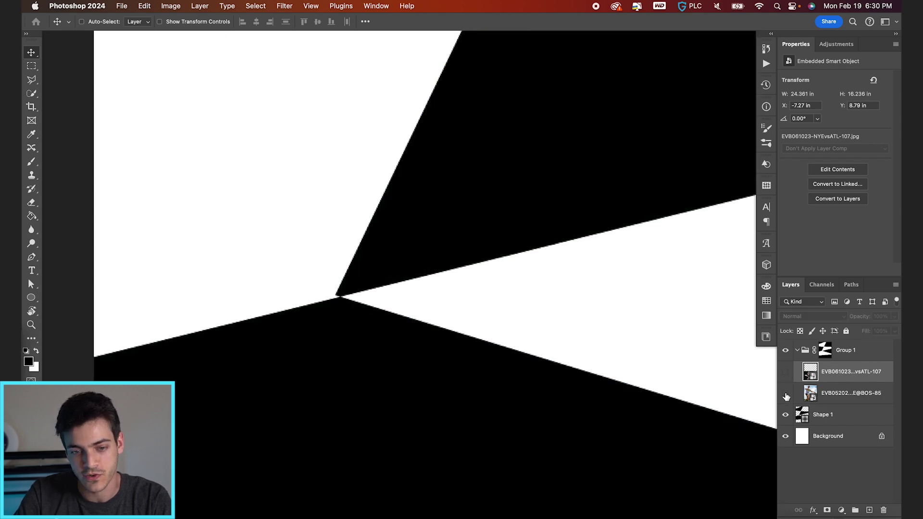
click(806, 416)
key(a)
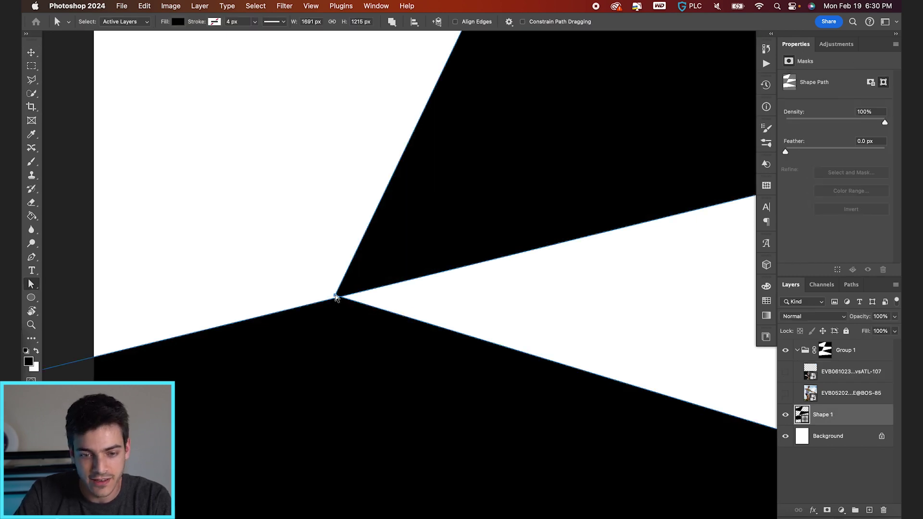
scroll(346, 300, down, 6)
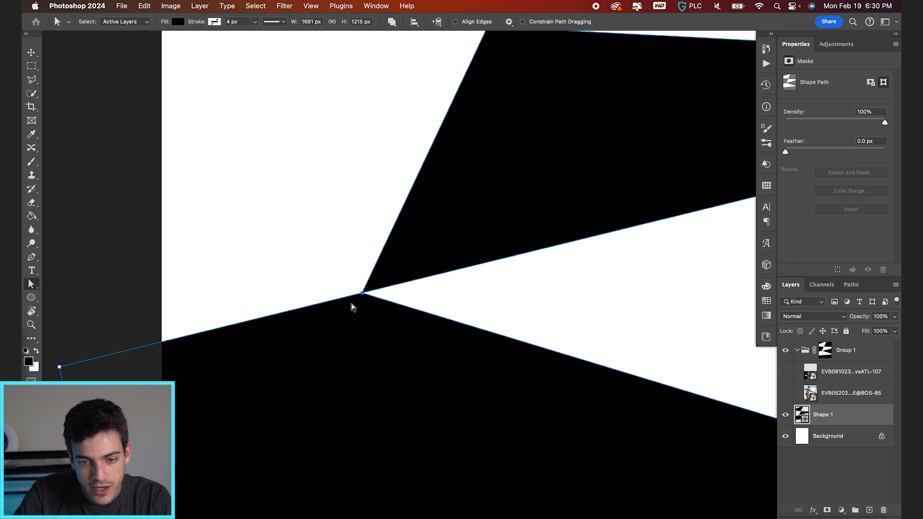
key(v)
scroll(403, 292, right, 2)
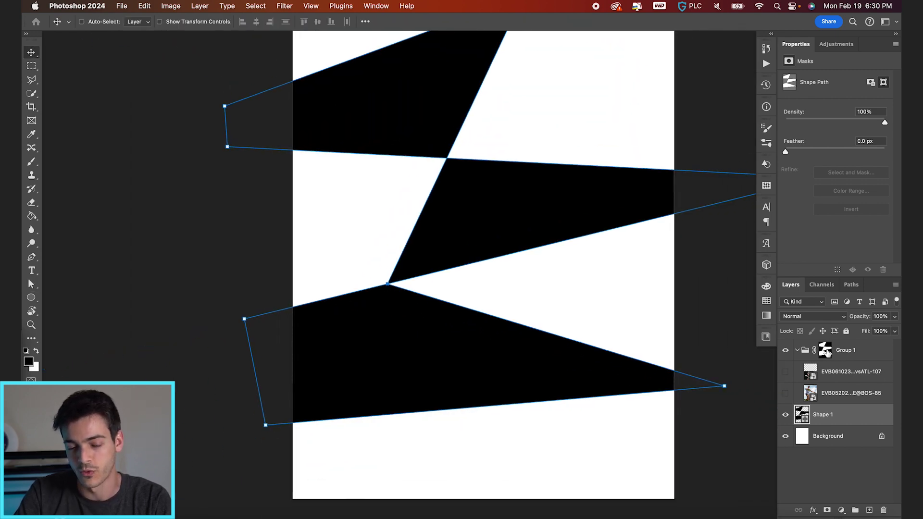
- Delete Group 1's outdated mask and replace it with a new mask made from the outline of Shape 1
right_click(825, 351)
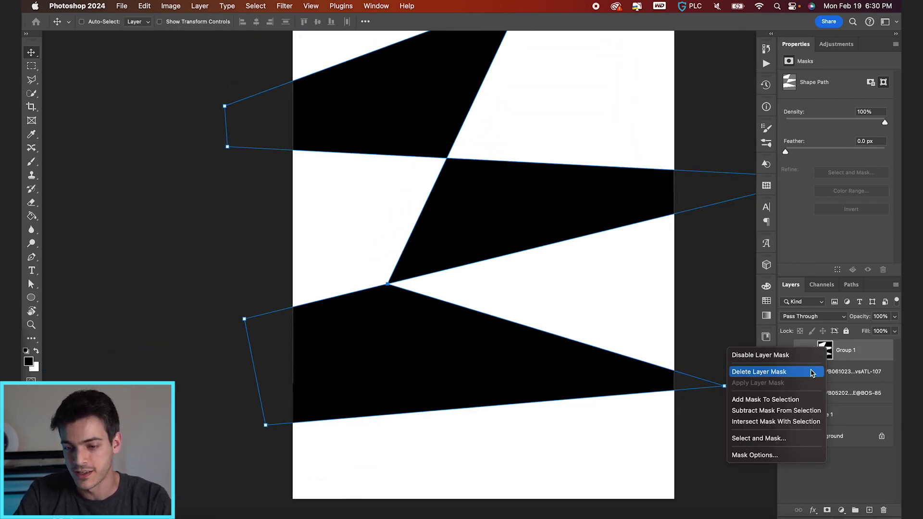
click(812, 373)
super+click(801, 406)
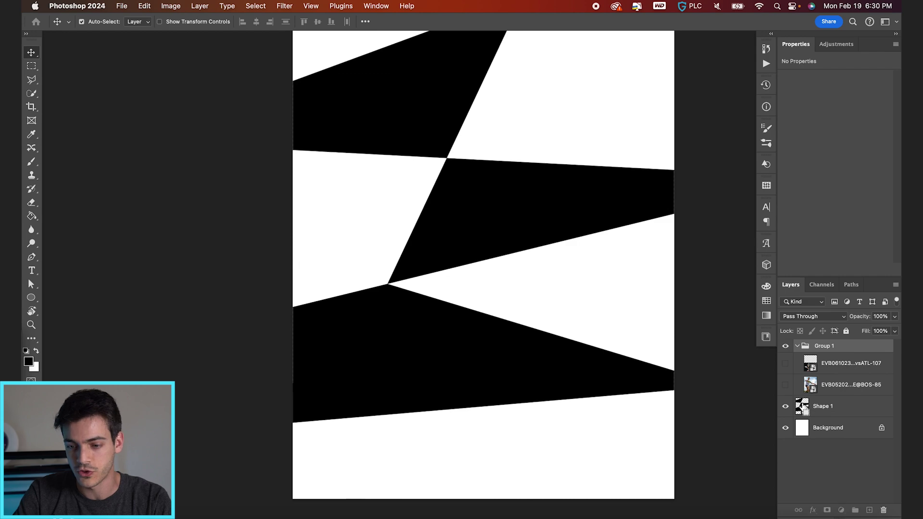
click(826, 510)
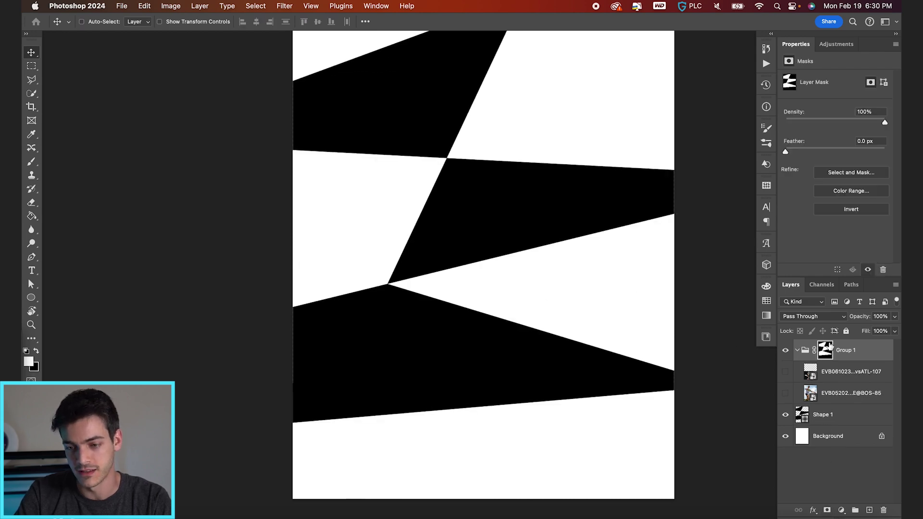
- Hide Shape 1 and show both action photos inside the remasked group
click(785, 414)
drag(786, 371, 785, 393)
scroll(408, 282, up, 5)
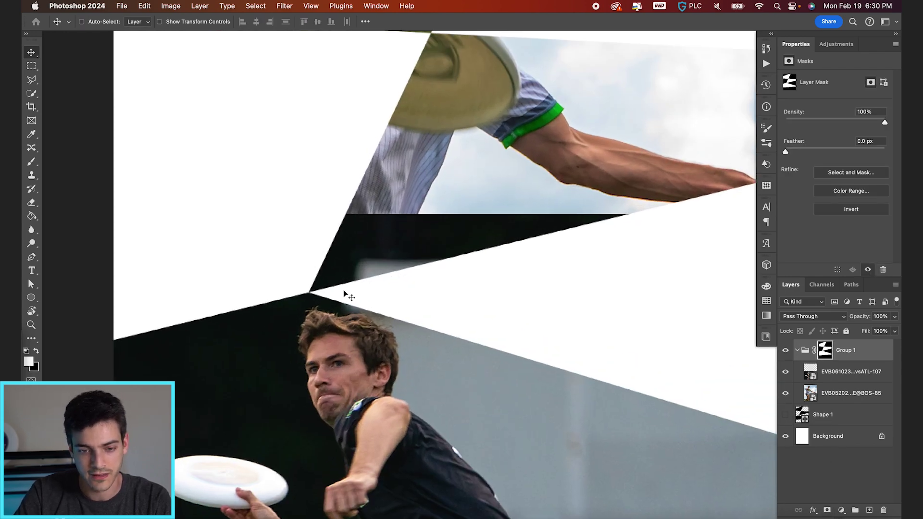
scroll(344, 293, down, 1)
key(super+0)
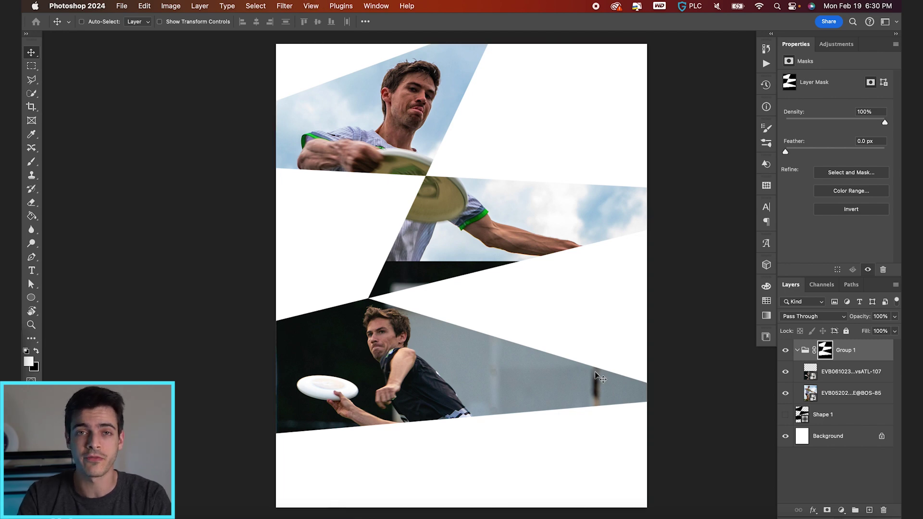
- Place the EVB_04-16-23 EmpireMediaDay-00121 photo from Finder below Group 1, enlarged to about 40.6 in wide with the jersey lettering at the upper right
key(super+Tab)
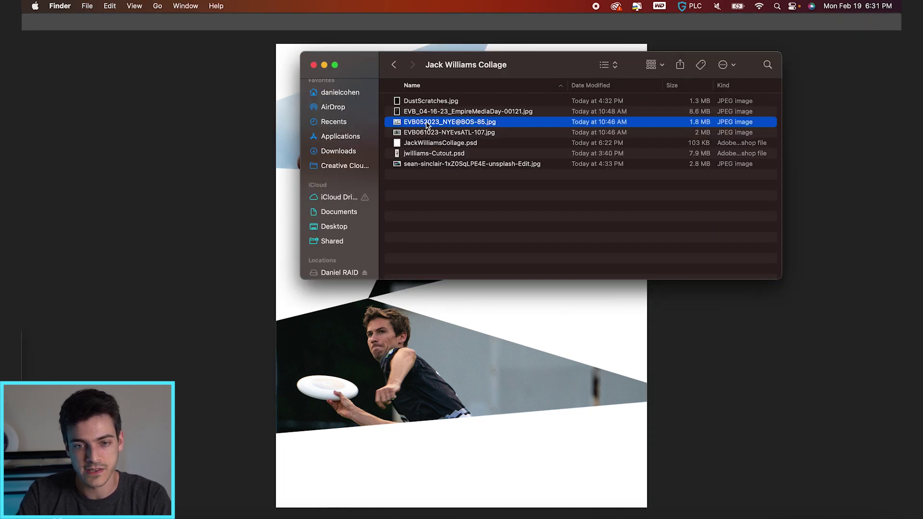
click(488, 413)
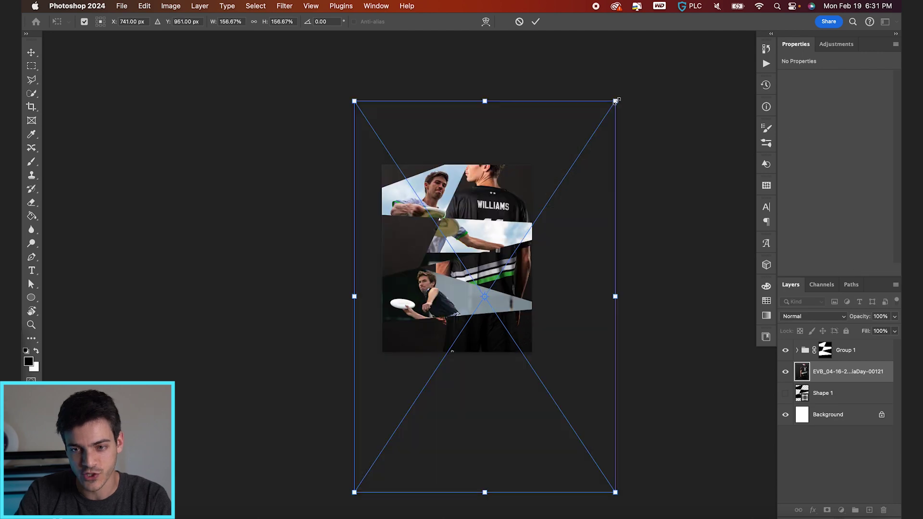
drag(616, 100, 655, 80)
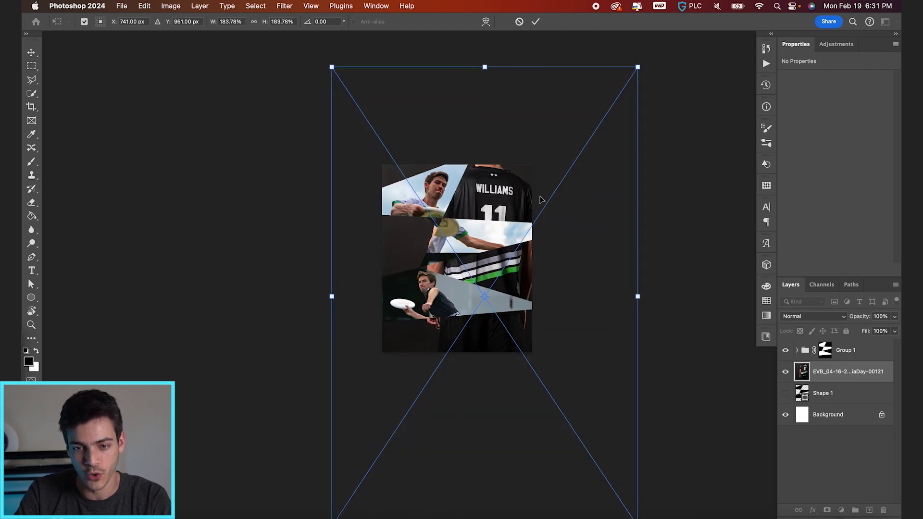
key(super+plus)
key(Return)
mouse_move(591, 249)
mouse_down()
mouse_move(594, 238)
mouse_move(593, 259)
mouse_up()
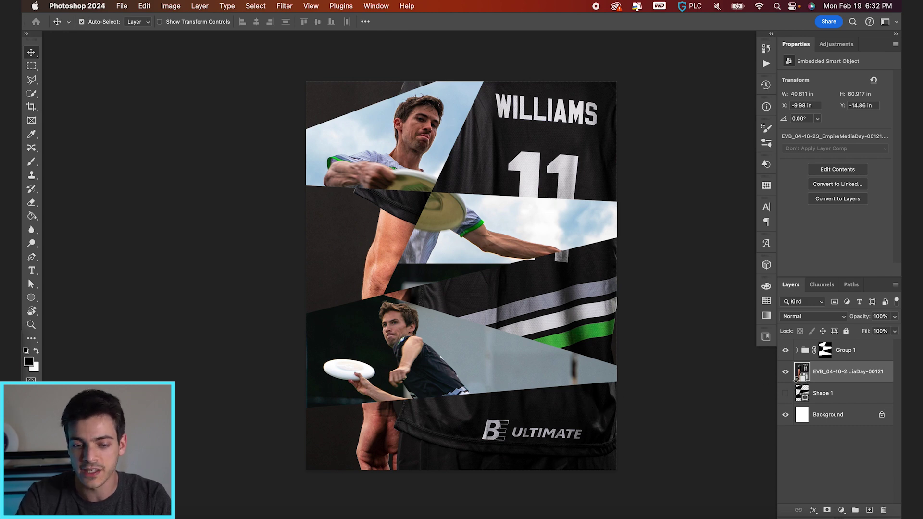
- Draw a four-point Pen shape above the jersey photo, covering the canvas bottom below the lowest section and extending past the edges
key(super+alt+shift+n)
key(p)
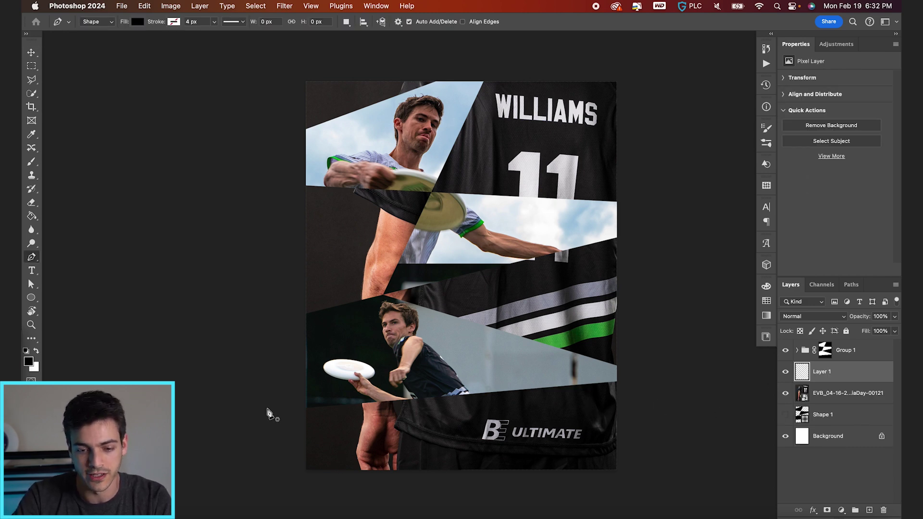
click(293, 404)
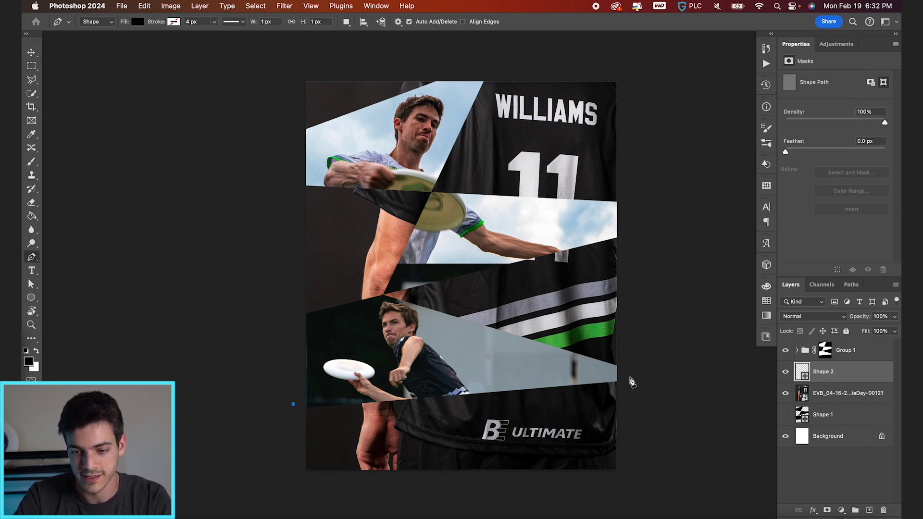
click(628, 374)
click(626, 479)
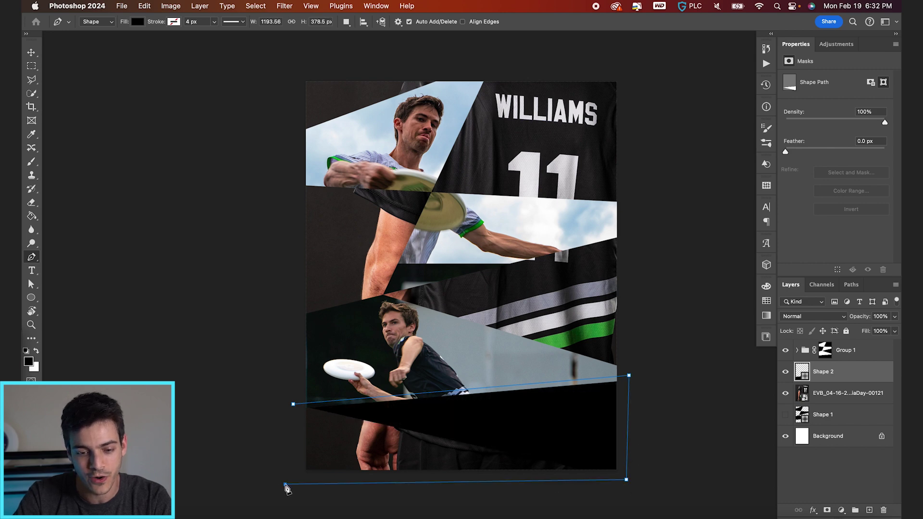
click(286, 485)
click(293, 403)
key(v)
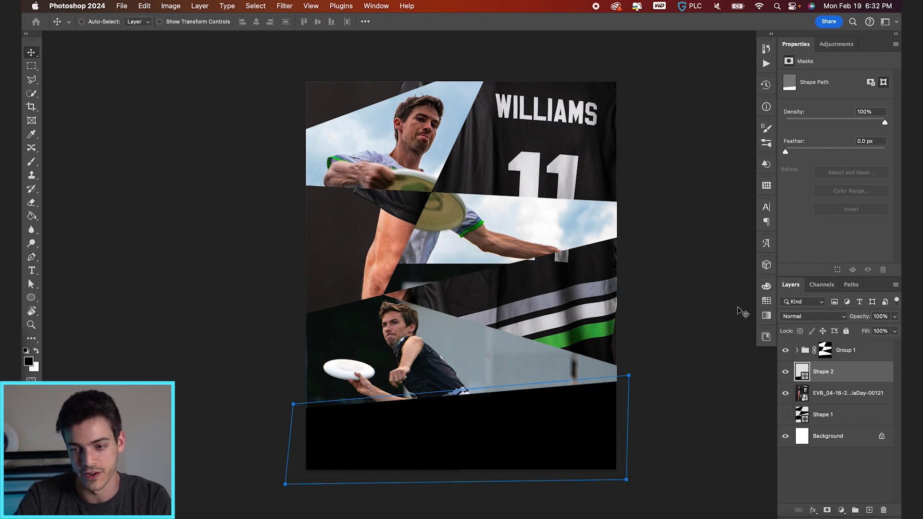
- Fill the shape at the bottom of the canvas with the white swatch
click(766, 301)
click(652, 312)
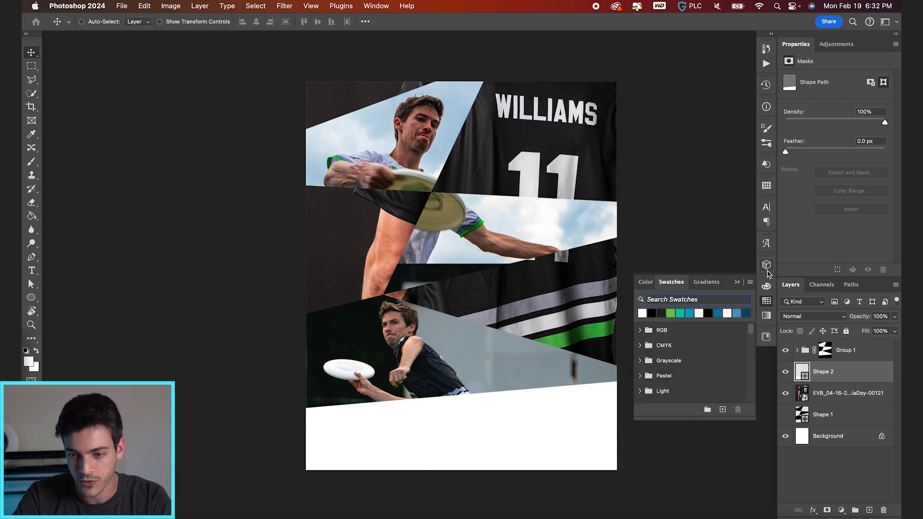
click(579, 401)
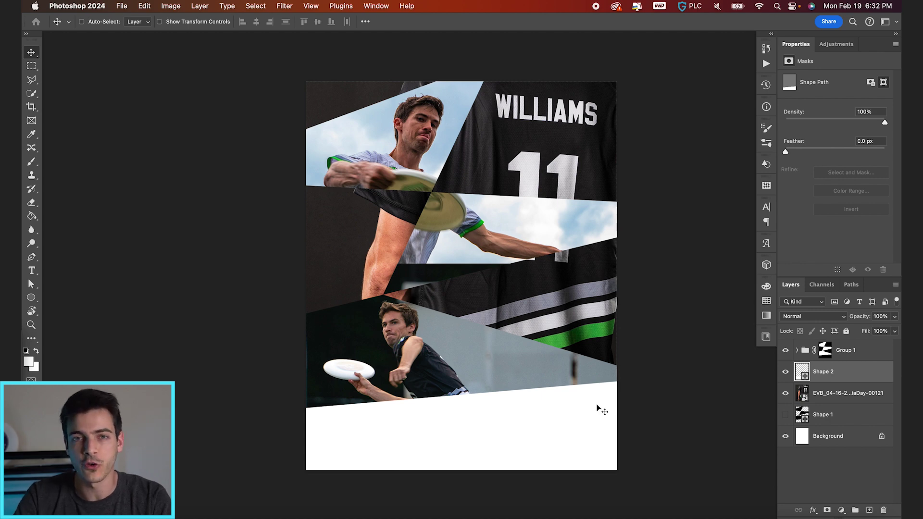
- Place jwilliams-Cutout.psd from Finder and move its layer above Group 1
key(super+Tab)
drag(423, 154, 456, 406)
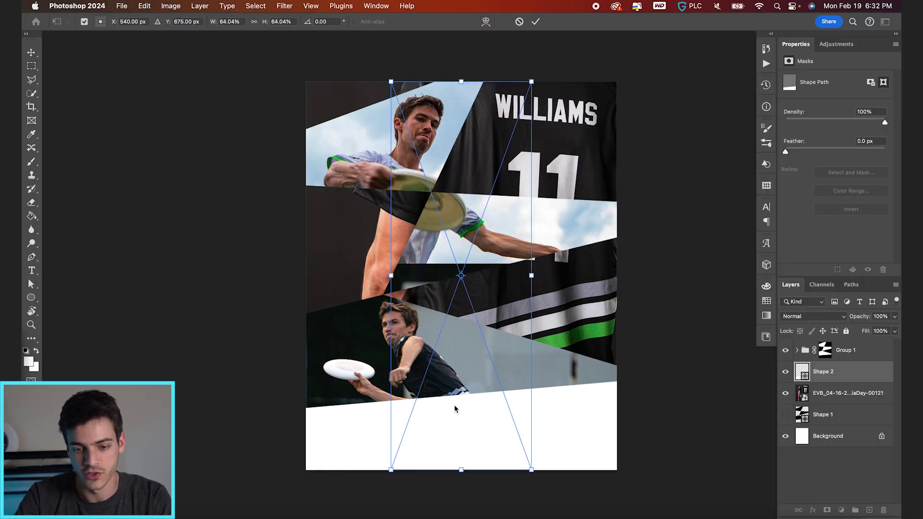
key(Return)
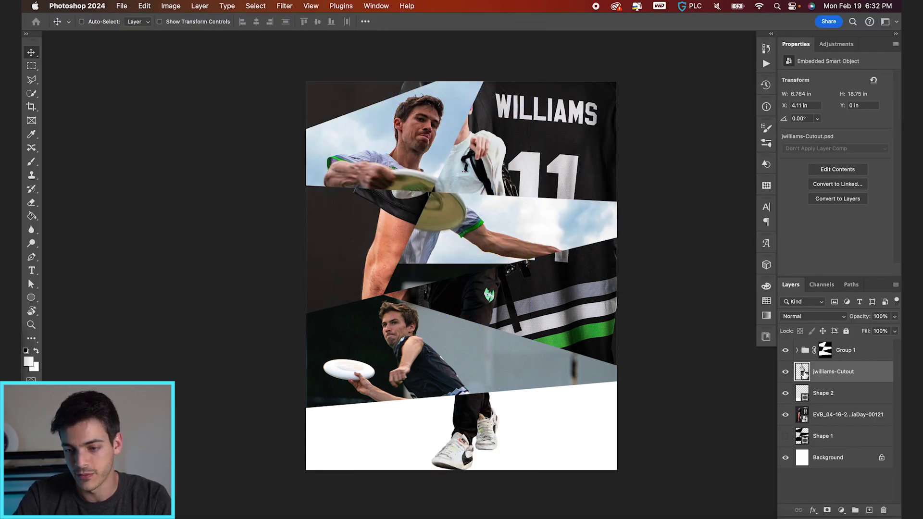
drag(803, 374, 806, 340)
- Scale the player cutout to about 5.67 in wide and position it slightly right of centre with the shoes on the white area
key(cmd+t)
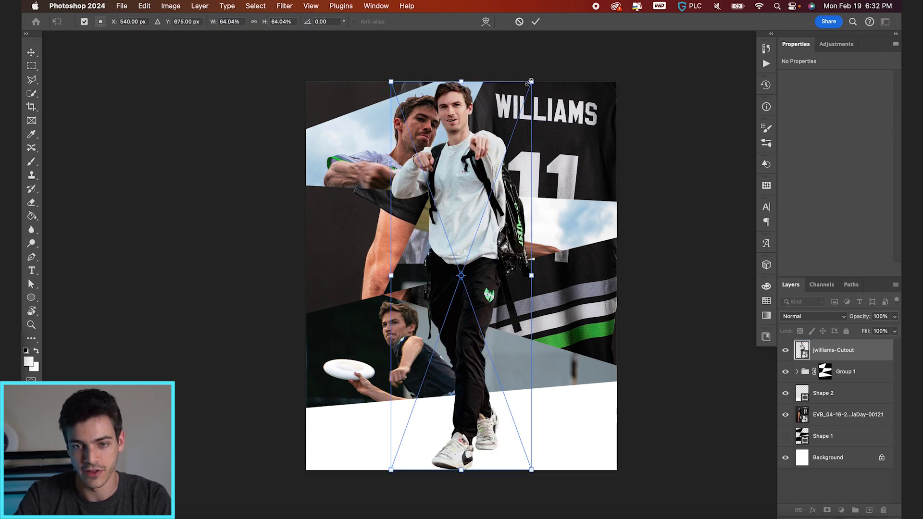
drag(530, 78, 509, 143)
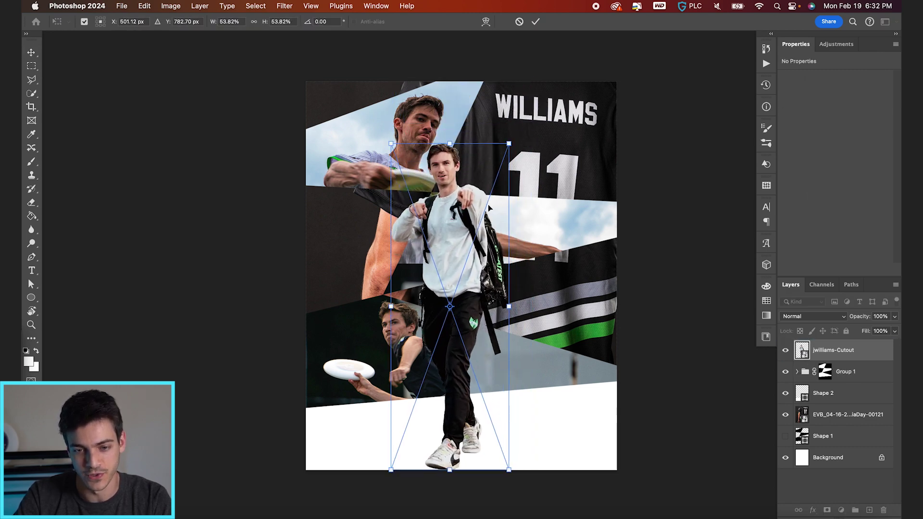
drag(492, 273, 523, 257)
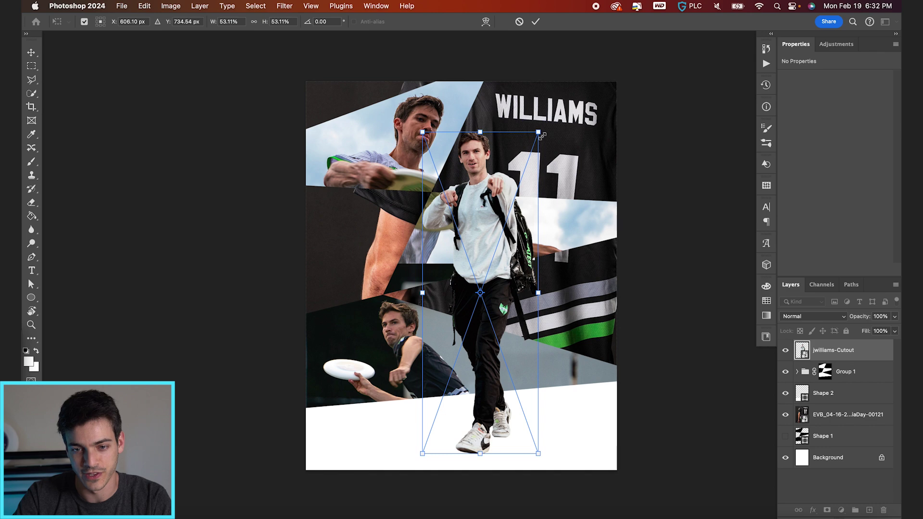
key(Return)
drag(469, 271, 480, 271)
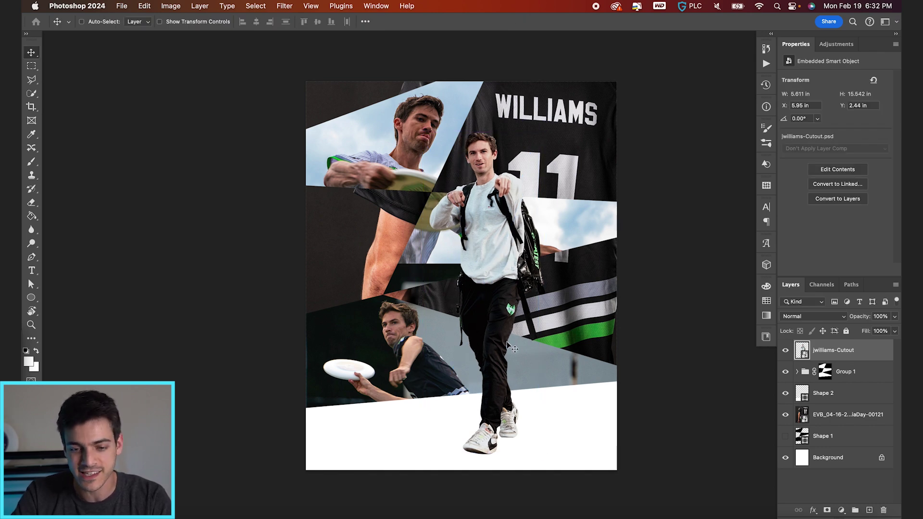
key(ctrl+t)
drag(546, 140, 552, 132)
key(Return)
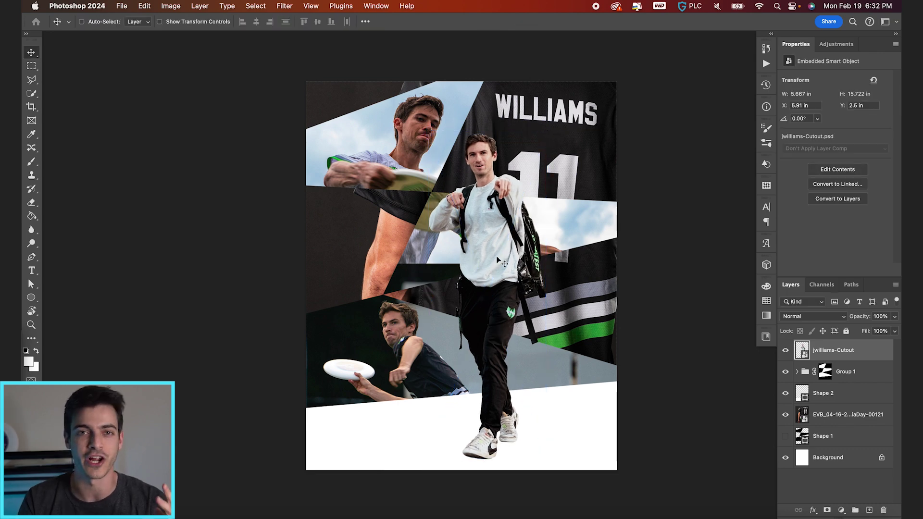
- Move the jersey background photo down about 1 in
click(853, 416)
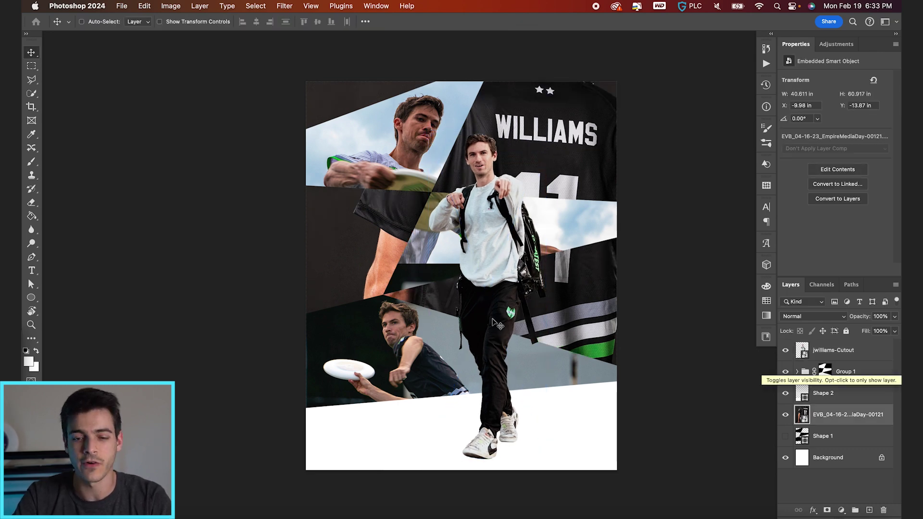
- Add an empty layer above Group 1 and set up a flattened 125 px black brush with 0% hardness and 14% flow
click(805, 376)
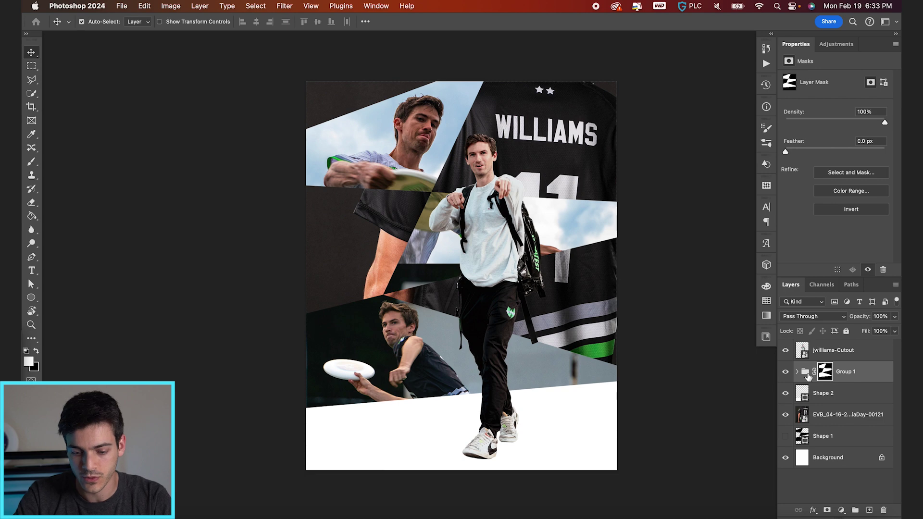
key(super+alt+shift+n)
key(b)
key(bracketleft)
key(bracketleft)
key(bracketleft)
key(bracketleft)
key(bracketleft)
key(bracketleft)
key(bracketleft)
key(bracketleft)
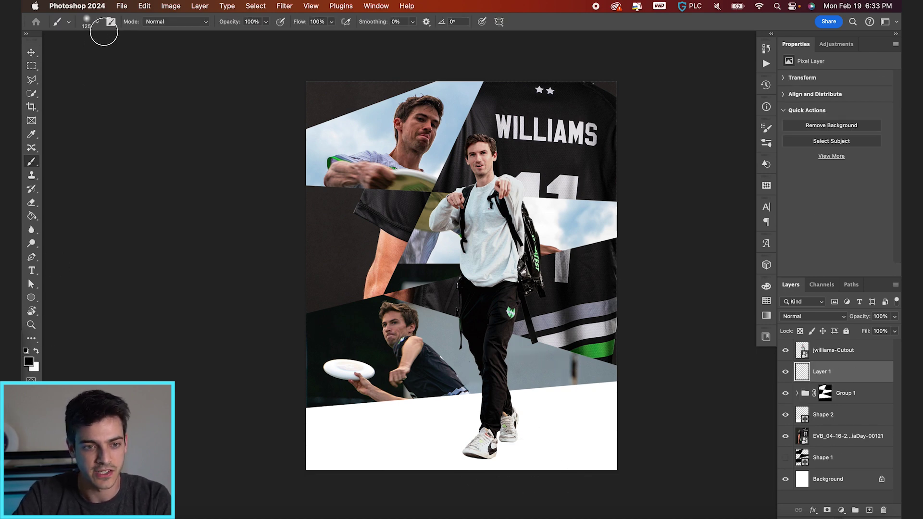
click(97, 21)
drag(54, 51, 54, 59)
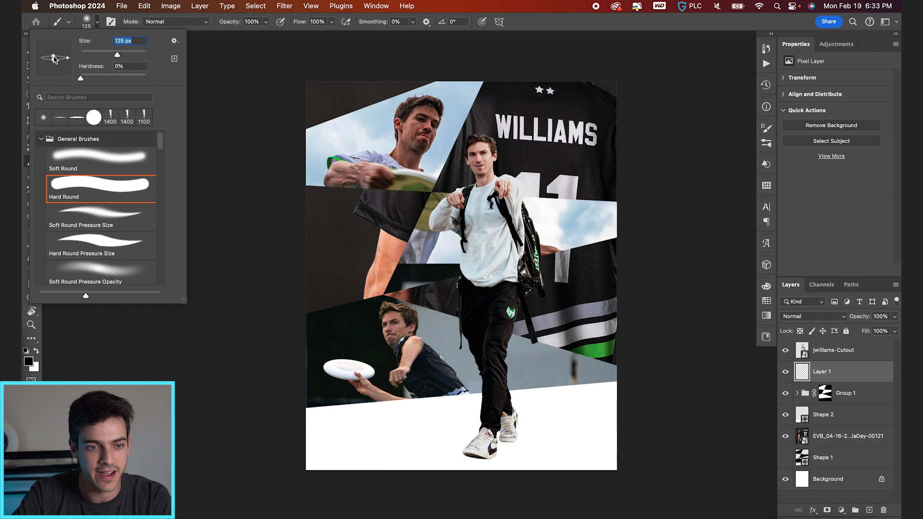
click(97, 22)
drag(301, 24, 255, 22)
- Paint a soft black contact shadow beneath the front shoe, enlarging the brush to 200 px for the wider falloff
scroll(498, 360, up, 8)
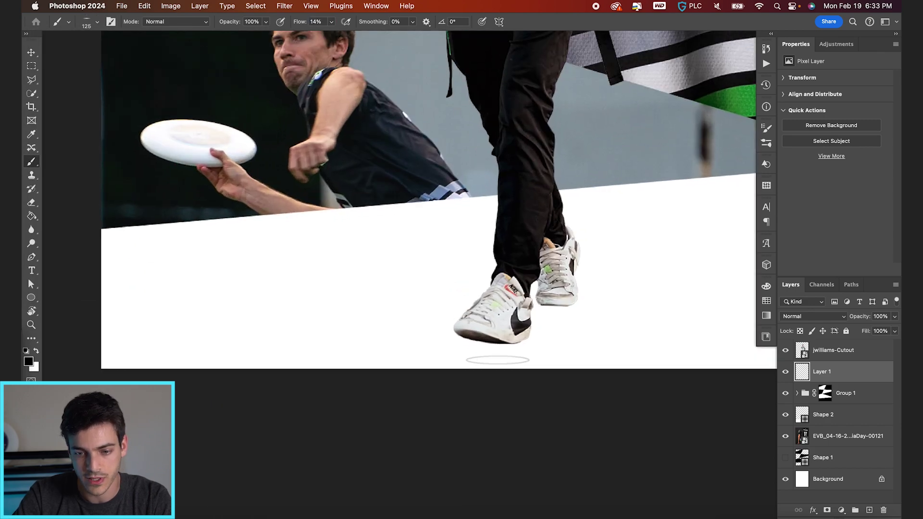
key([)
key([)
key([)
mouse_move(515, 341)
mouse_down()
mouse_move(469, 344)
mouse_move(478, 344)
mouse_up()
key(bracketright)
key(bracketright)
key(bracketright)
key(bracketright)
key(bracketright)
key(bracketright)
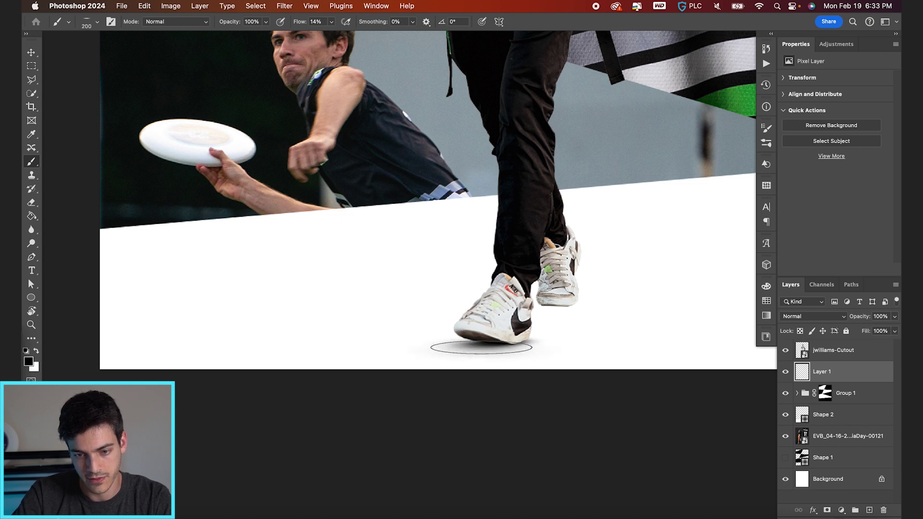
- Paint a soft black contact shadow beneath the rear shoe with an 80 px brush, enlarging it to 100 px for the outer falloff
key(bracketleft)
key(bracketleft)
key(bracketleft)
key(bracketleft)
key(bracketleft)
key(bracketleft)
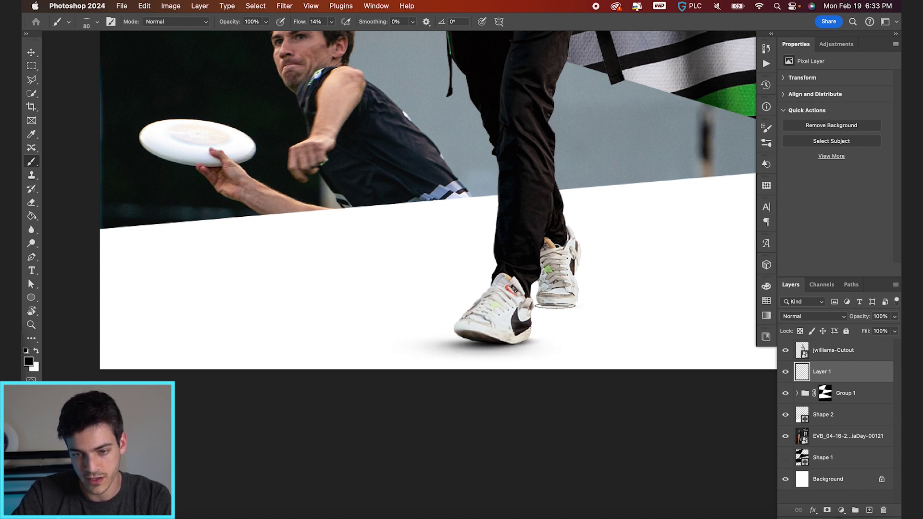
key(bracketright)
key(bracketright)
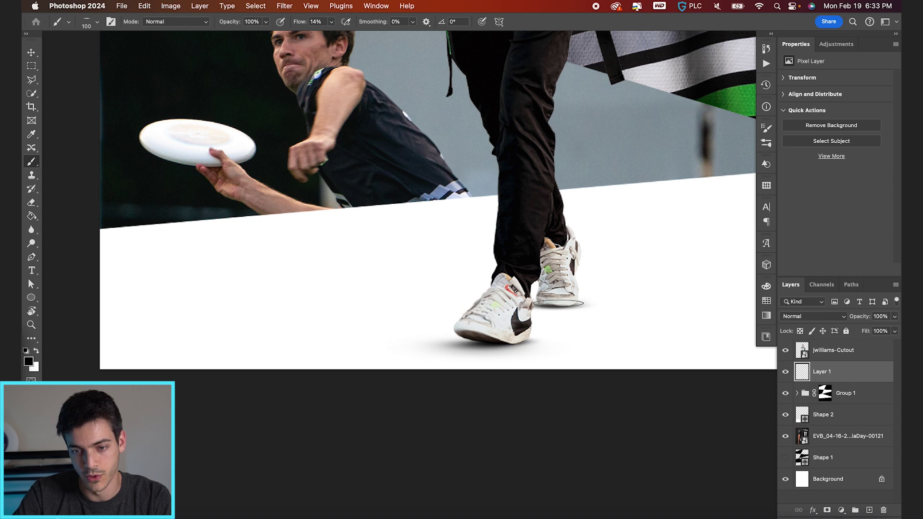
key(super+minus)
scroll(564, 310, down, 1)
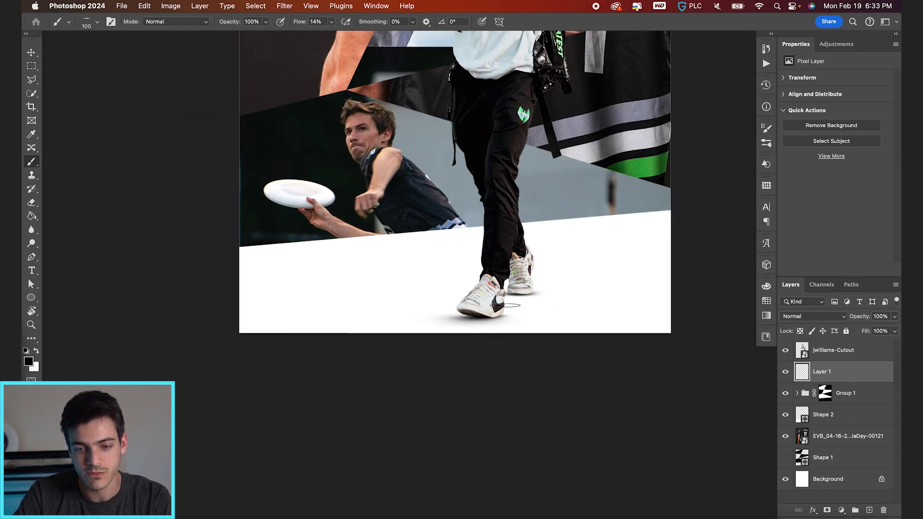
key(v)
scroll(507, 306, down, 1)
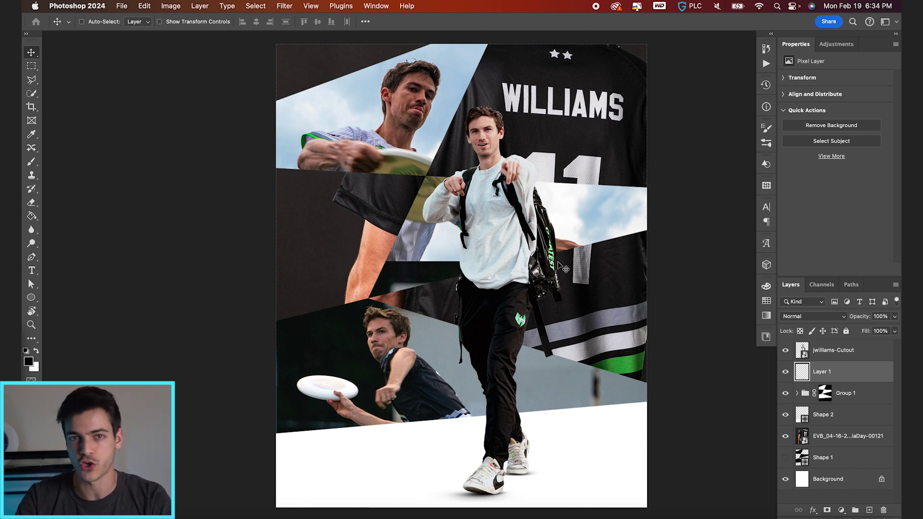
- Open the jersey background photo in the Camera Raw Filter, set Exposure to +0.45 and increase the contrast
click(802, 436)
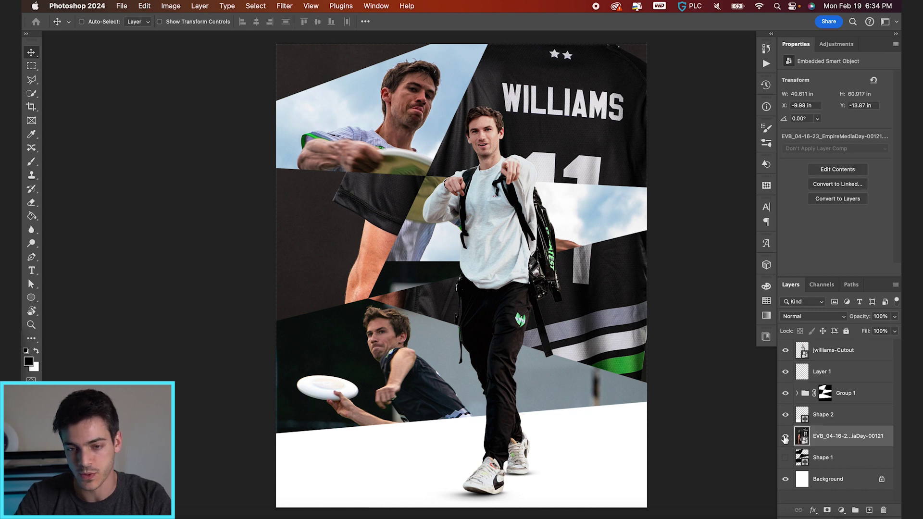
click(285, 5)
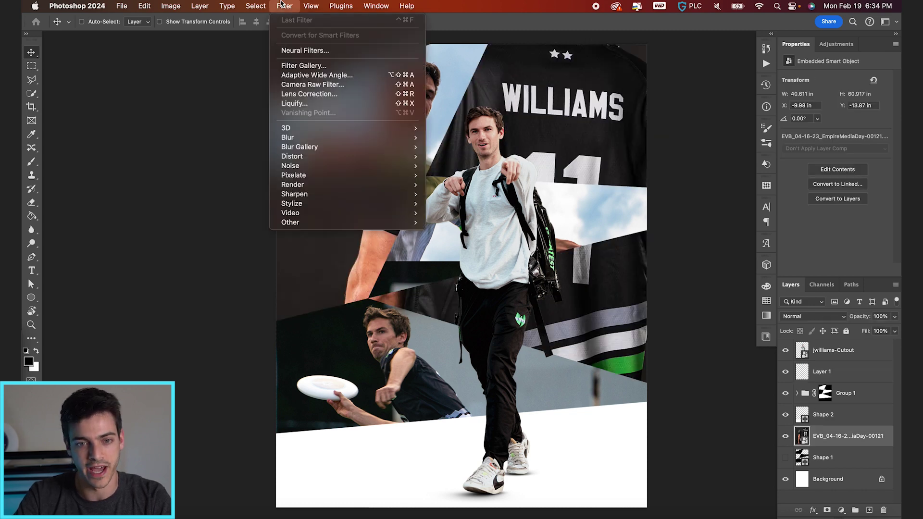
click(304, 86)
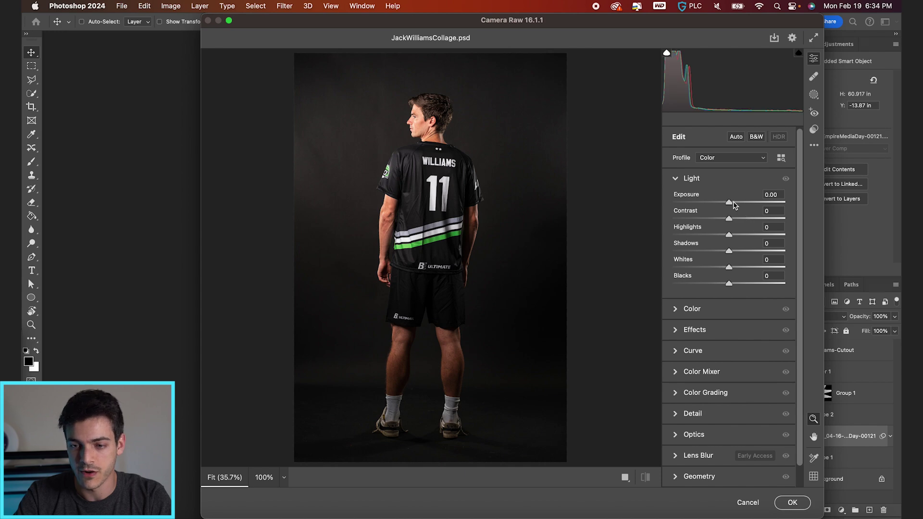
drag(729, 203, 734, 203)
click(468, 195)
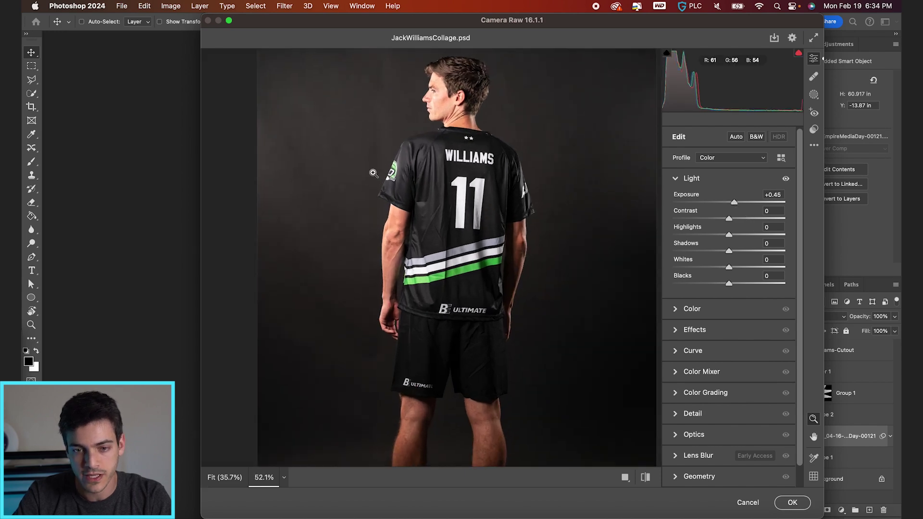
drag(729, 218, 751, 245)
scroll(724, 285, down, 2)
- Set the jersey photo's Texture and Clarity to +25, Dehaze to +8 and Vignette to -20, and apply the filter
click(674, 311)
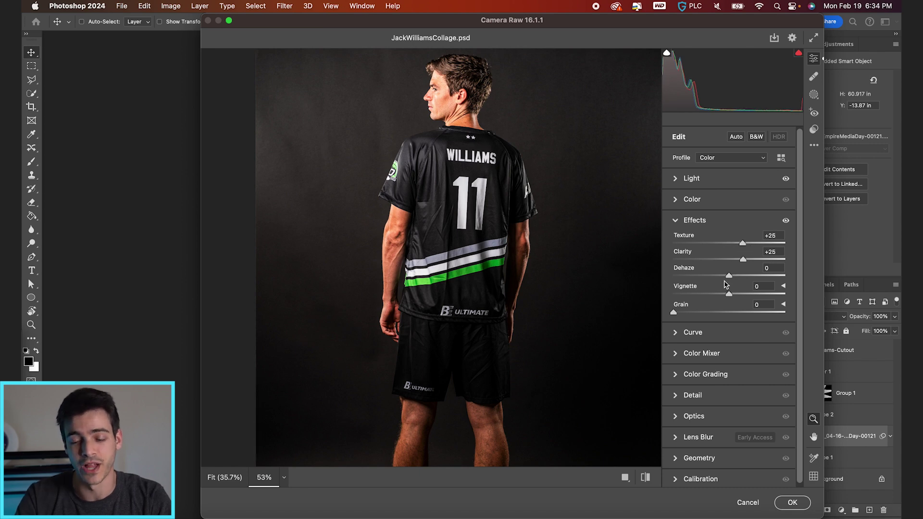
drag(728, 278, 717, 294)
scroll(493, 303, down, 3)
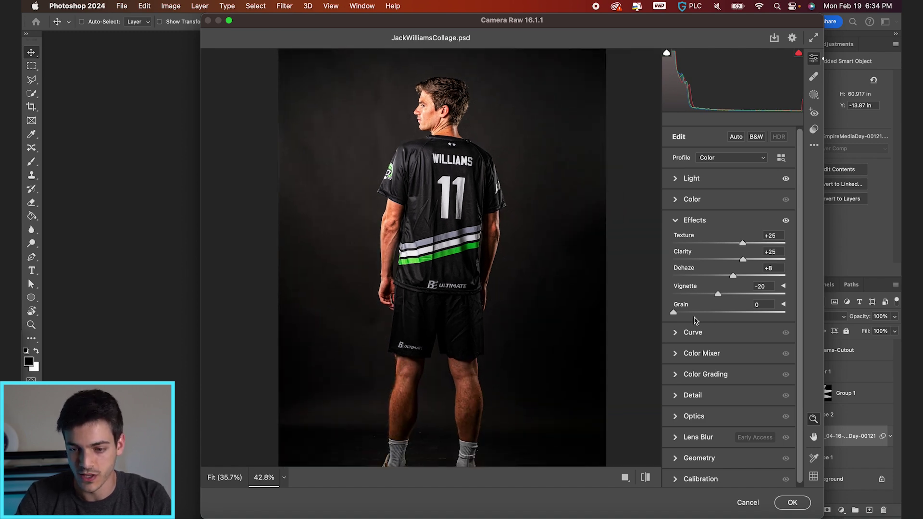
click(792, 502)
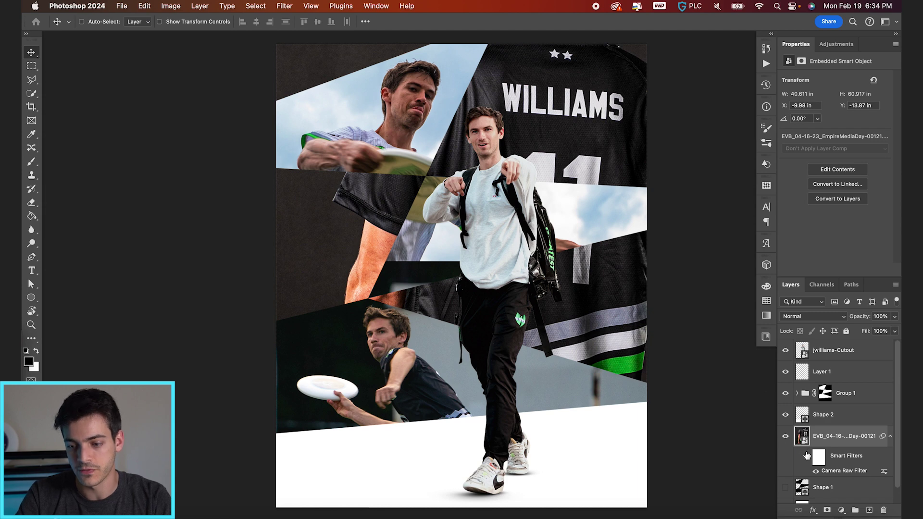
- Add a Gradient Map adjustment above the jersey photo using the black-to-white Foreground to Background preset
click(841, 510)
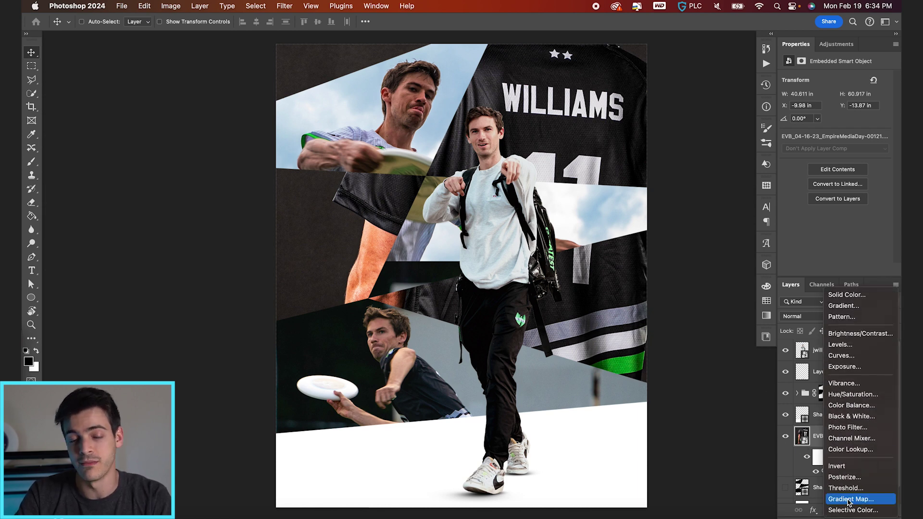
click(849, 500)
click(837, 83)
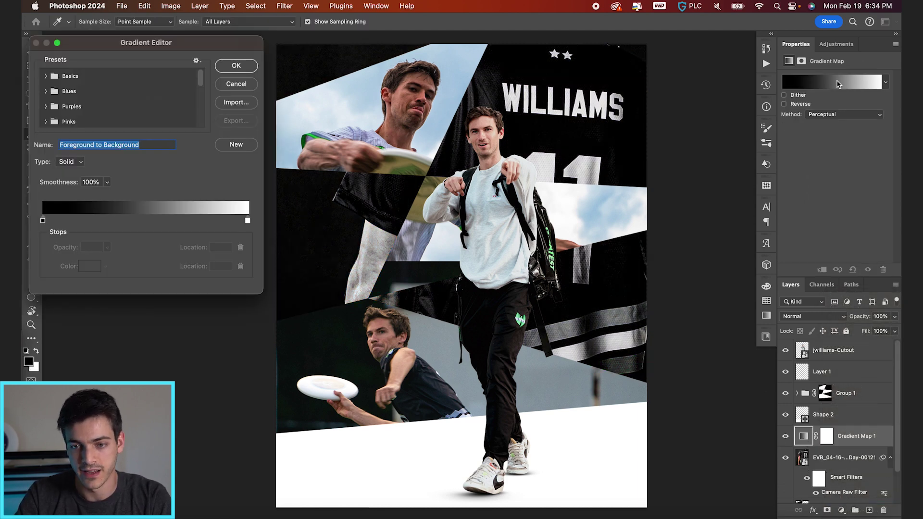
click(47, 76)
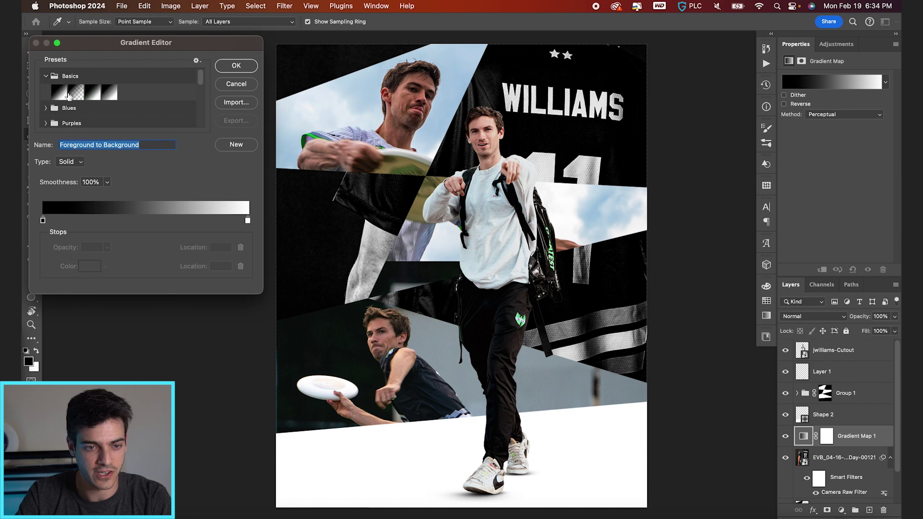
click(58, 94)
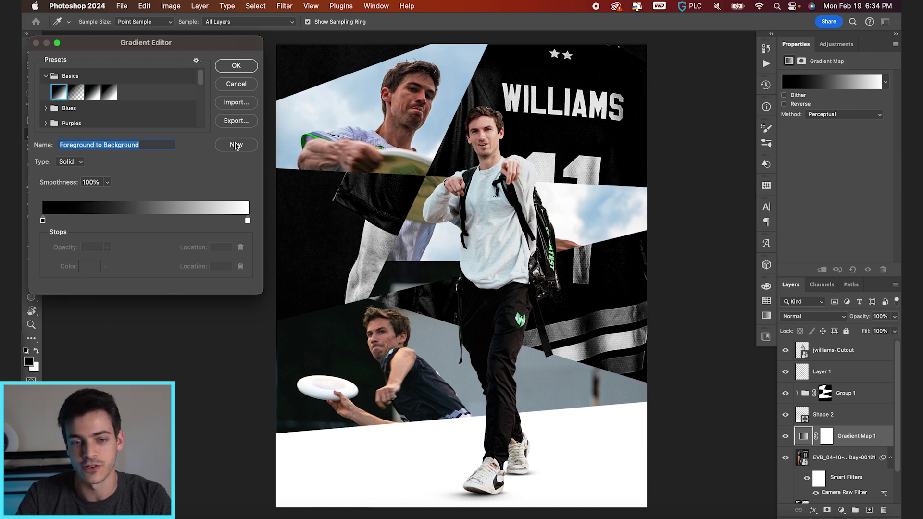
click(236, 66)
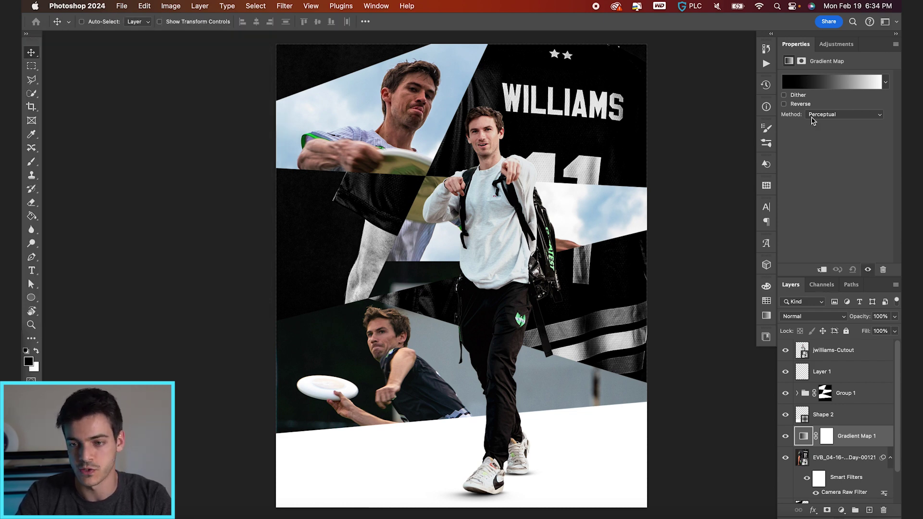
- Increase the gradient map's contrast by moving the black stop to location 10 and the white stop inward to slightly above 76
click(824, 82)
drag(248, 219, 198, 221)
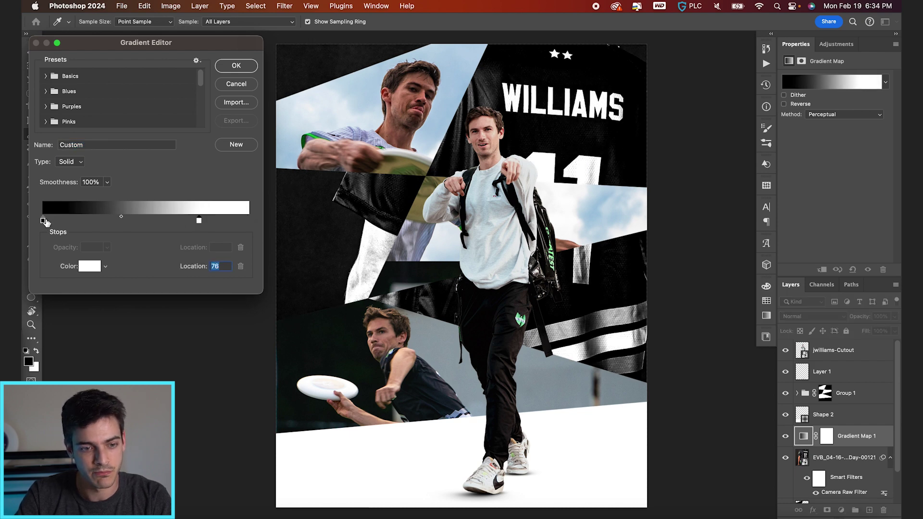
drag(44, 220, 64, 222)
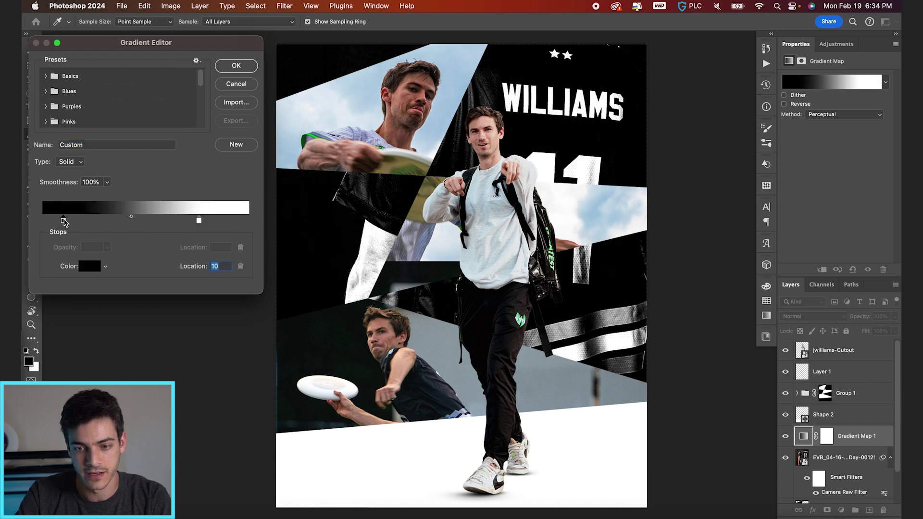
drag(199, 220, 205, 221)
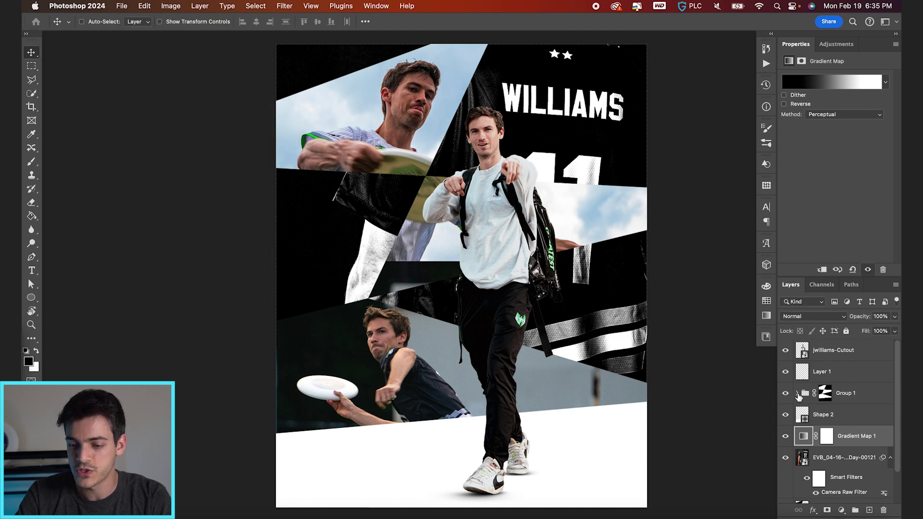
- Copy the jersey photo's Camera Raw smart filter onto the lower action photo, EVB061023-NYEvsATL-107, inside Group 1
click(797, 393)
click(811, 418)
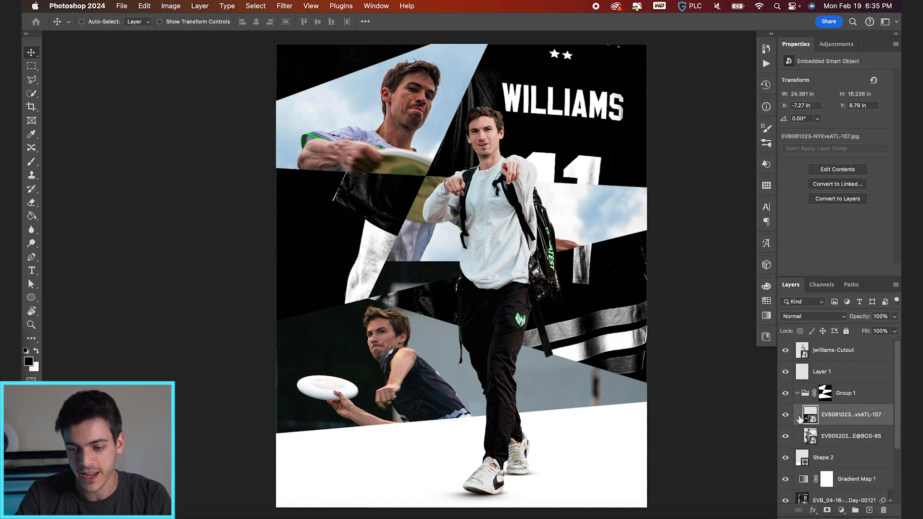
scroll(806, 419, down, 2)
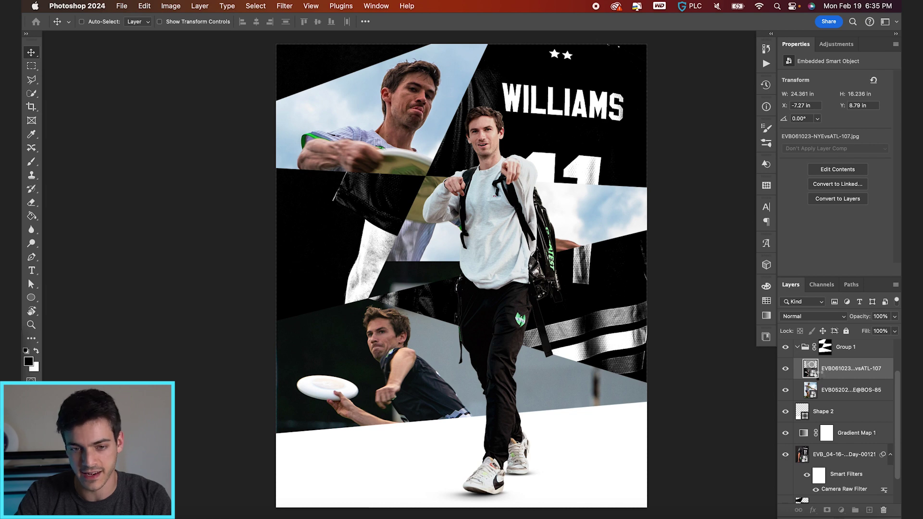
drag(817, 374, 817, 377)
scroll(818, 394, down, 2)
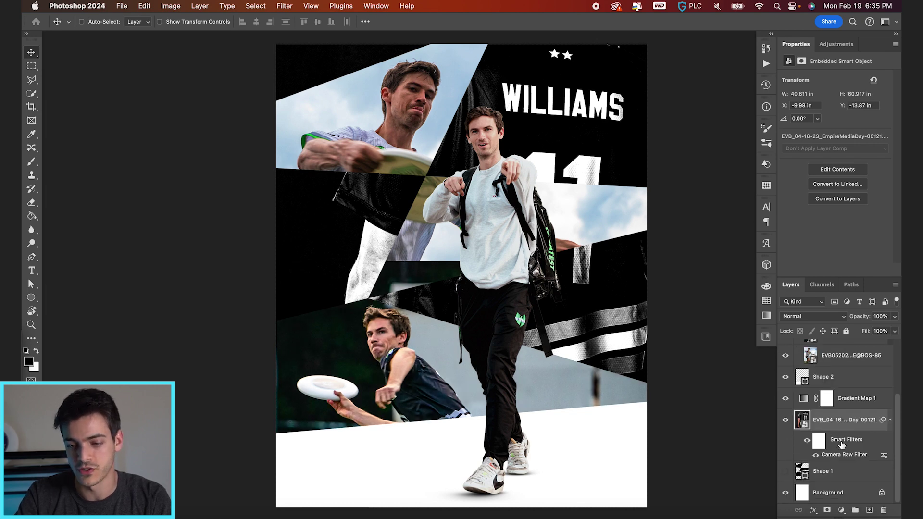
- Copy the jersey photo's Camera Raw smart filter onto the upper action photo, EVB052023_NYE@BOS-85
scroll(847, 443, up, 1)
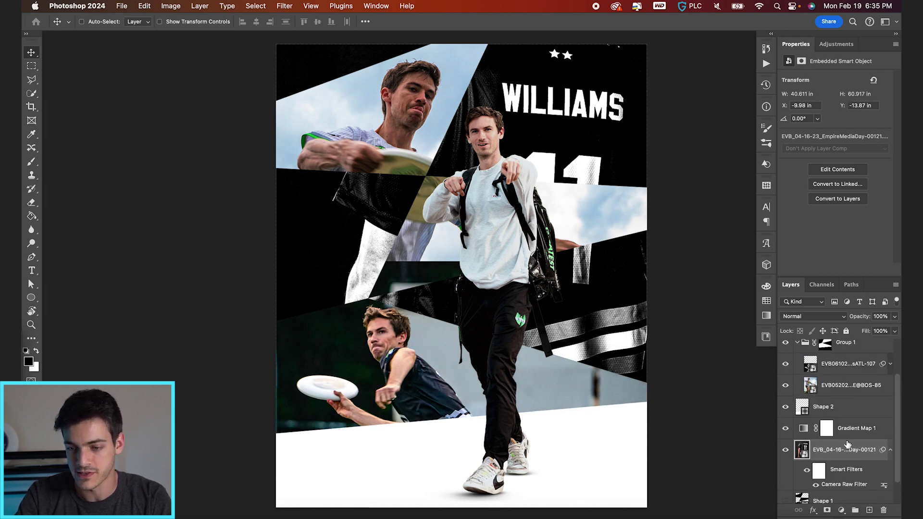
scroll(863, 463, down, 1)
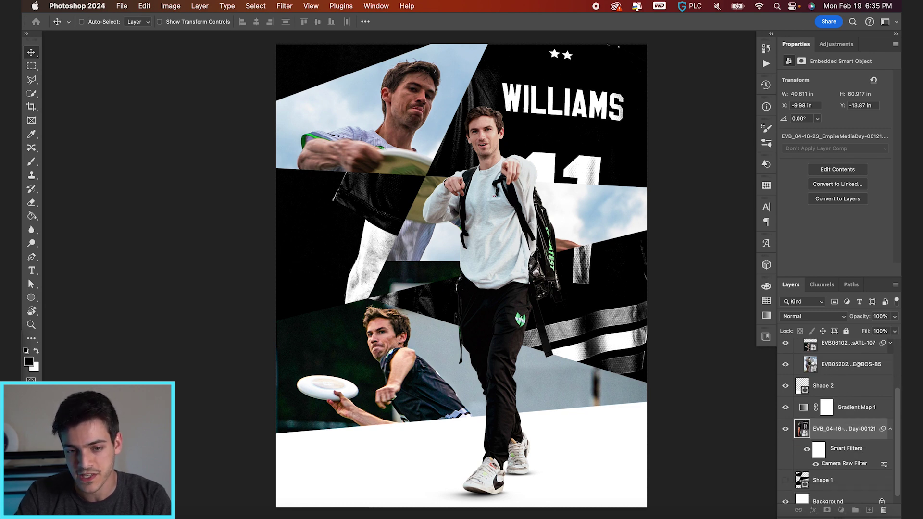
drag(810, 364, 812, 367)
scroll(546, 270, down, 1)
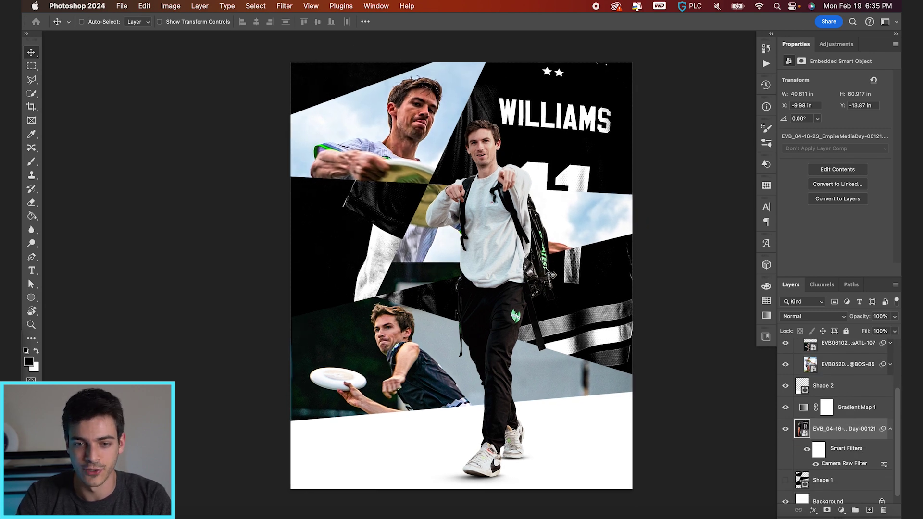
- Edit the upper action photo's Camera Raw filter, setting Oranges saturation to -17 and raising Oranges luminance in the Color Mixer
click(816, 363)
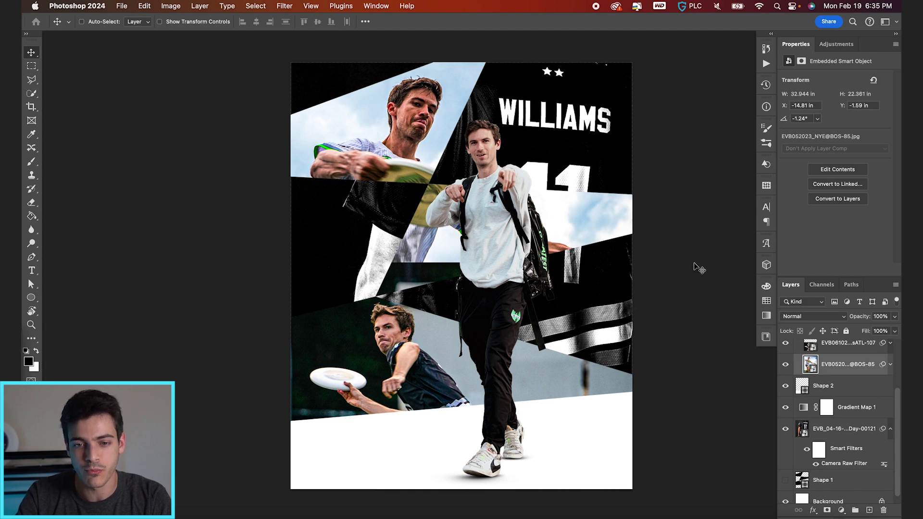
click(890, 364)
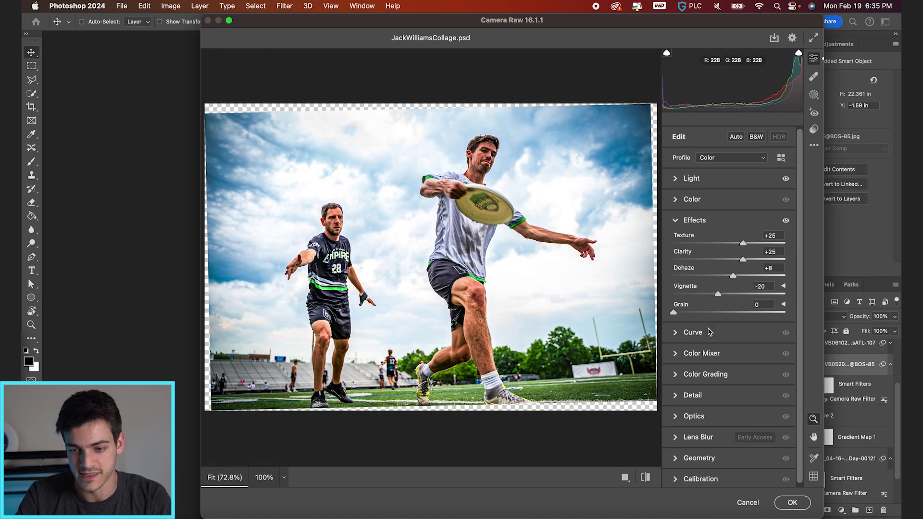
click(676, 358)
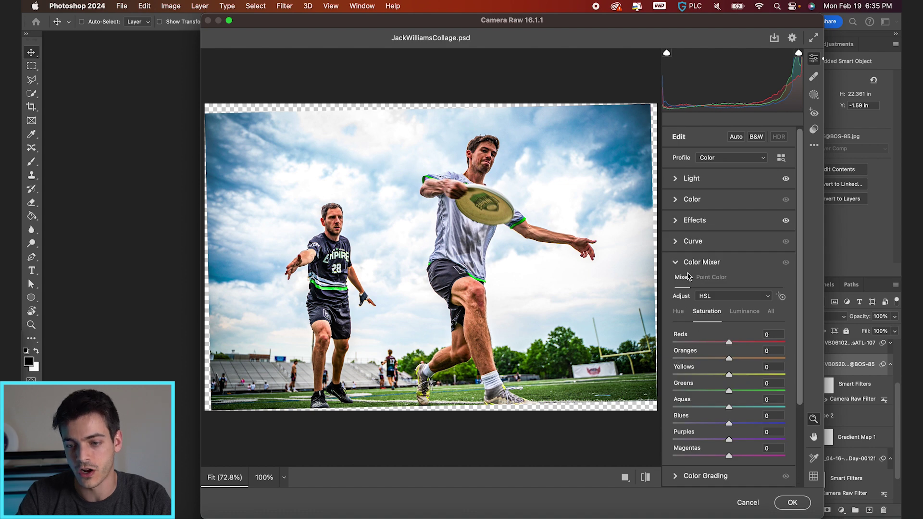
drag(728, 360, 721, 359)
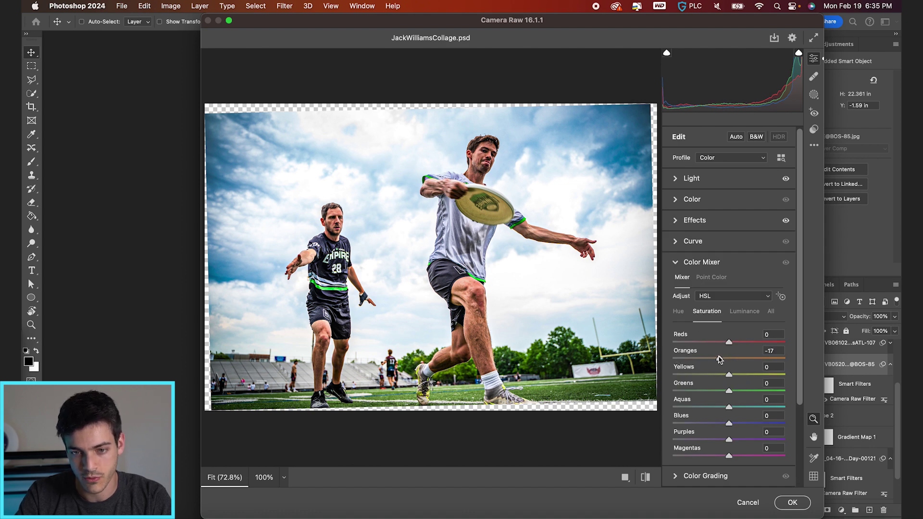
click(742, 313)
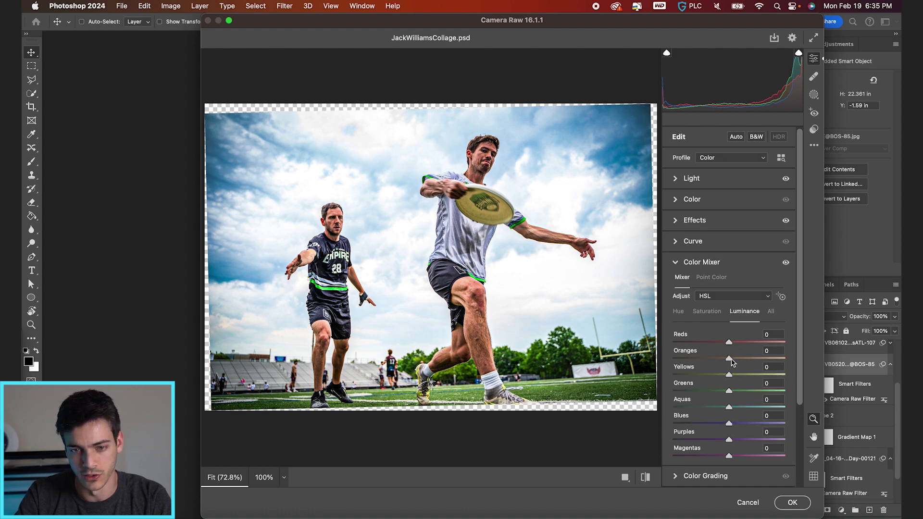
drag(730, 361, 743, 365)
click(791, 503)
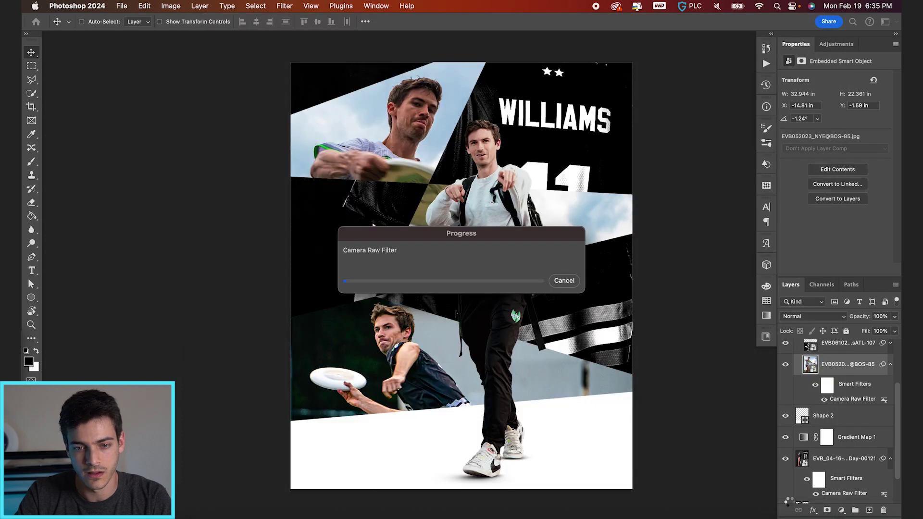
- Copy the Camera Raw smart filter onto the player cutout and expand its smart filter list
click(827, 353)
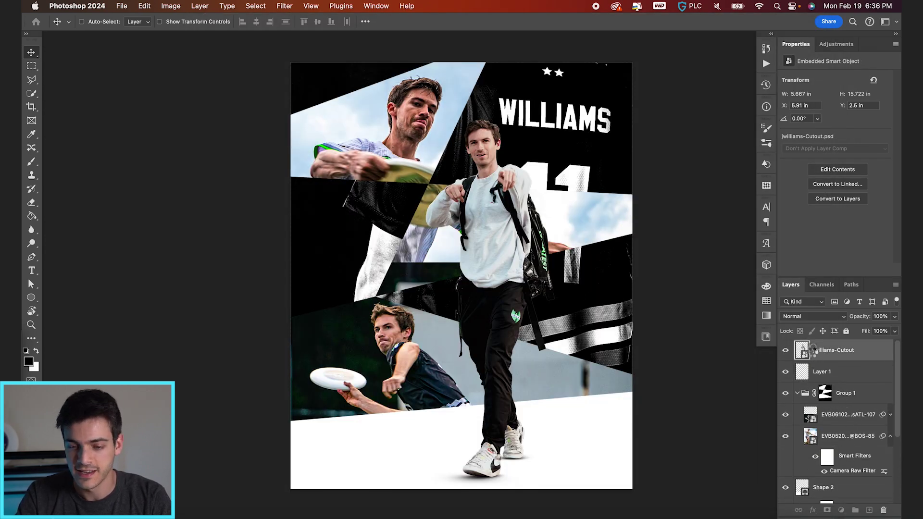
drag(813, 350, 817, 354)
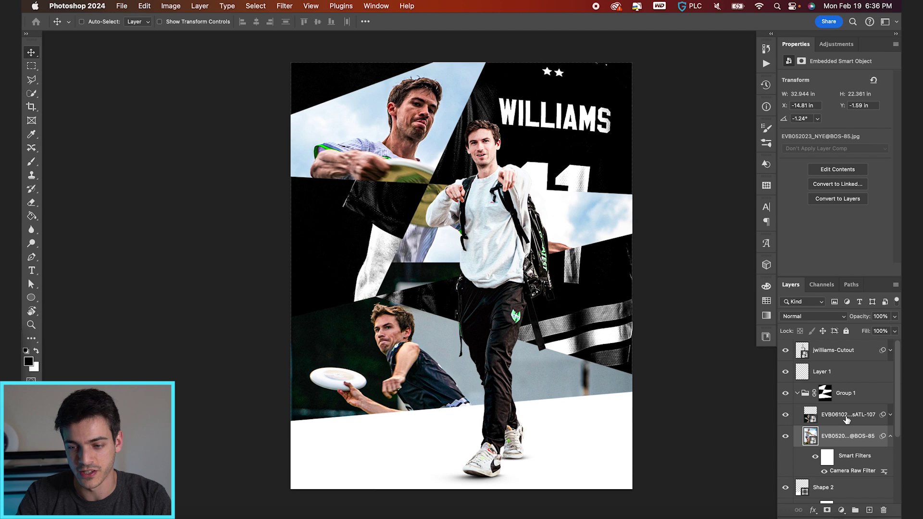
click(891, 355)
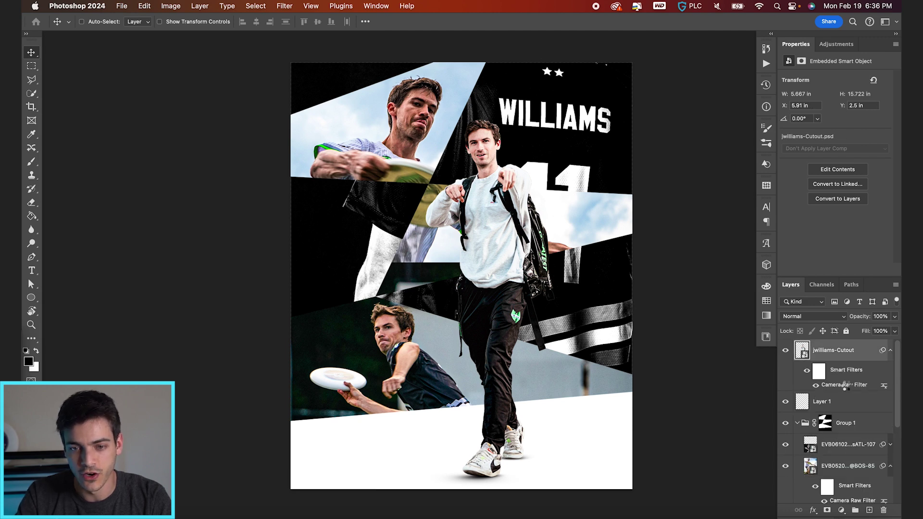
- Edit the player cutout's Camera Raw filter, setting Oranges saturation to +12, Shadows to +67 and Highlights to -55
double_click(844, 385)
drag(733, 358, 727, 358)
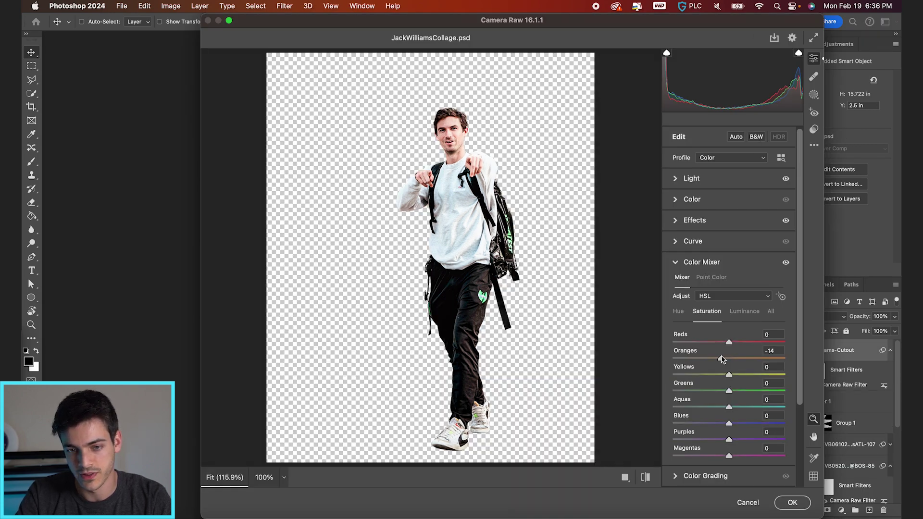
drag(721, 357, 735, 359)
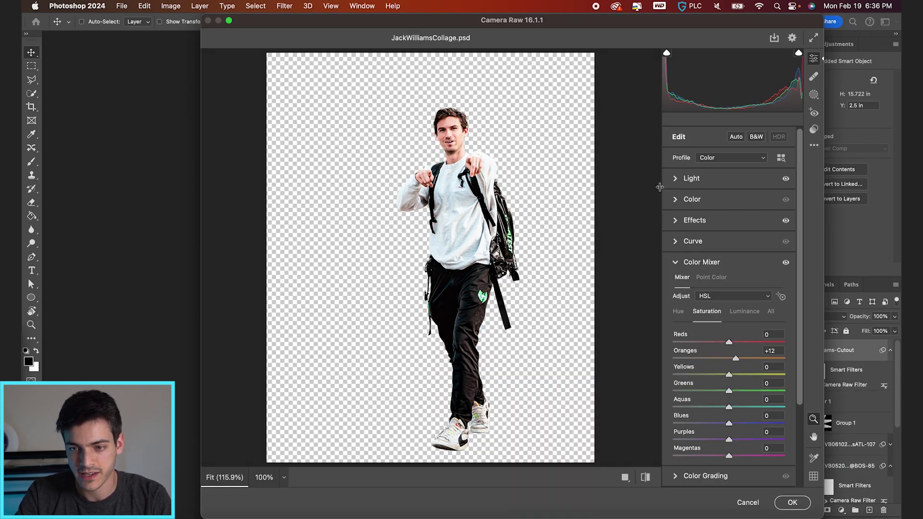
click(674, 178)
drag(757, 250, 766, 252)
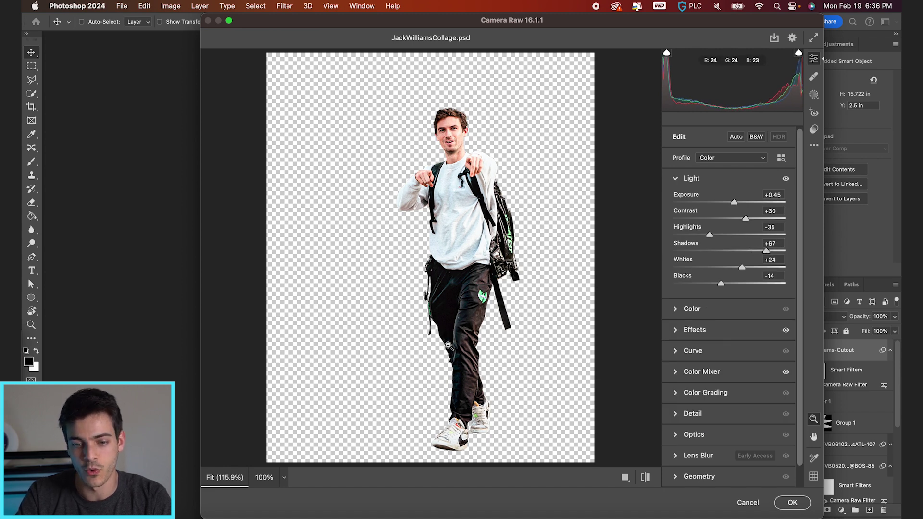
drag(710, 236, 698, 235)
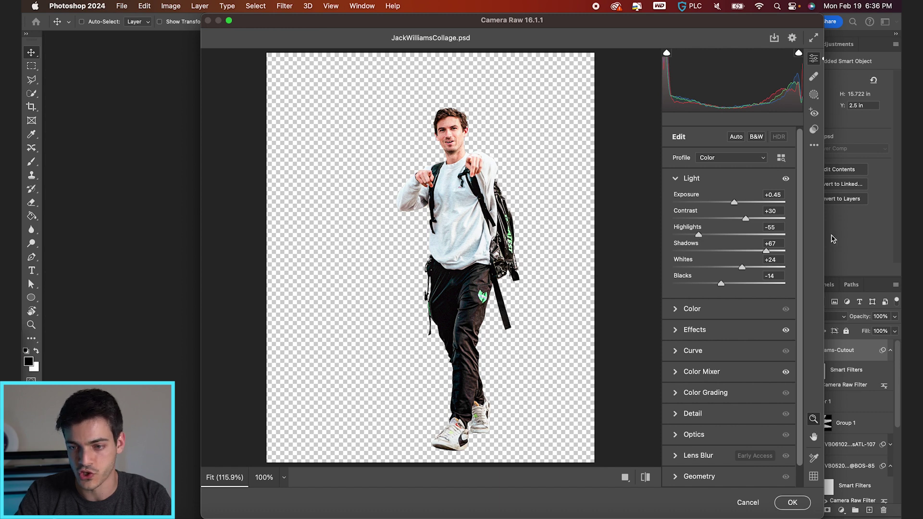
key(Return)
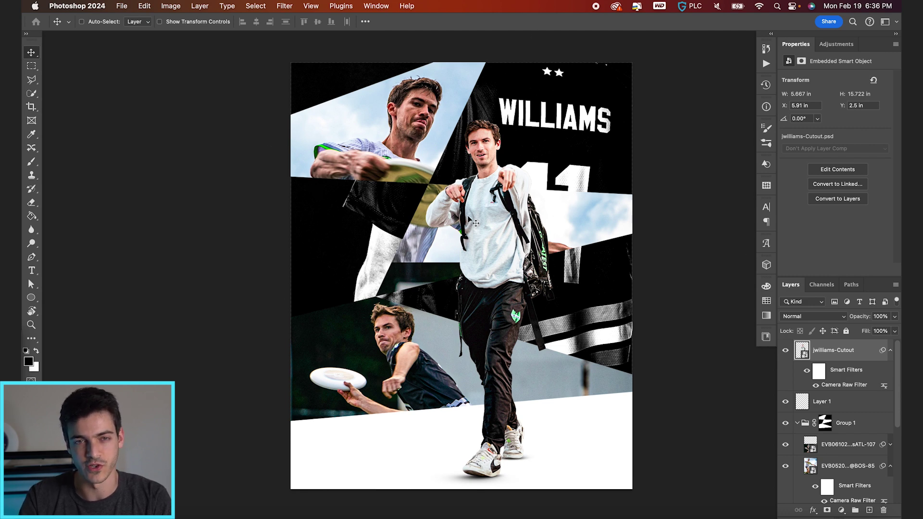
- Add a new layer and set the Line tool to a bright cyan stroke with no fill
key(super+shift+alt+n)
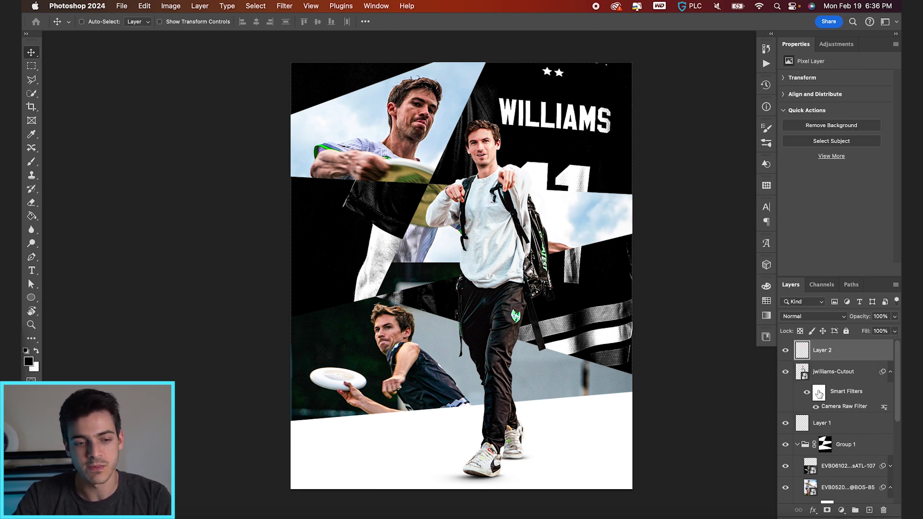
click(30, 297)
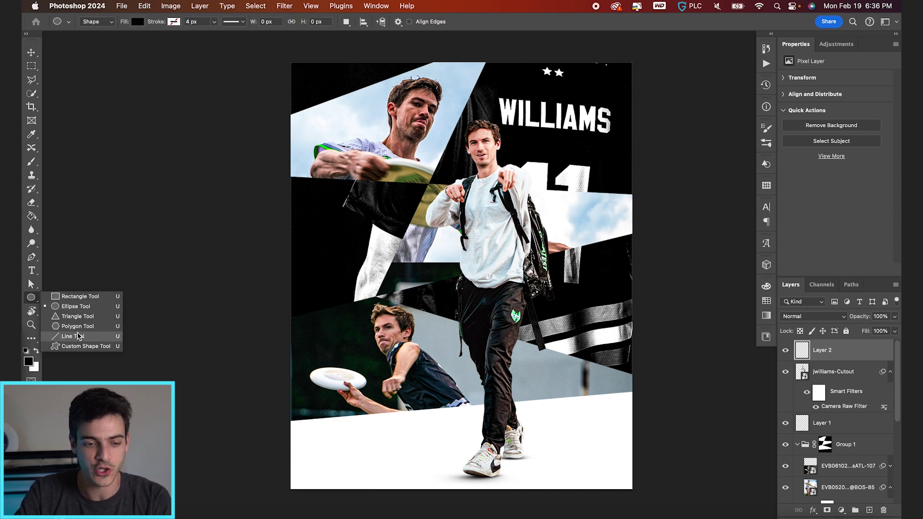
click(73, 336)
click(172, 23)
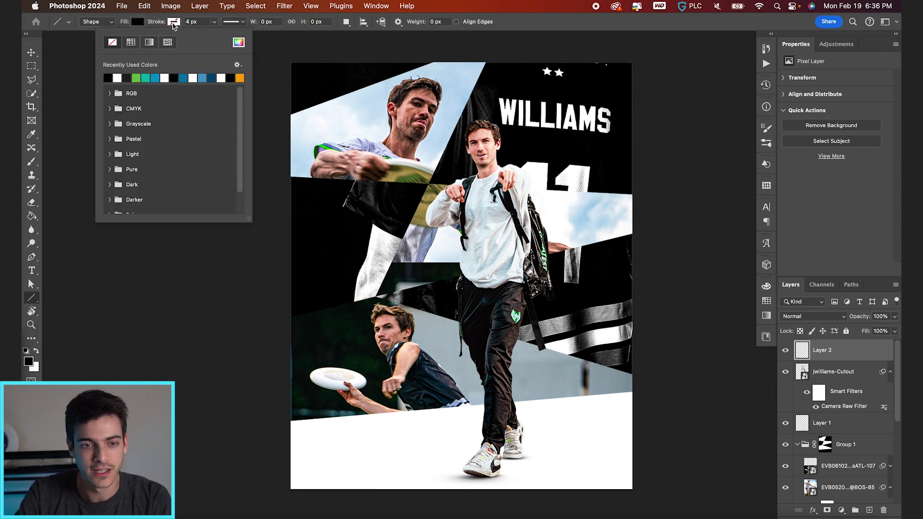
click(174, 22)
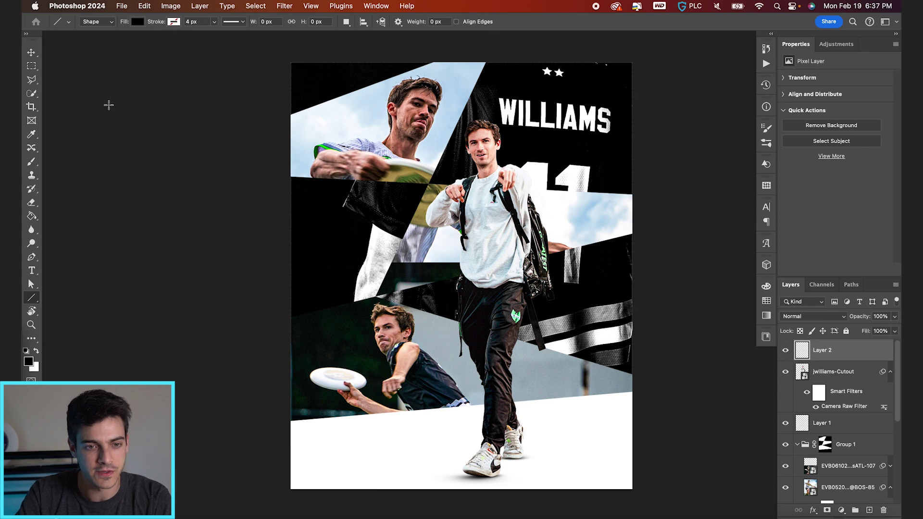
click(174, 21)
click(238, 43)
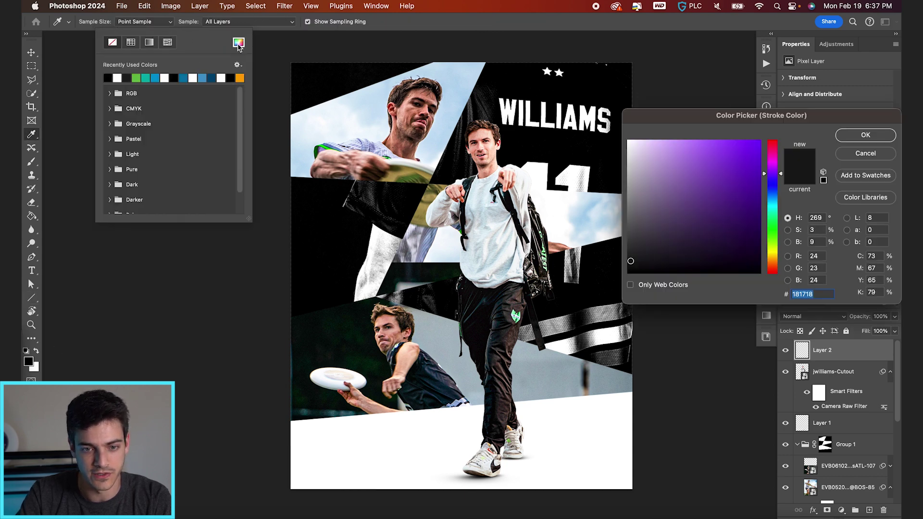
click(773, 208)
mouse_move(740, 178)
mouse_down()
mouse_move(738, 126)
mouse_move(730, 127)
mouse_up()
key(Return)
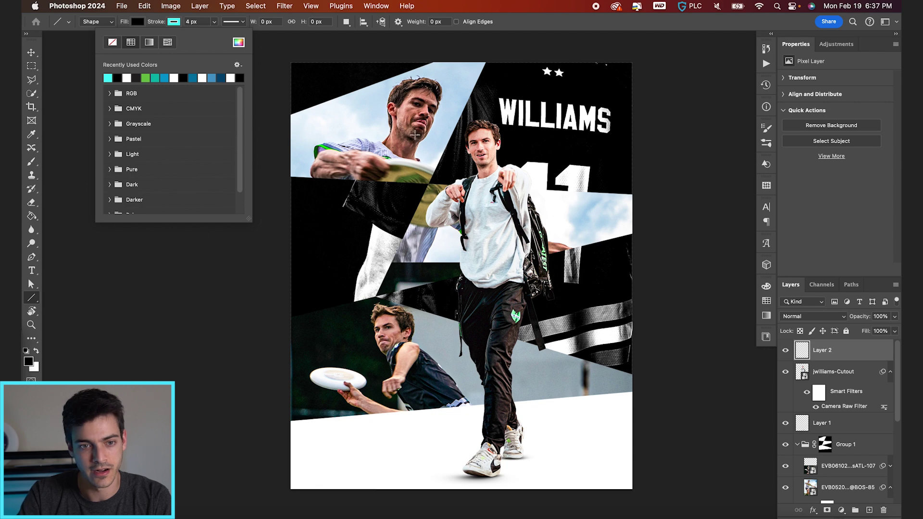
click(137, 23)
click(75, 43)
click(152, 18)
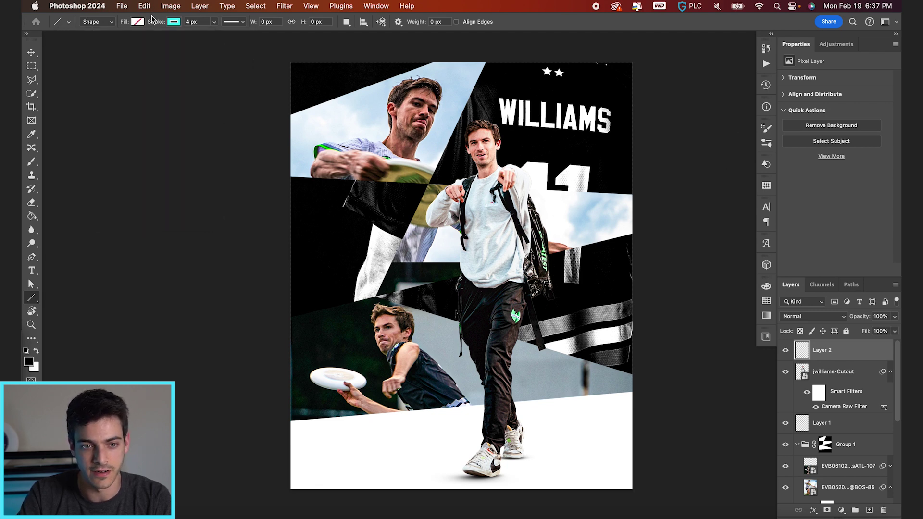
- Draw a 6 px line about 16 in long along the lower photo's rising diagonal edge and place it directly above Group 1
drag(289, 319, 642, 232)
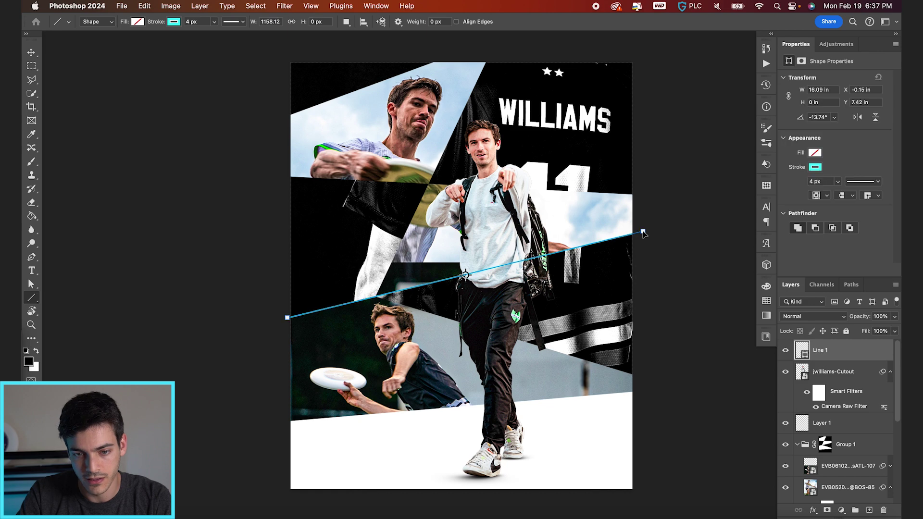
click(192, 21)
text(6)
key(Return)
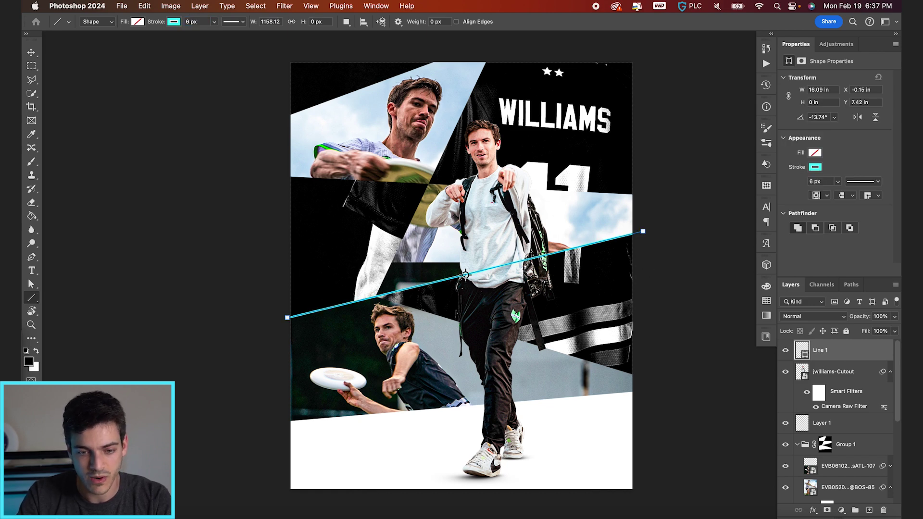
key(v)
drag(815, 357, 808, 429)
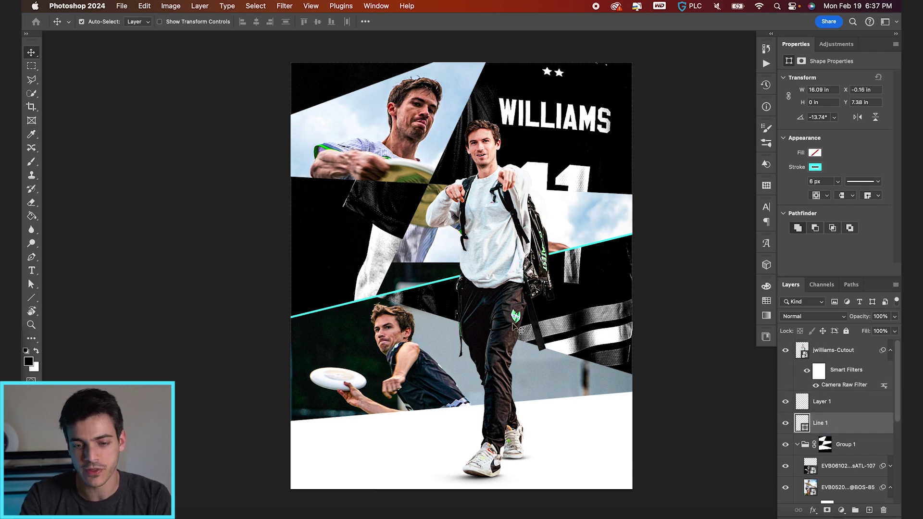
- Duplicate the cyan line and rotate it along the steep diagonal between the upper action photo and the jersey background
key(super+j)
key(super+t)
drag(566, 221, 505, 93)
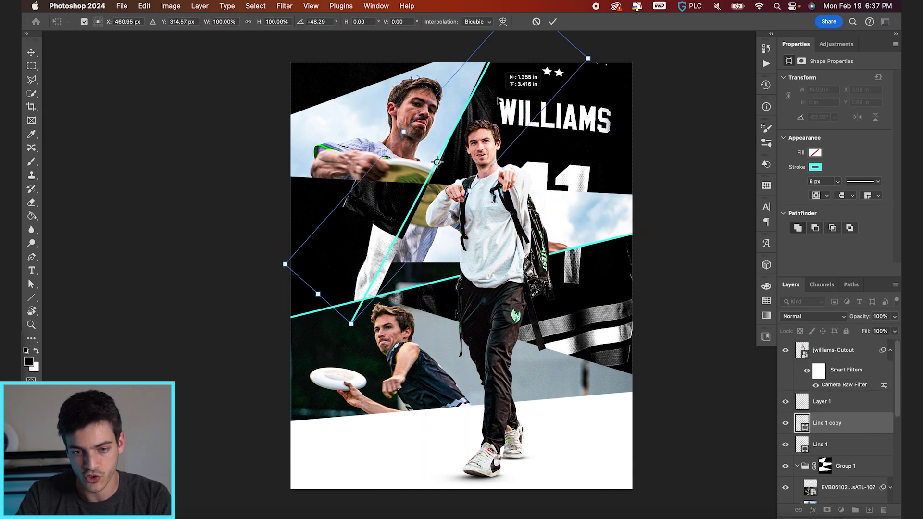
scroll(490, 155, up, 3)
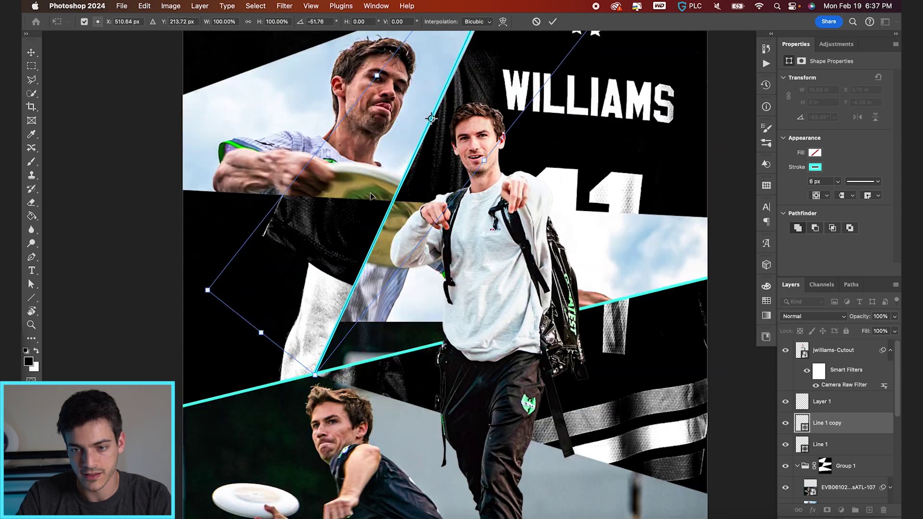
scroll(527, 183, up, 3)
key(Return)
- Duplicate the steep line and rotate it along the nearly horizontal lower edge of the upper action photo
scroll(528, 183, down, 3)
key(super+j)
key(super+t)
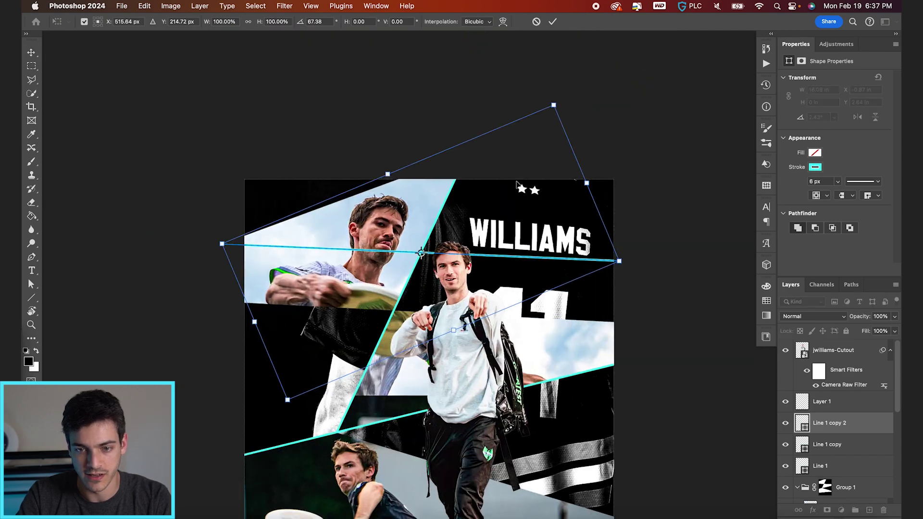
key(Return)
- Duplicate the line twice, aligning one copy with the upper photo's slanted top edge and the other with the lower photo's descending edge
key(super+j)
key(super+t)
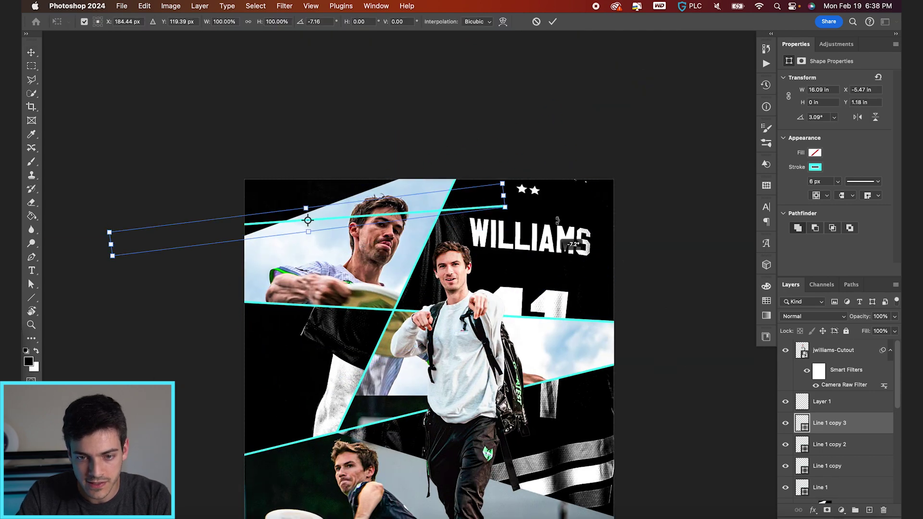
key(Return)
key(super+j)
drag(517, 252, 515, 288)
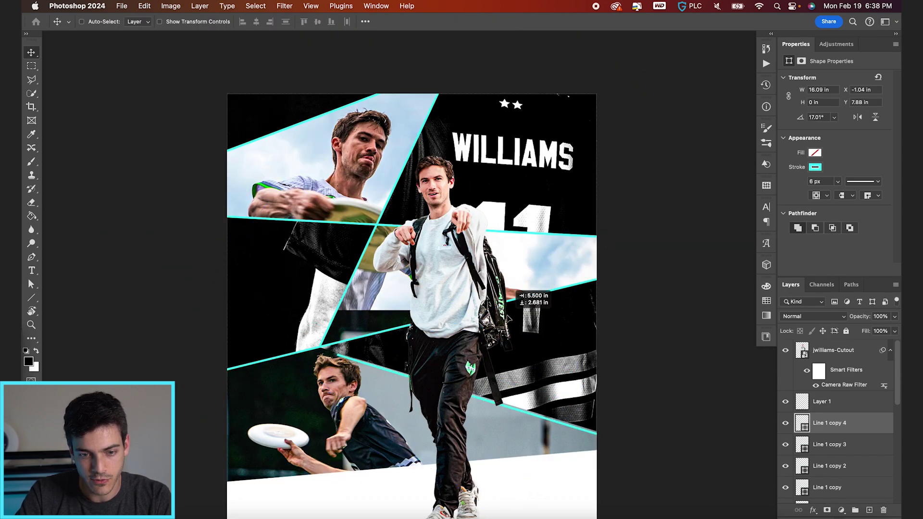
- Duplicate the line again and rotate it along the slanted boundary between the lower photo and the white floor
scroll(593, 396, up, 3)
key(super+0)
key(super+j)
key(super+t)
drag(740, 399, 726, 307)
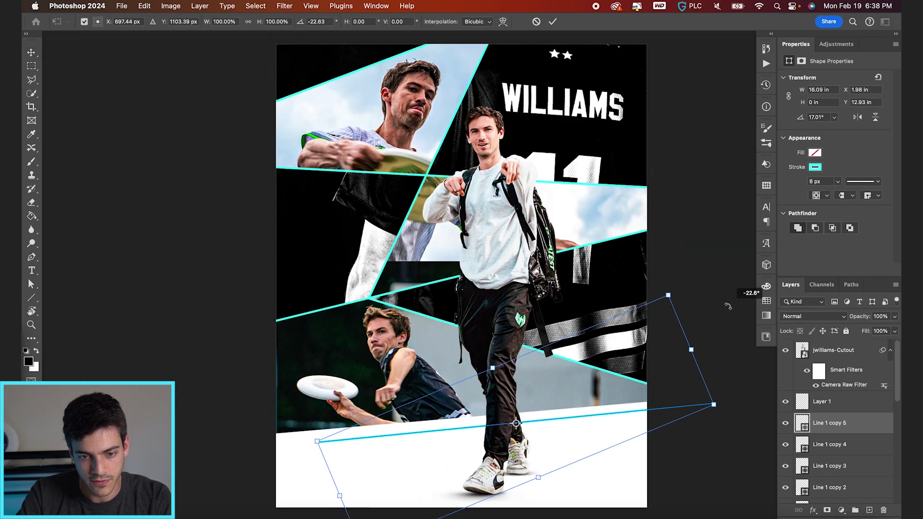
key(Return)
key(super+t)
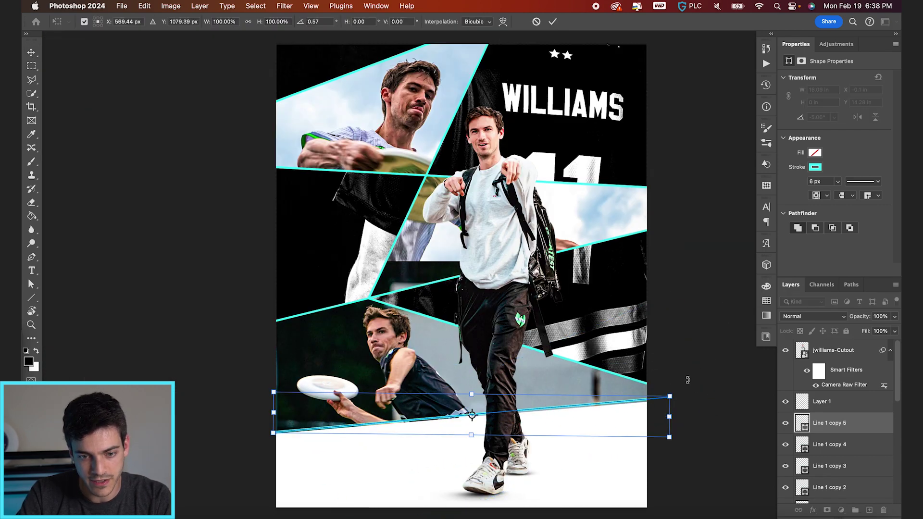
key(Return)
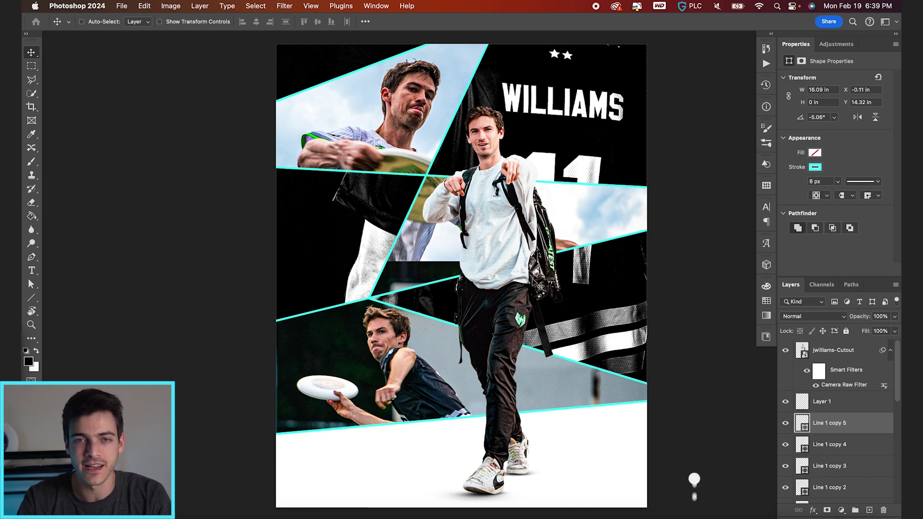
- Add a Hue/Saturation adjustment layer and move it inside Group 1, above the action photos
super+click(532, 280)
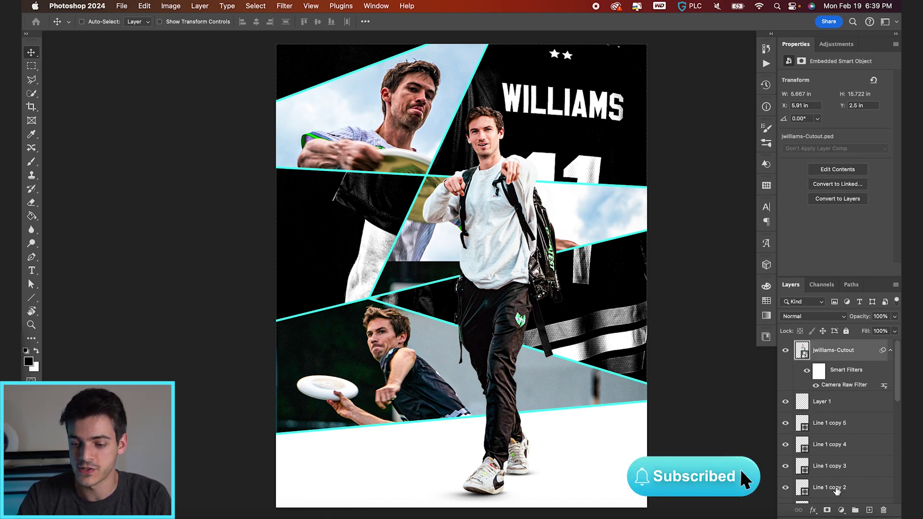
click(841, 510)
click(852, 455)
click(803, 351)
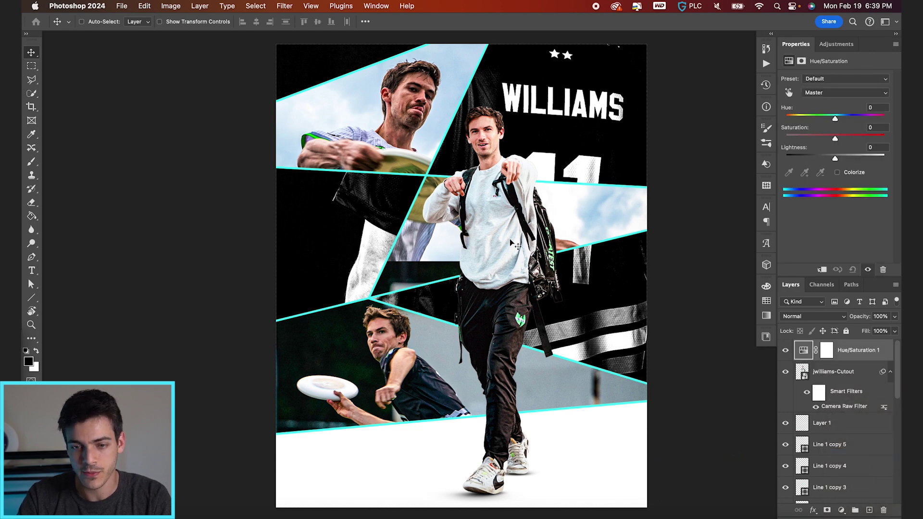
key(super+equal)
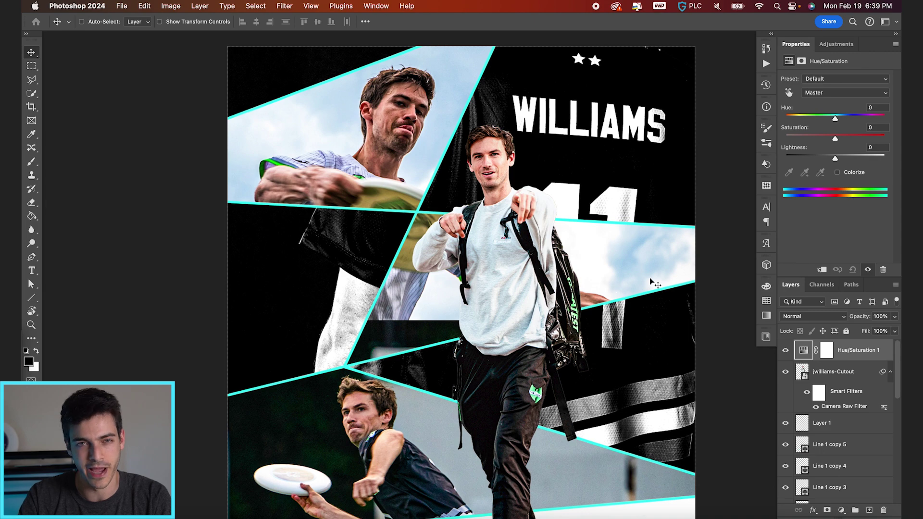
key(super+minus)
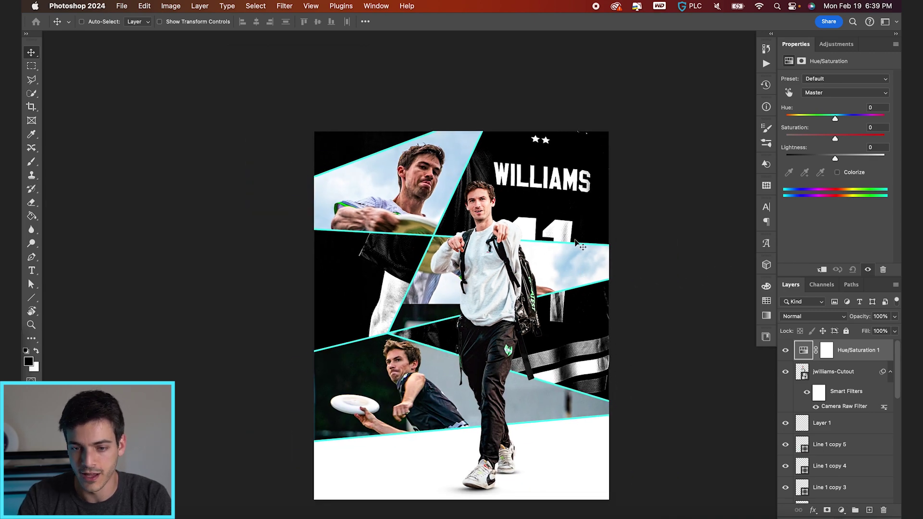
click(836, 81)
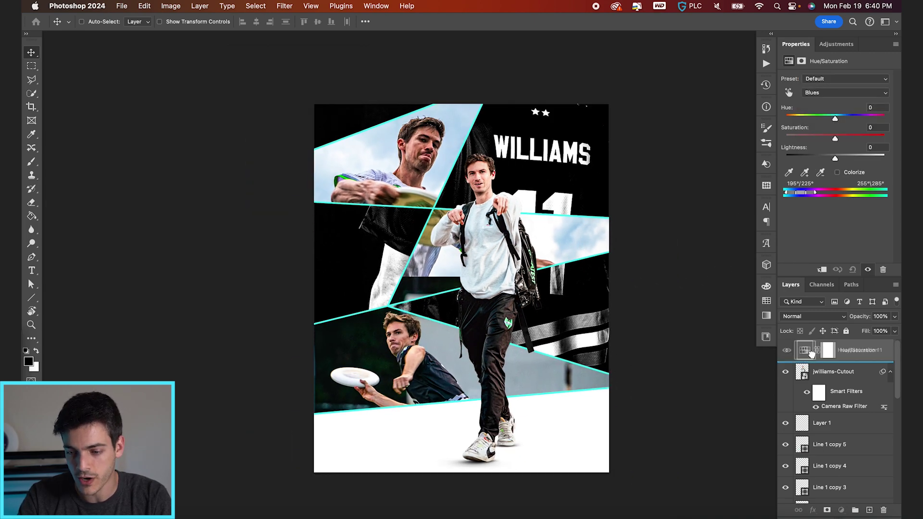
drag(826, 350, 820, 425)
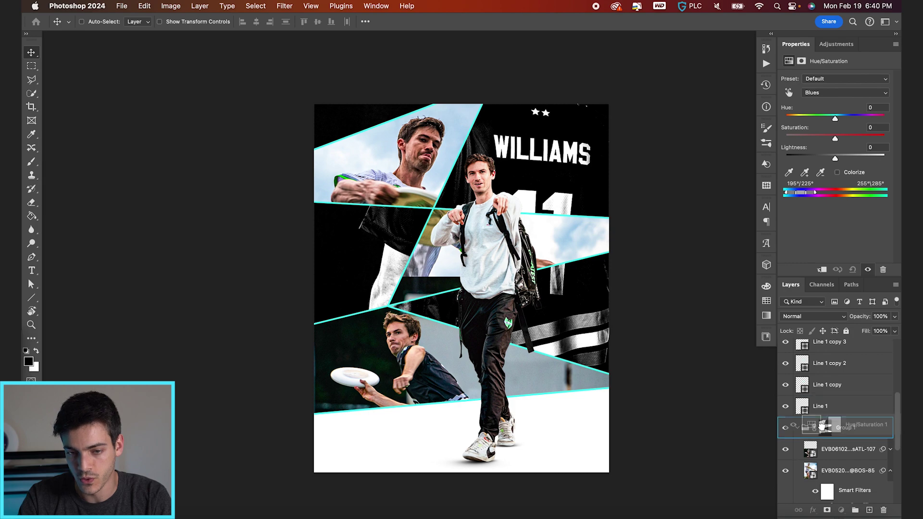
- Set the Blues saturation to +36 in the Hue/Saturation adjustment inside Group 1
key(super+plus)
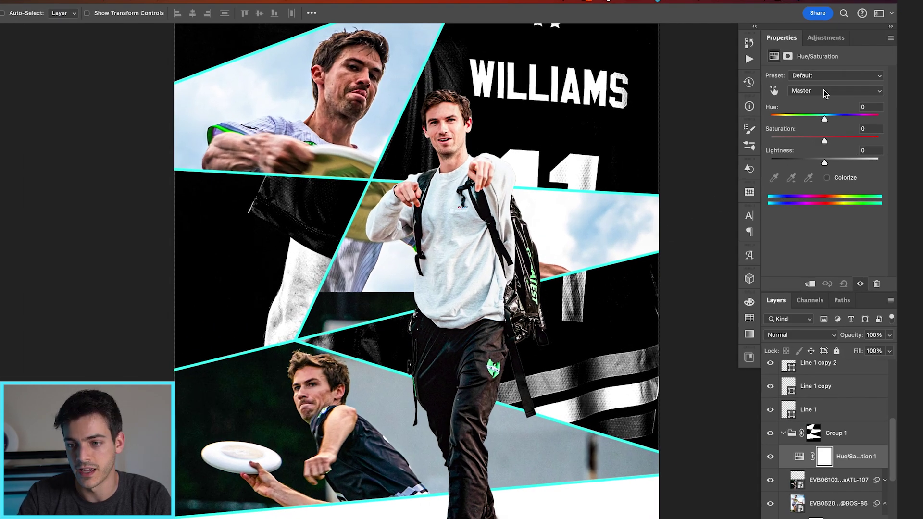
click(825, 91)
click(821, 146)
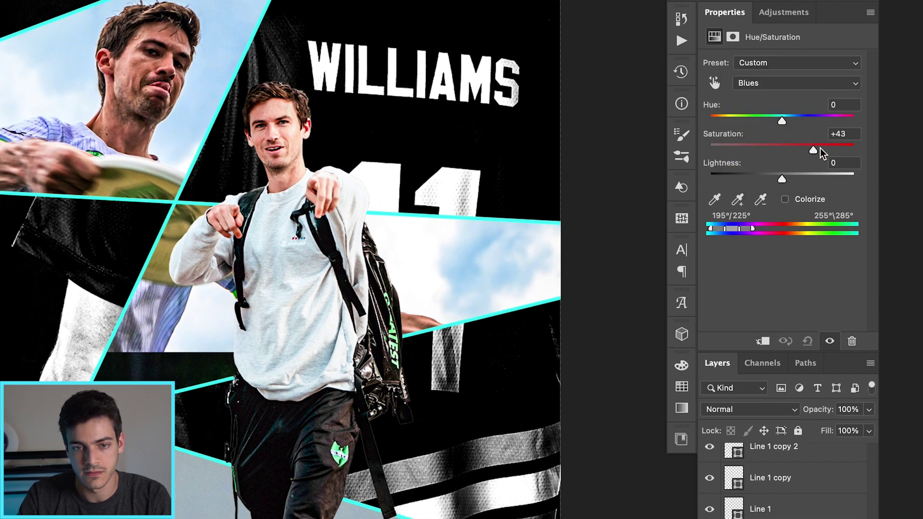
mouse_move(820, 150)
mouse_down()
mouse_move(807, 151)
mouse_move(861, 152)
mouse_move(812, 156)
mouse_move(835, 160)
mouse_move(808, 152)
mouse_up()
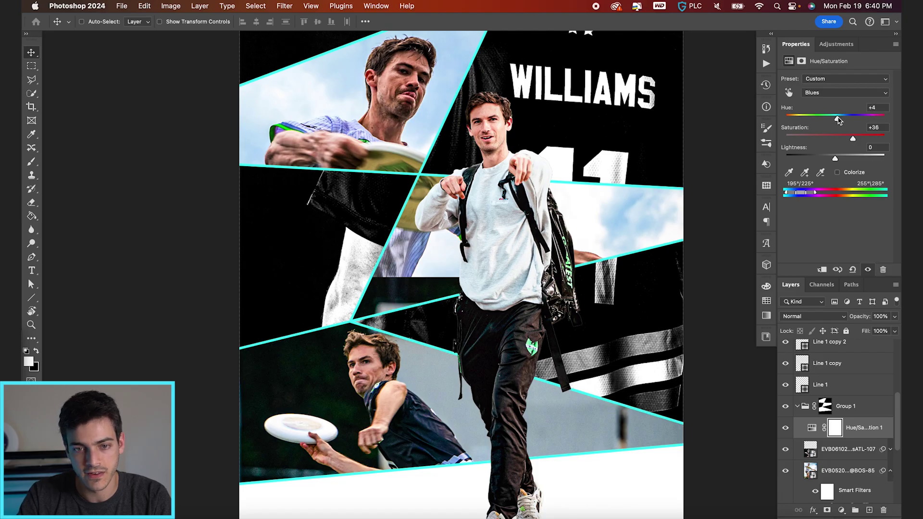
- Set the Blues hue to -41 and saturation to +41 in Group 1's Hue/Saturation adjustment
drag(838, 120, 855, 139)
scroll(486, 298, up, 4)
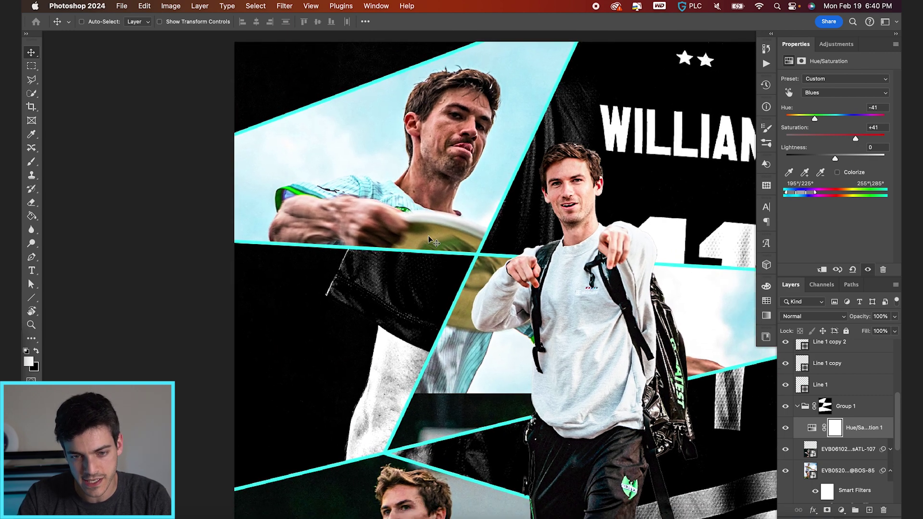
key(super+0)
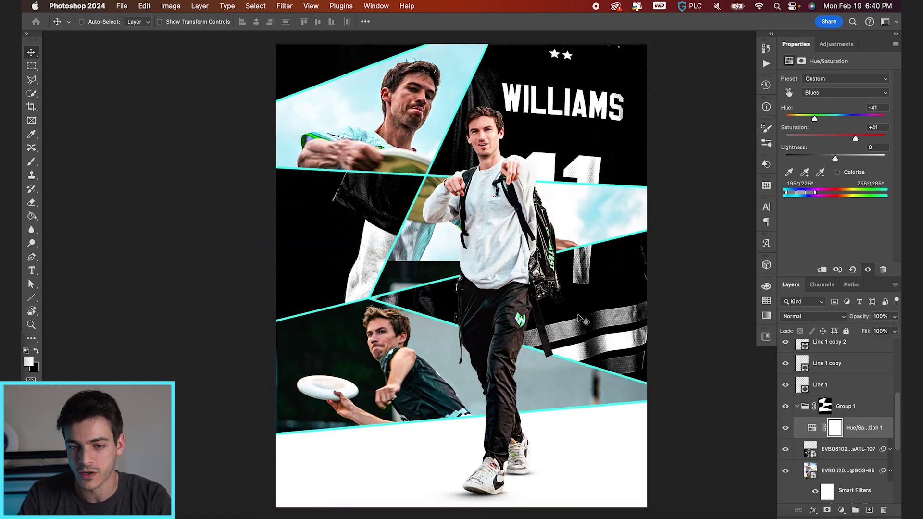
- Collapse Group 1 and add a Selective Color adjustment layer at the top of the layer stack
click(798, 406)
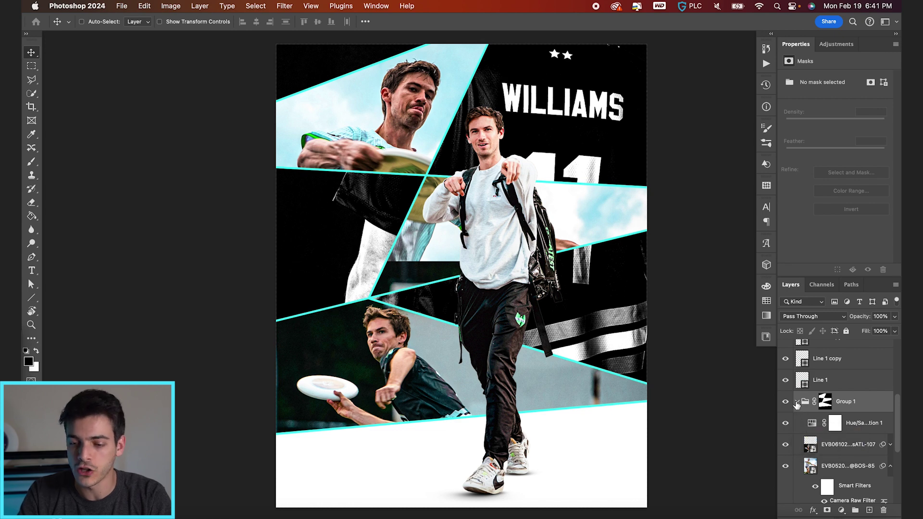
click(796, 403)
click(841, 509)
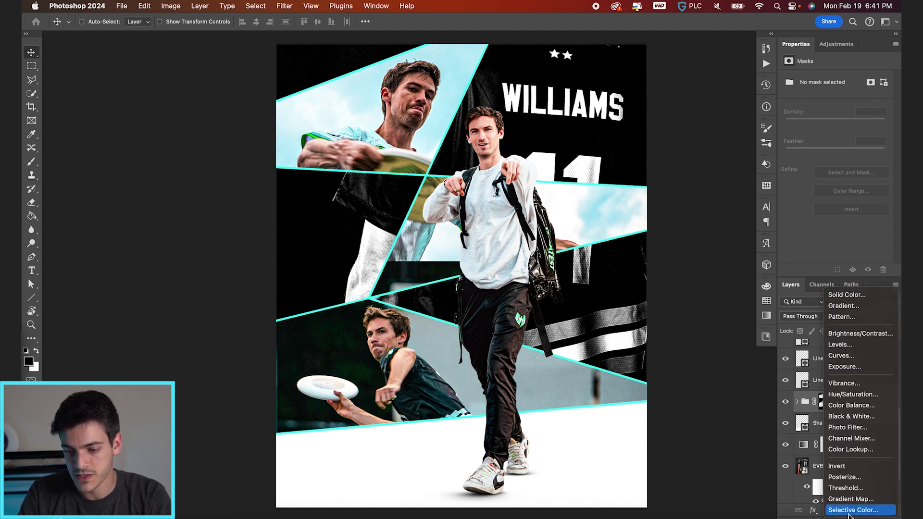
click(844, 504)
drag(811, 403, 805, 355)
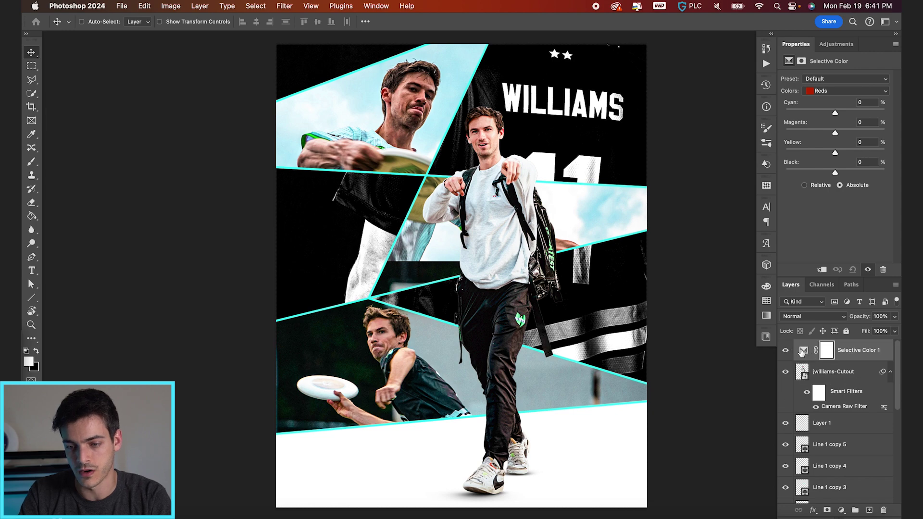
click(802, 351)
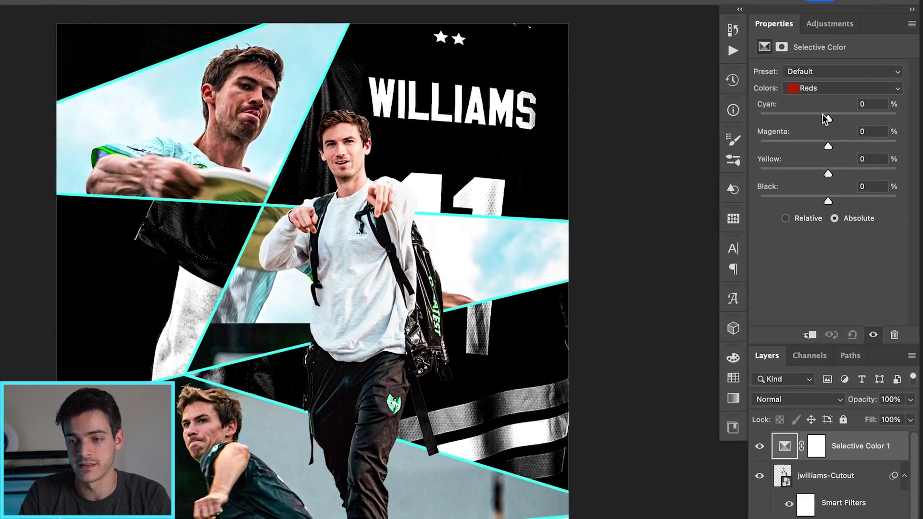
- Adjust the Reds in the Selective Color layer to Cyan -22, Magenta +1, Yellow -3 and Black -1
drag(835, 112, 811, 117)
drag(826, 177, 825, 174)
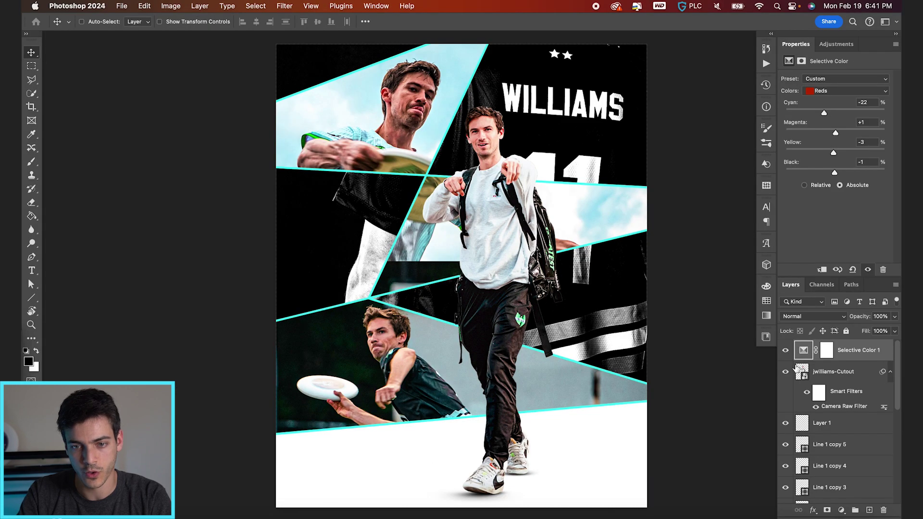
scroll(281, 269, up, 3)
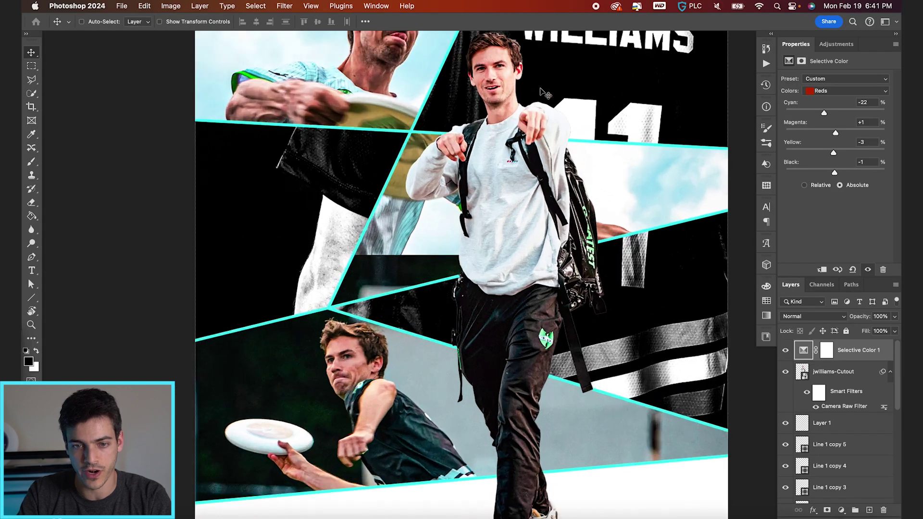
scroll(281, 269, up, 3)
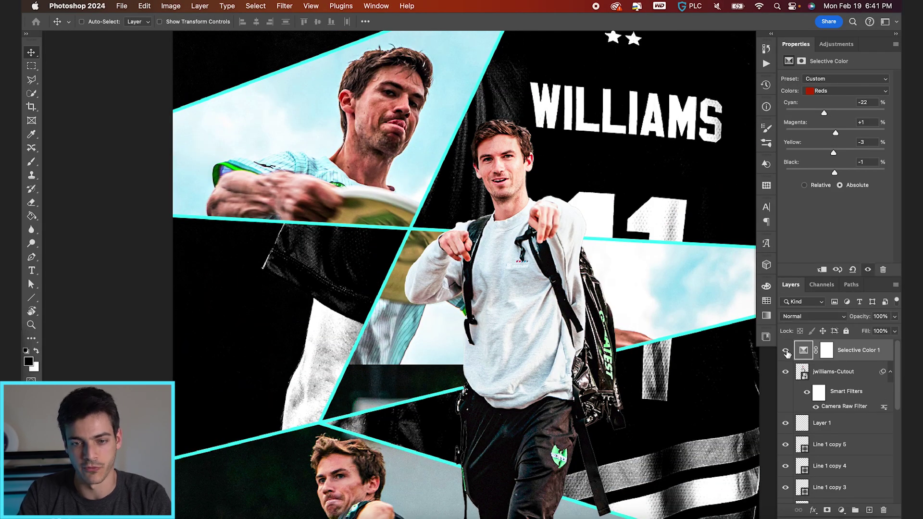
key(super+0)
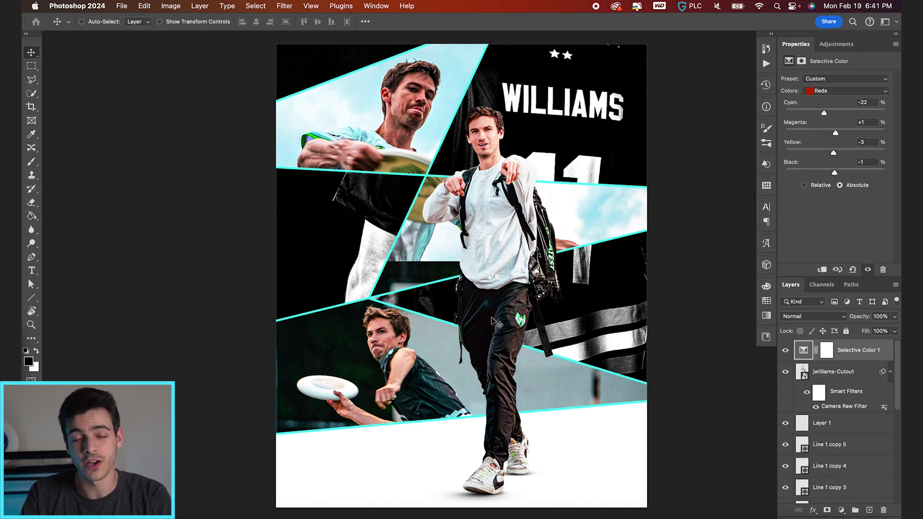
- Add a Gradient Map adjustment layer above the Selective Color adjustment
click(841, 509)
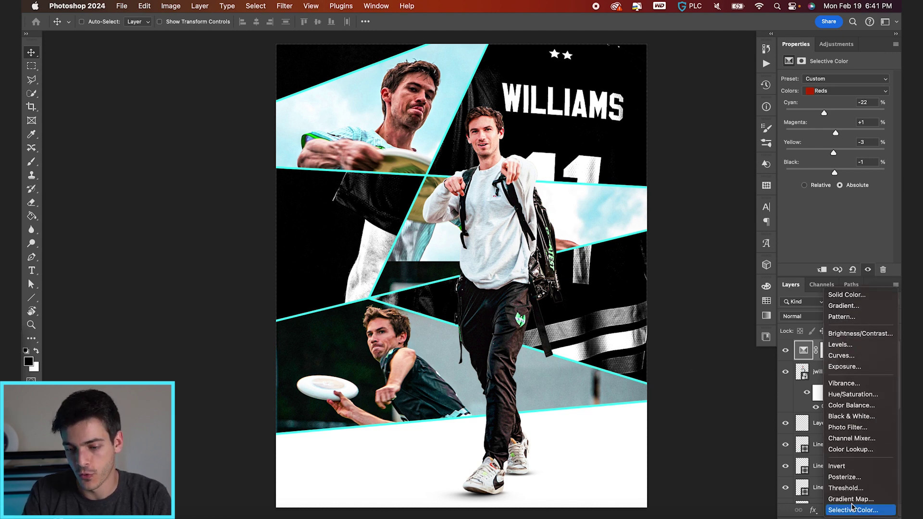
click(851, 498)
click(802, 351)
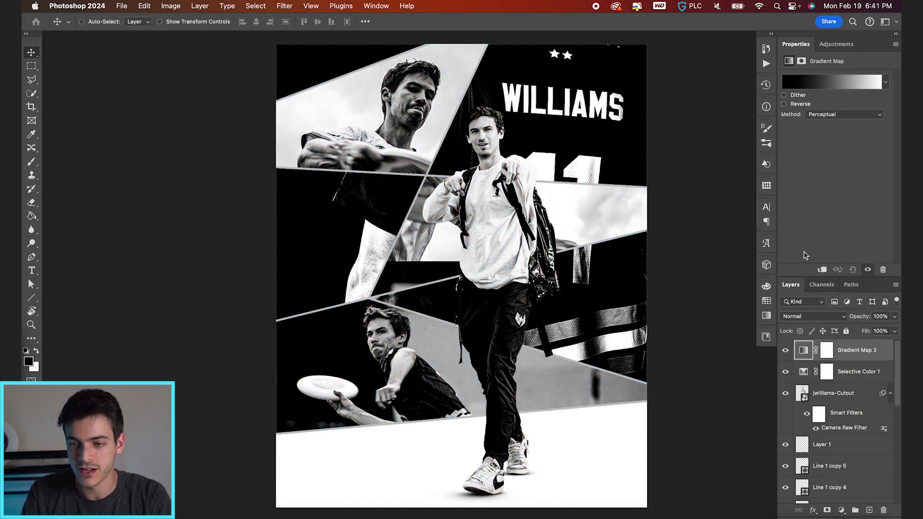
- Apply the pink-to-mint Iridescent_05 preset from the Iridescent gradients to the Gradient Map
click(821, 87)
scroll(79, 115, down, 3)
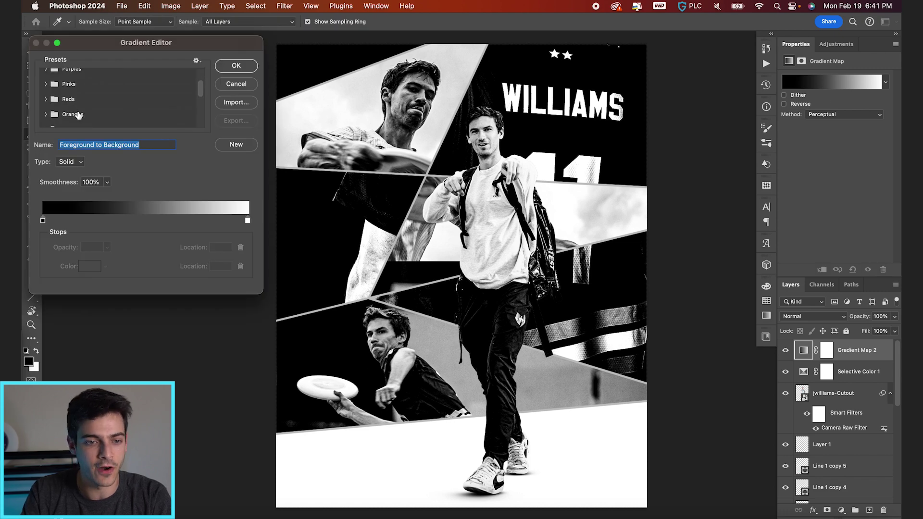
click(46, 84)
click(45, 84)
scroll(46, 89, up, 2)
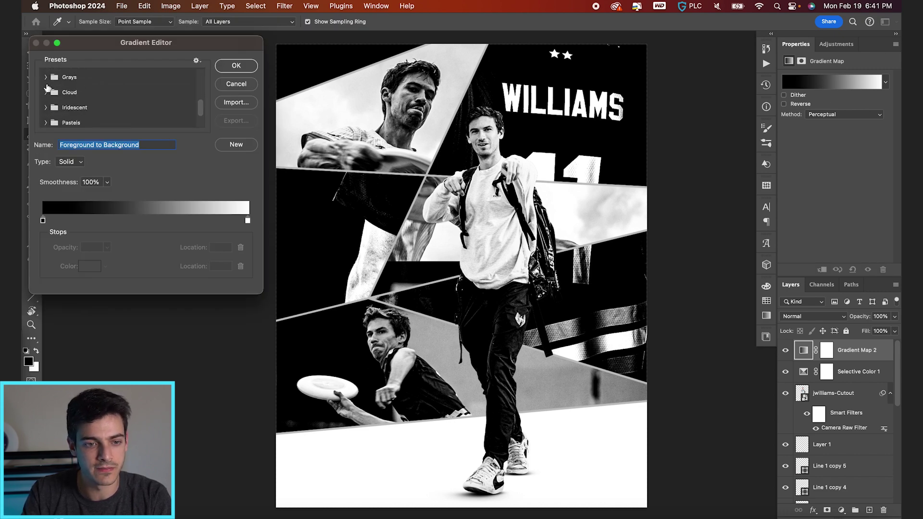
scroll(77, 104, down, 5)
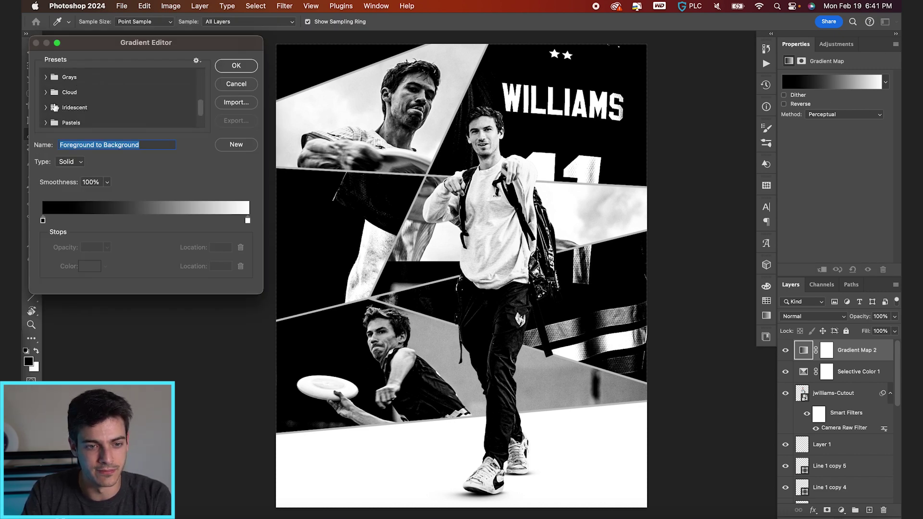
click(79, 106)
scroll(105, 96, down, 2)
click(126, 96)
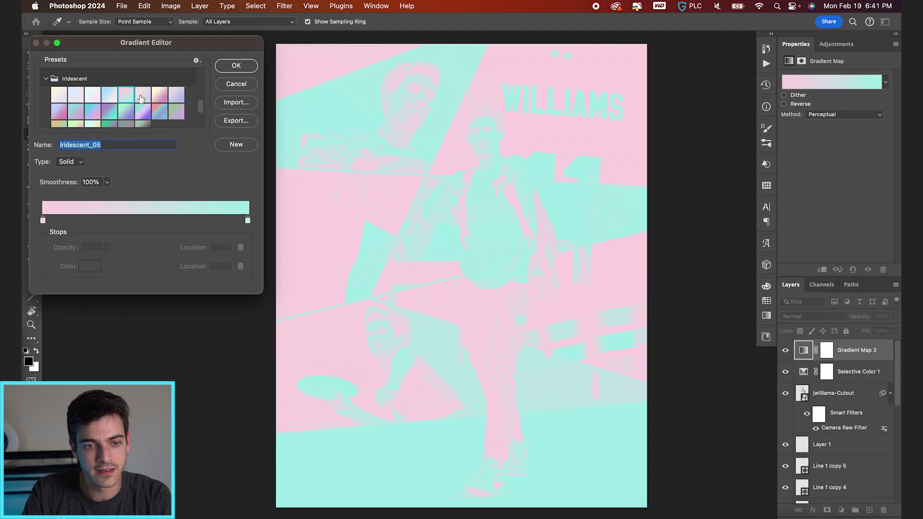
click(43, 221)
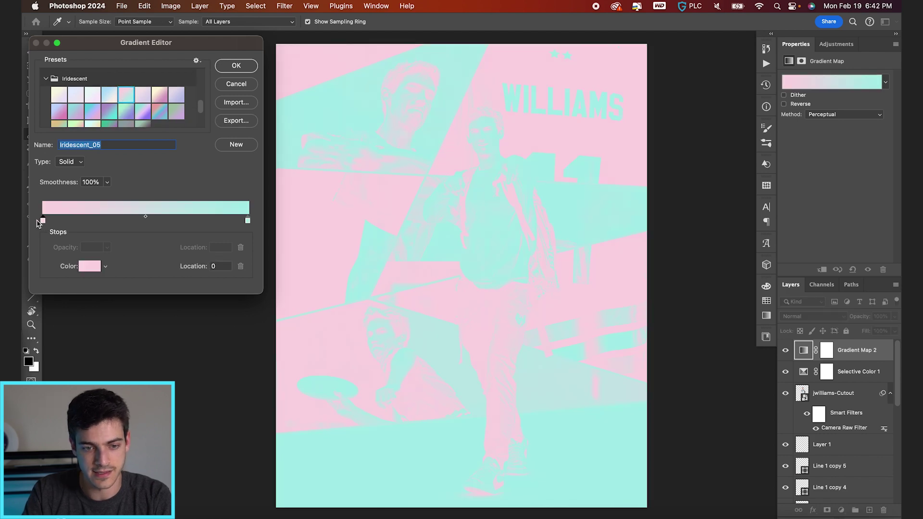
click(236, 66)
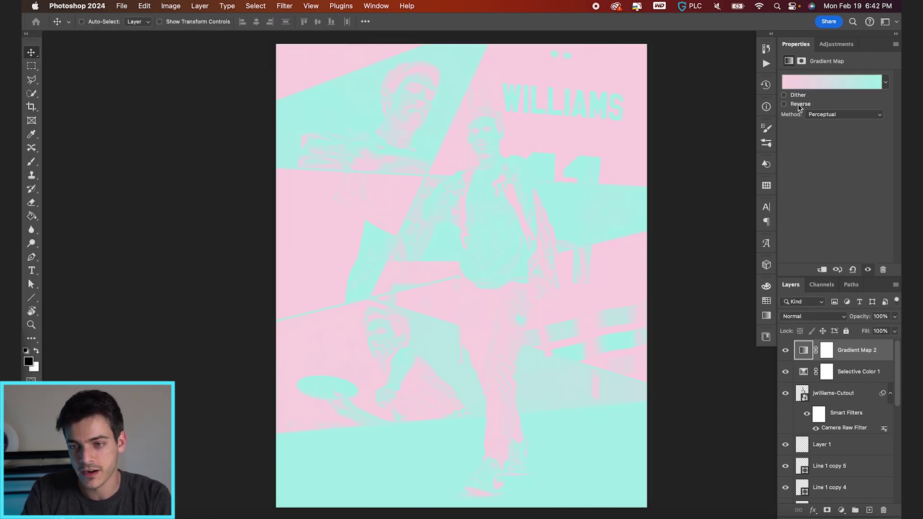
- Reverse the Gradient Map and blend it in Color mode at 27% opacity
click(813, 317)
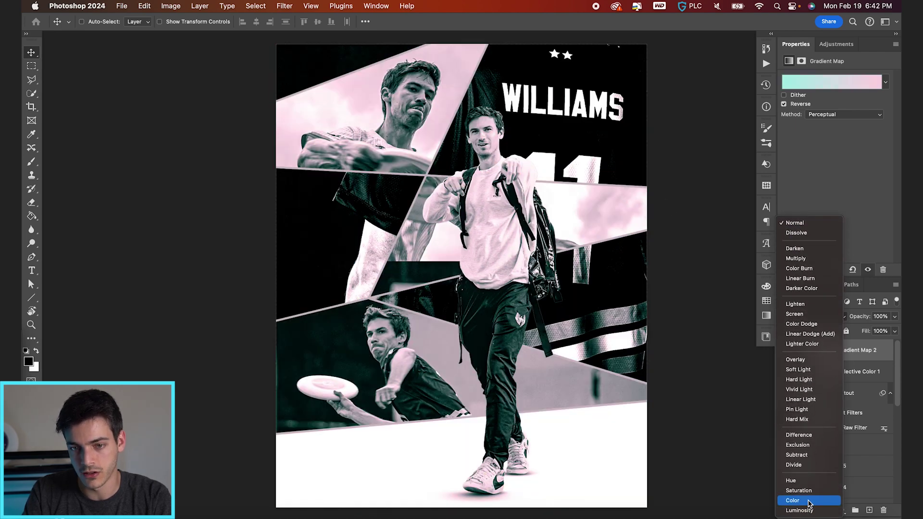
click(809, 501)
key(2)
key(7)
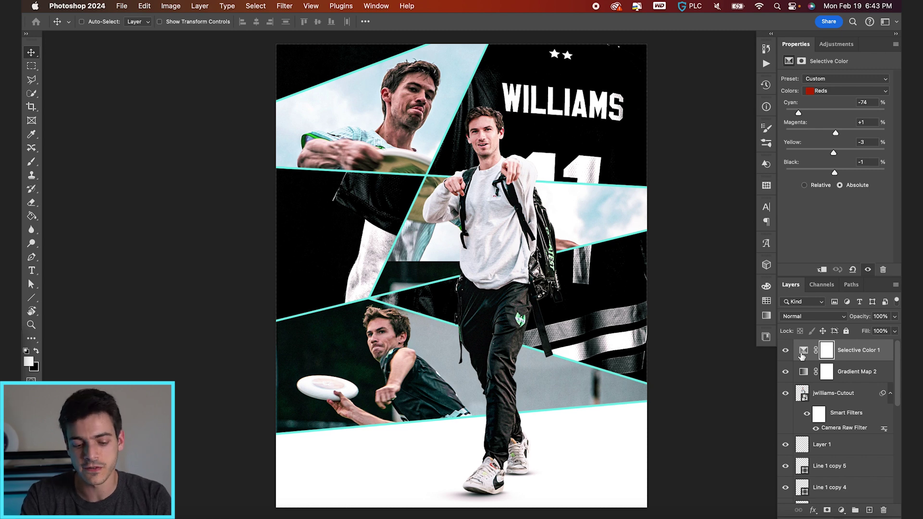
- Stamp all visible layers onto a new top layer and convert it for smart filters
key(d)
key(alt+shift+super+n)
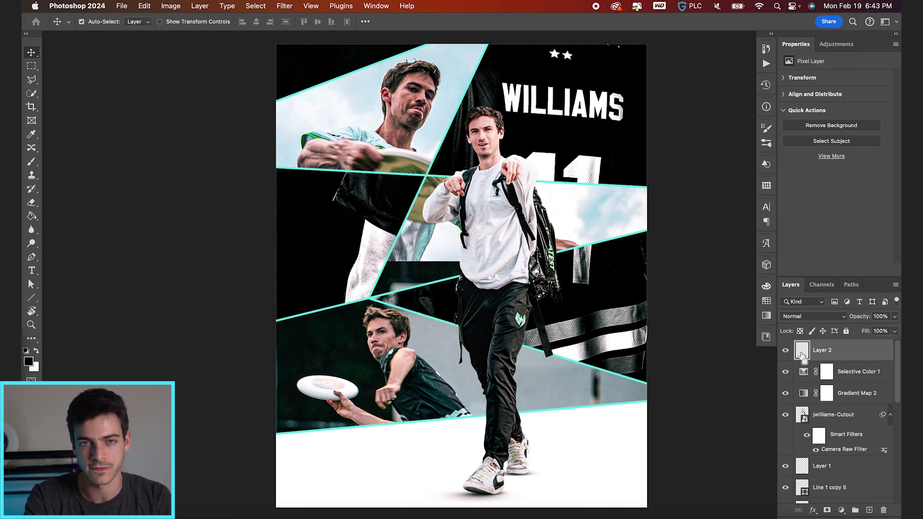
key(alt+shift+super+e)
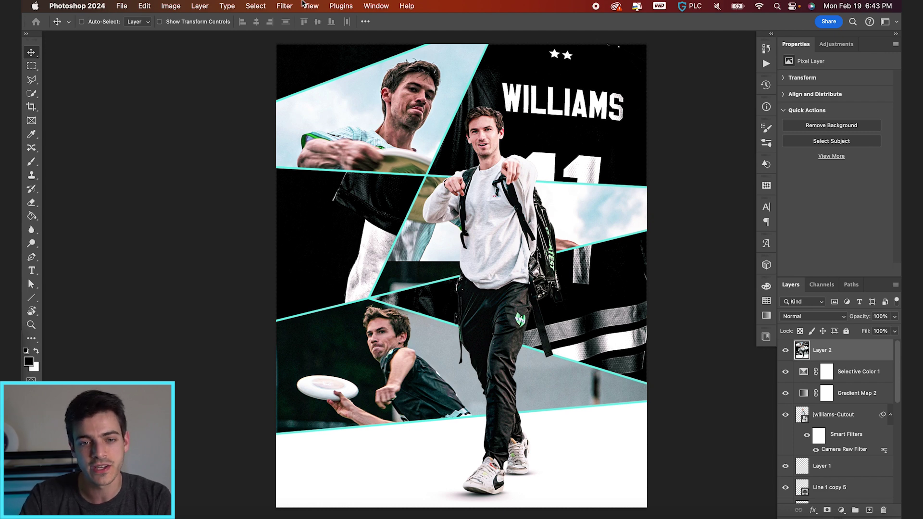
click(279, 5)
click(307, 35)
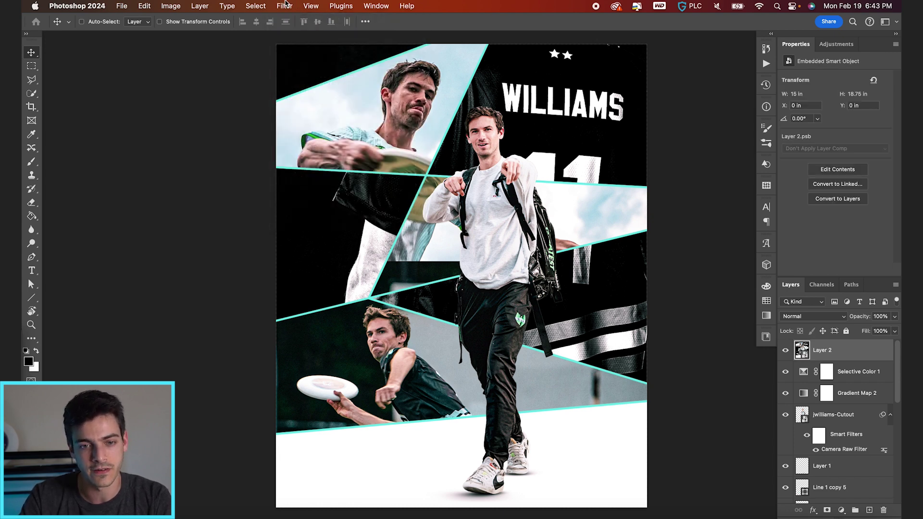
- In the Camera Raw Filter on the merged layer, set Exposure +0.20, Contrast +13 and Highlights -57, and raise the Shadows
click(285, 5)
click(308, 85)
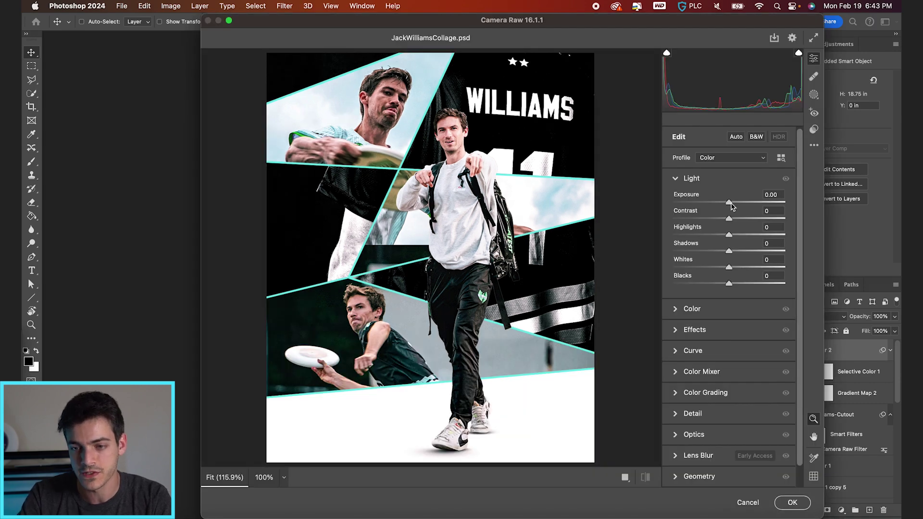
mouse_move(729, 203)
mouse_down()
mouse_move(747, 219)
mouse_move(736, 219)
mouse_up()
drag(728, 234, 697, 235)
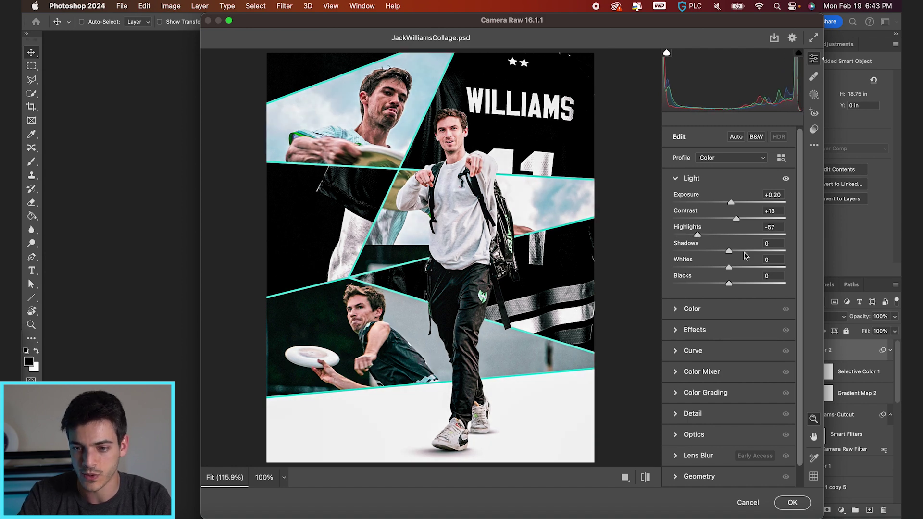
drag(729, 252, 759, 252)
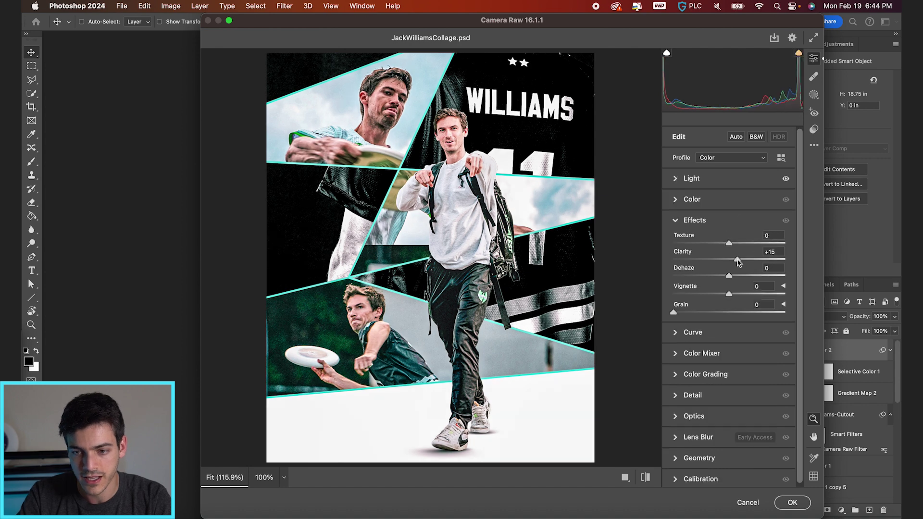
- Set the Camera Raw effects to Texture +4, Clarity +10, Dehaze +12 and Vignette -20, and apply the filter
drag(729, 245, 732, 245)
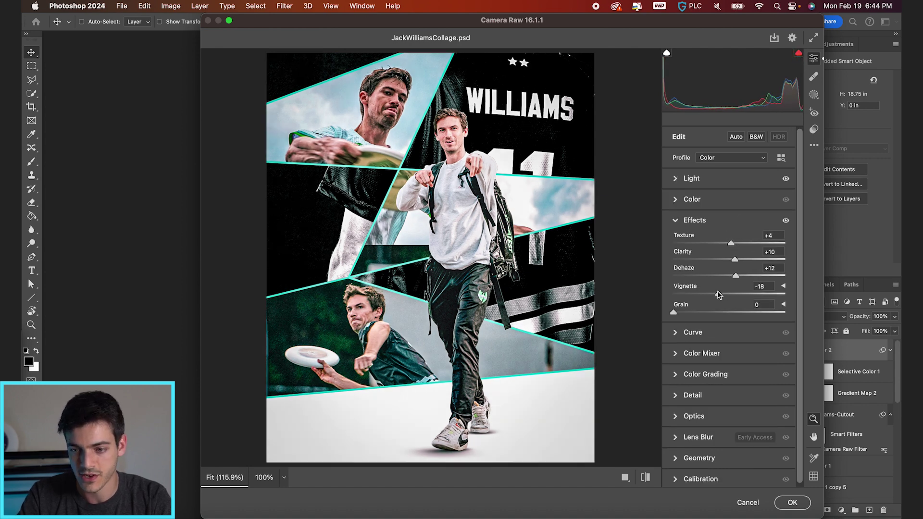
drag(720, 294, 718, 294)
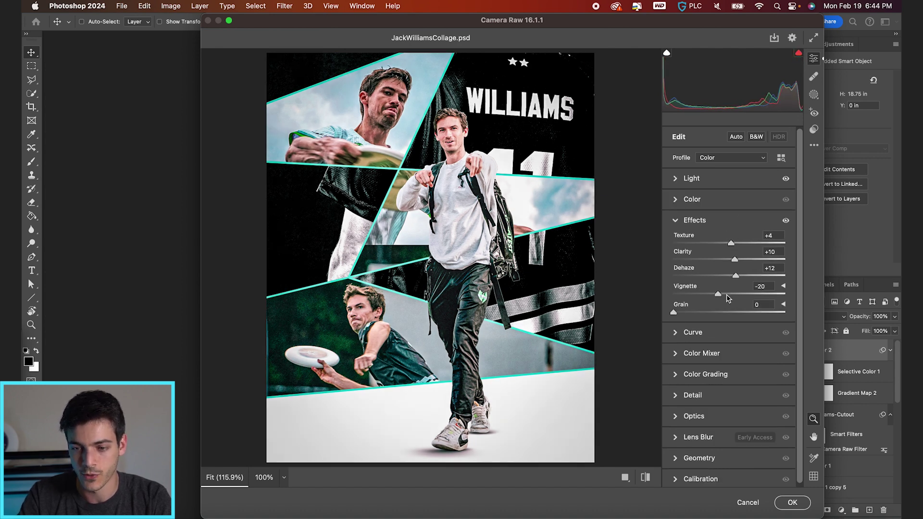
key(Return)
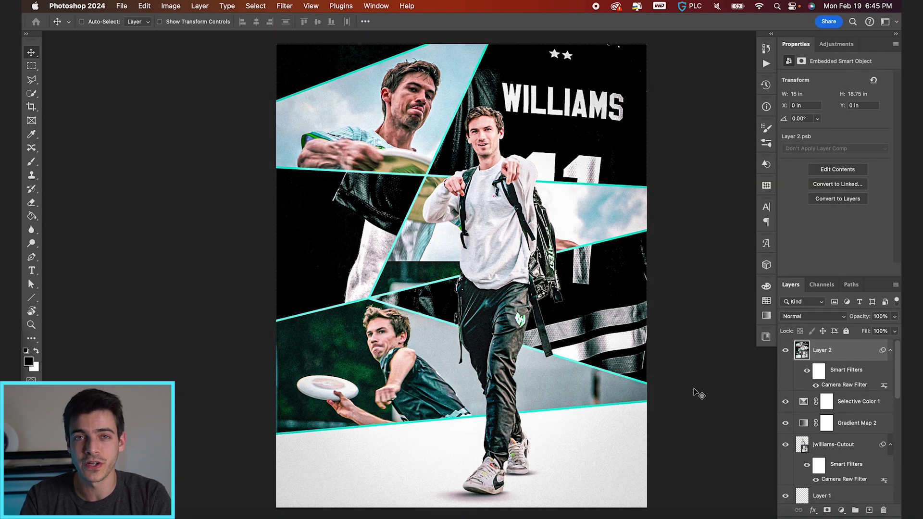
- Duplicate the graded merged layer and open the Wave distortion filter for the copy
key(super+j)
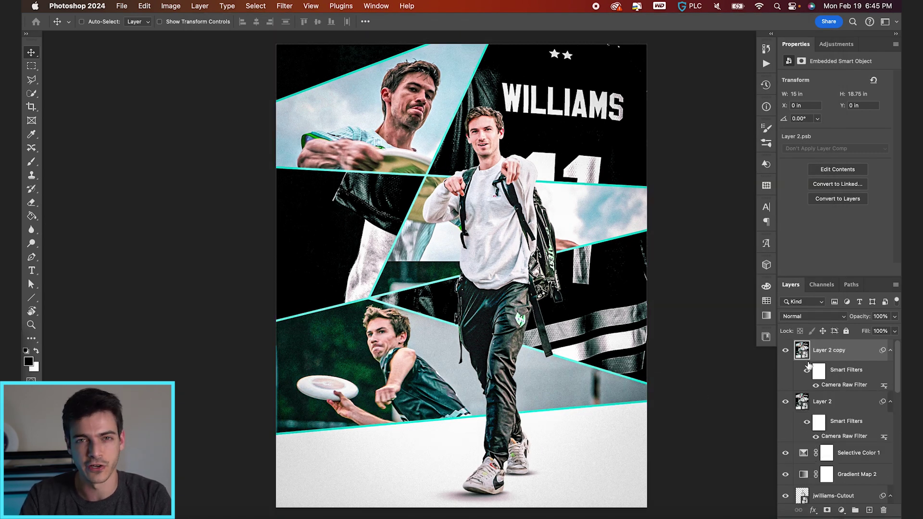
click(283, 6)
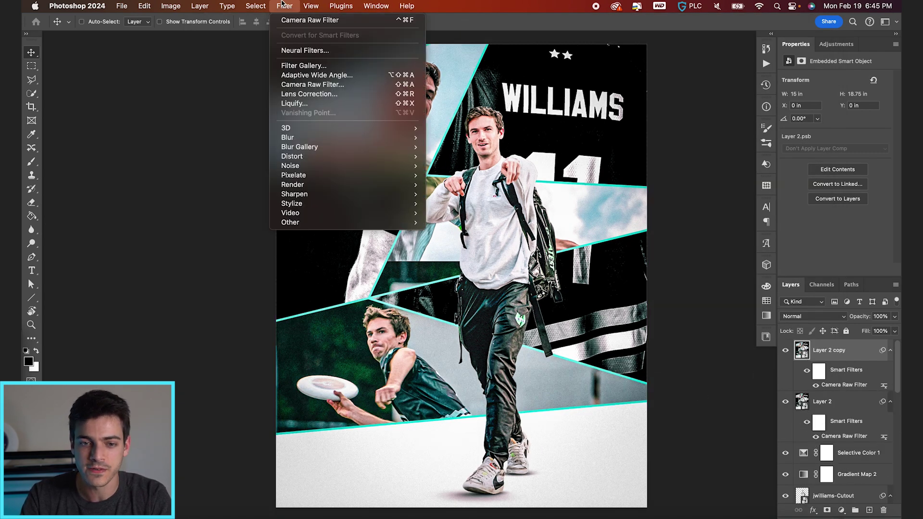
mouse_move(365, 156)
click(488, 224)
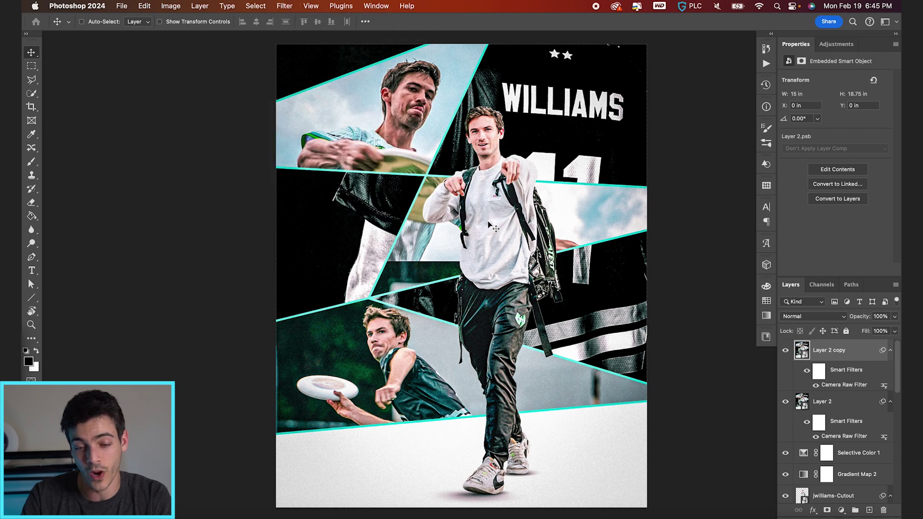
- Apply a Square-type wave to the copy with wavelength 894 to 895 and amplitude 39 to 40
click(599, 128)
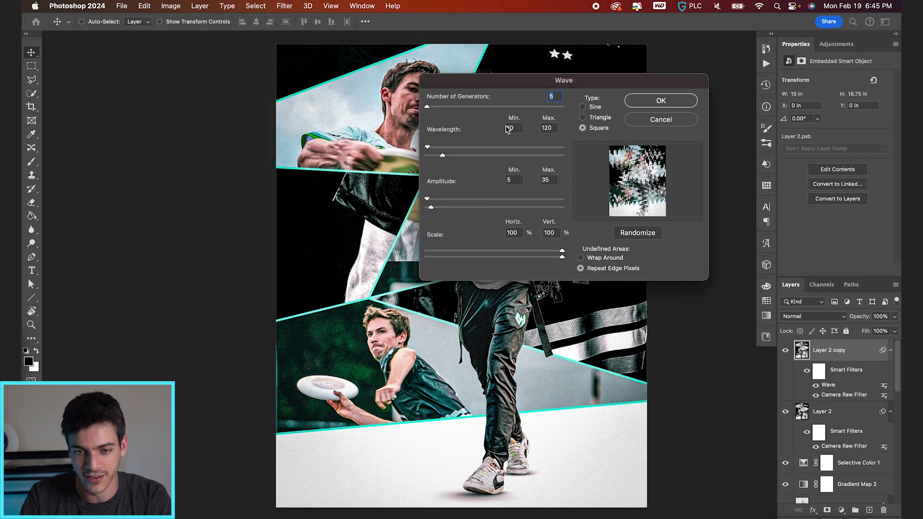
drag(442, 155, 515, 155)
drag(427, 147, 547, 150)
drag(427, 198, 432, 202)
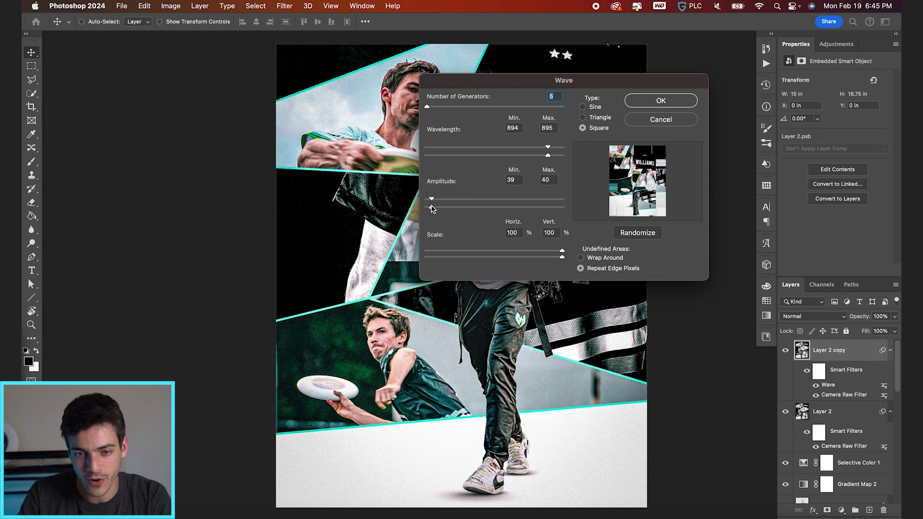
click(661, 101)
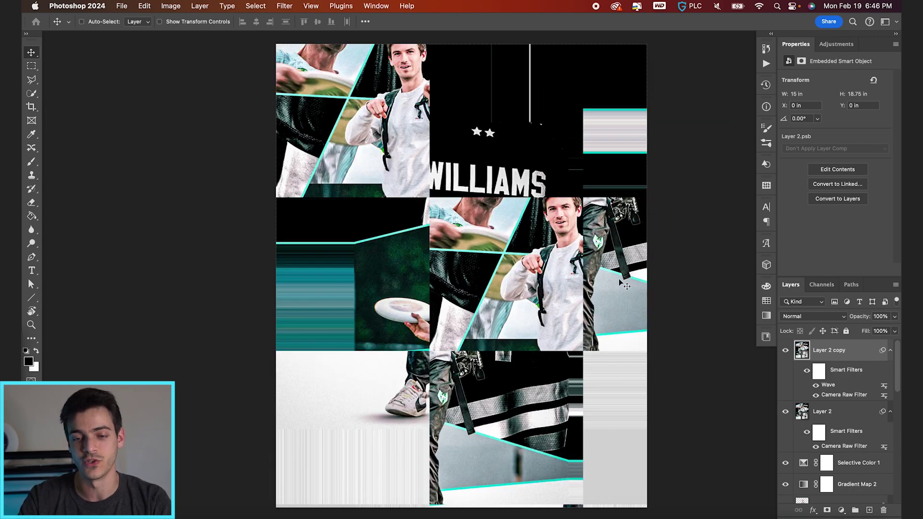
- Shift the Wave-distorted copy horizontally across the canvas to an X position of -9.4 in
drag(654, 291, 428, 304)
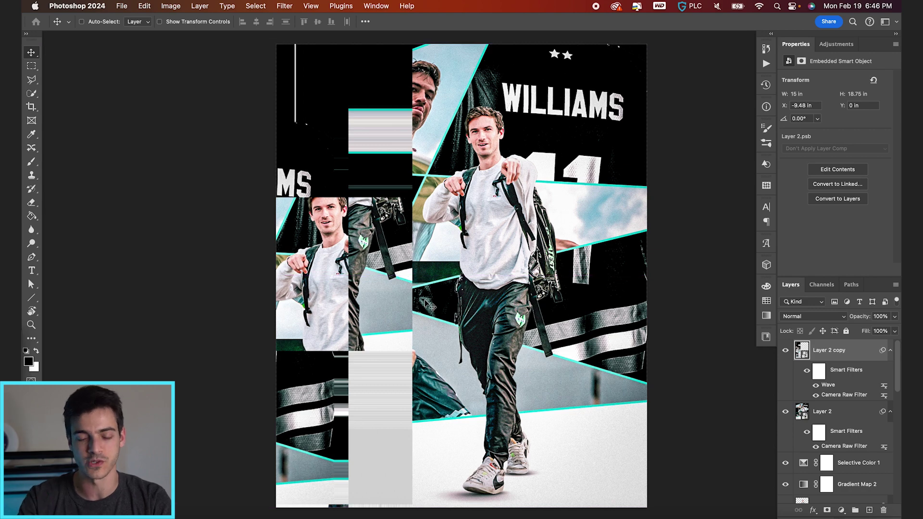
key(super+')
drag(414, 273, 417, 274)
key(super+')
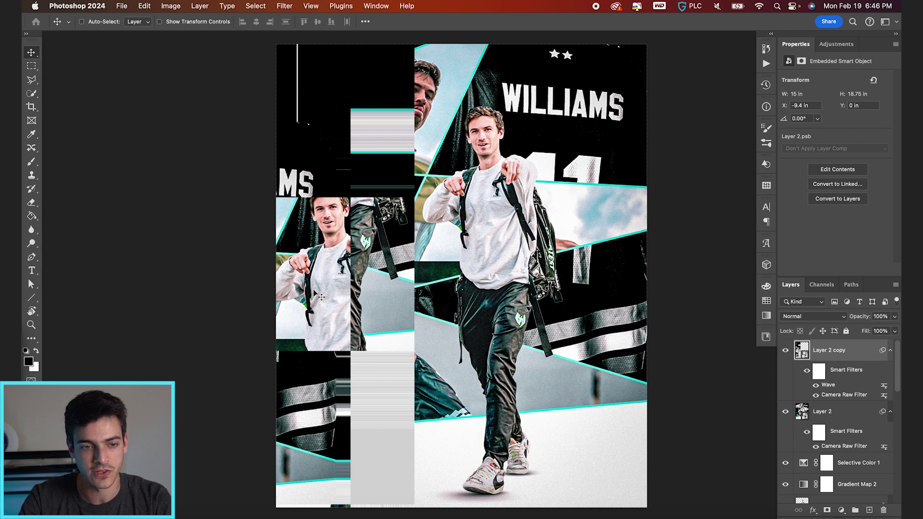
- Select the narrow full-height strip along the collage's left edge and mask the Wave-distorted copy to that selection
key(m)
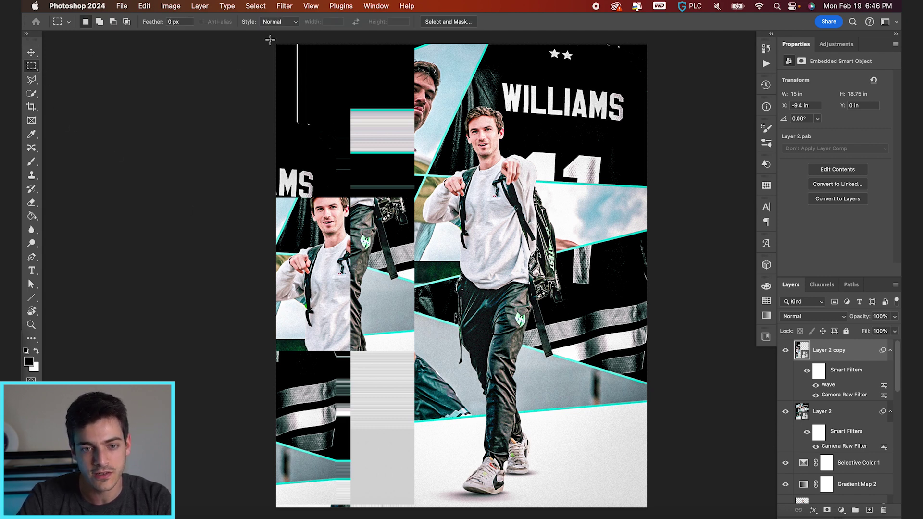
drag(268, 38, 351, 453)
scroll(318, 290, up, 3)
scroll(318, 289, up, 4)
scroll(318, 290, down, 2)
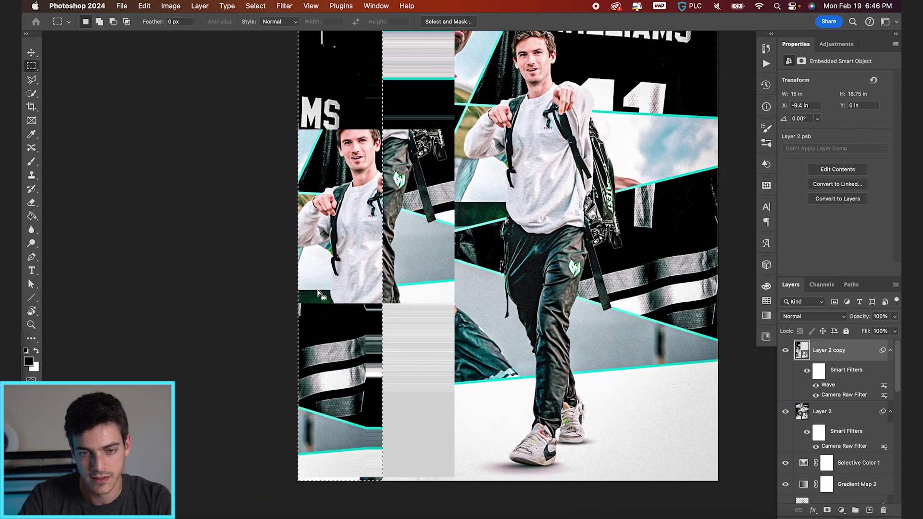
click(827, 510)
key(v)
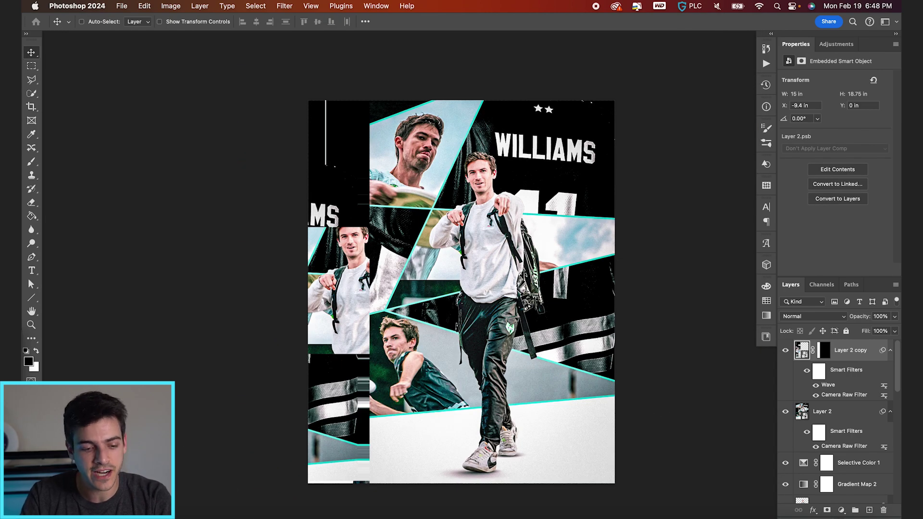
- Place the sean-sinclair unsplash gradient image above the collage and scale it to about 28.7 × 19.1 in, covering the canvas
key(super+Tab)
drag(434, 163, 430, 345)
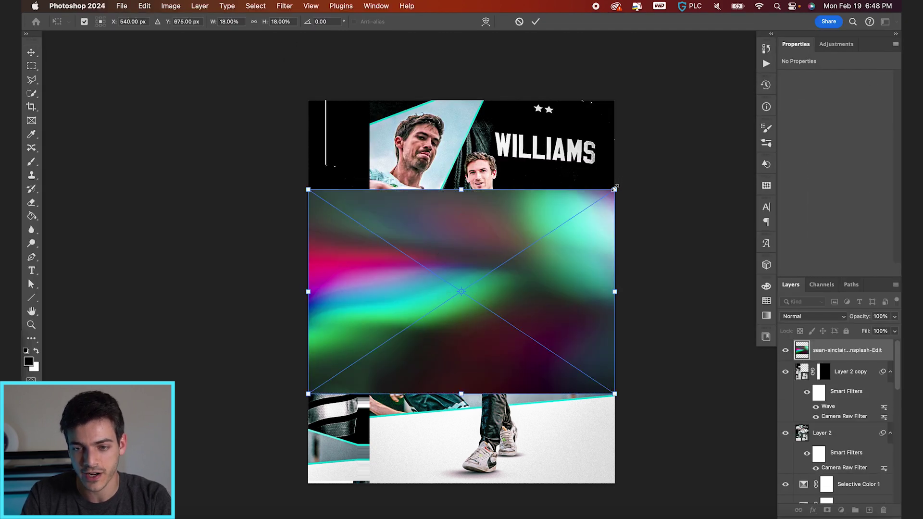
drag(614, 188, 766, 112)
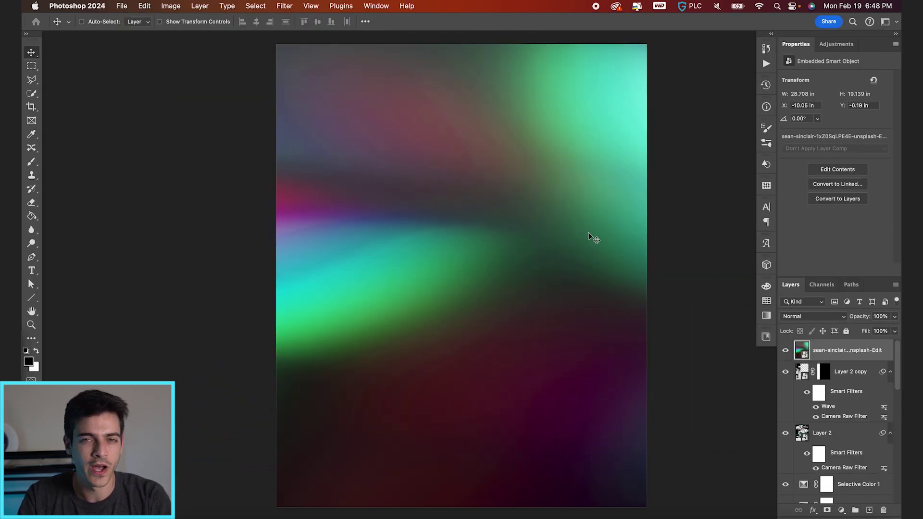
- Blend the gradient image with Screen at 80% opacity and shift it horizontally to X -9.77 in
click(831, 315)
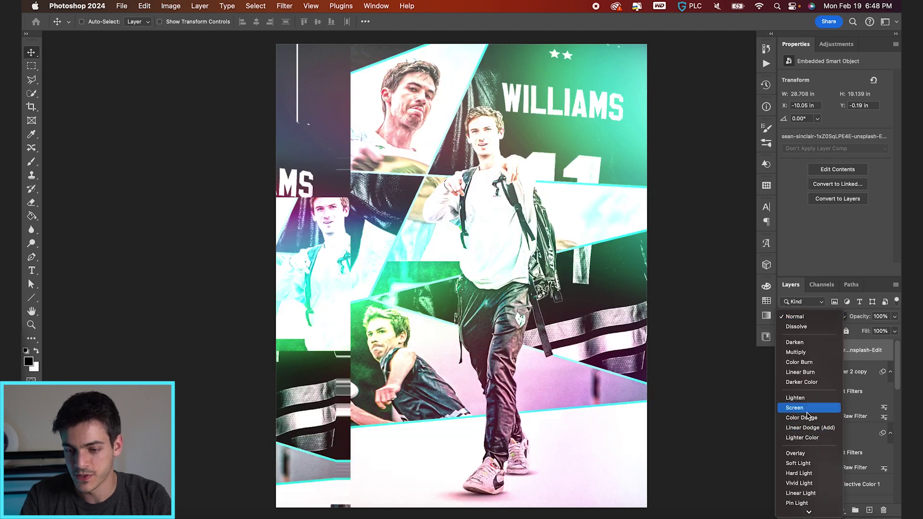
click(807, 411)
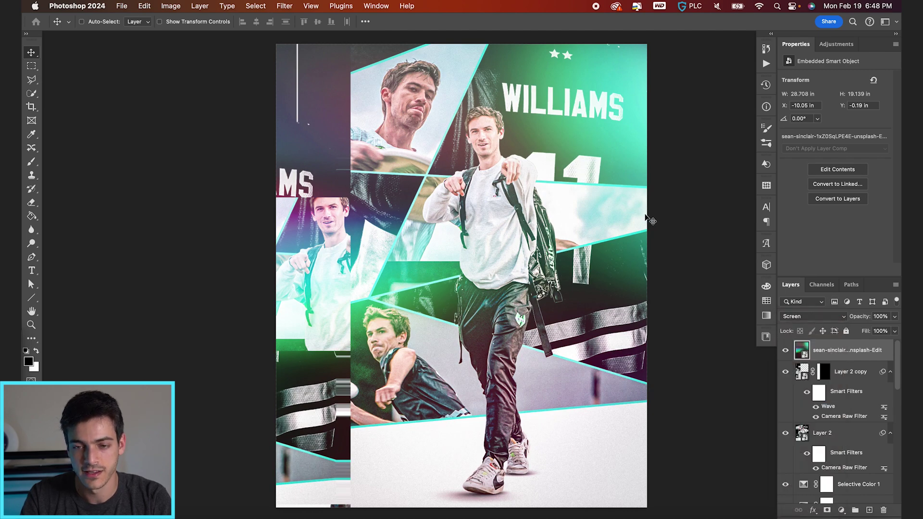
drag(646, 220, 644, 195)
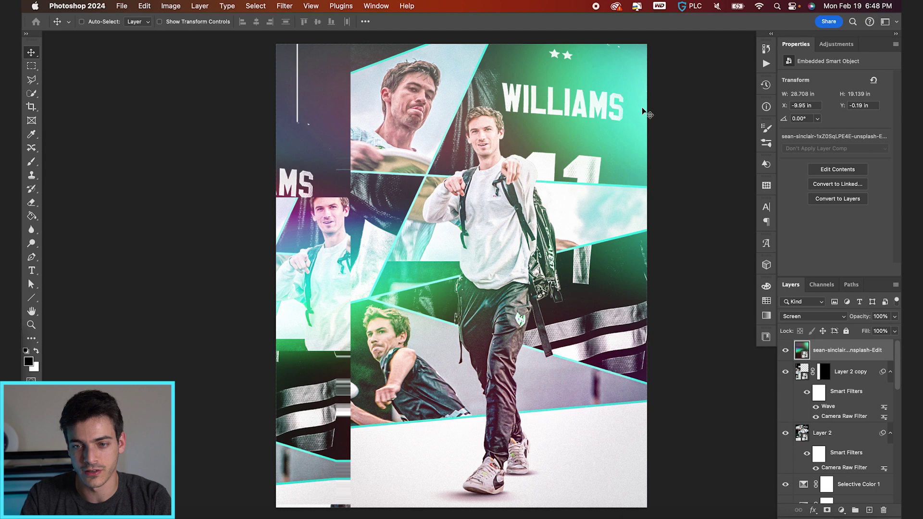
drag(618, 131, 624, 130)
drag(859, 317, 850, 318)
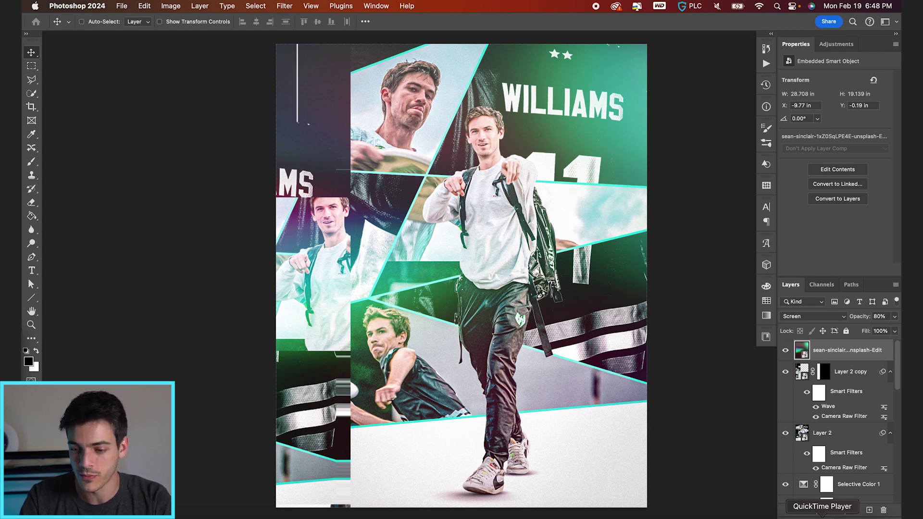
- Add a layer mask to the gradient image and reshape the soft 100 px brush tip from flattened to round
click(826, 510)
key(b)
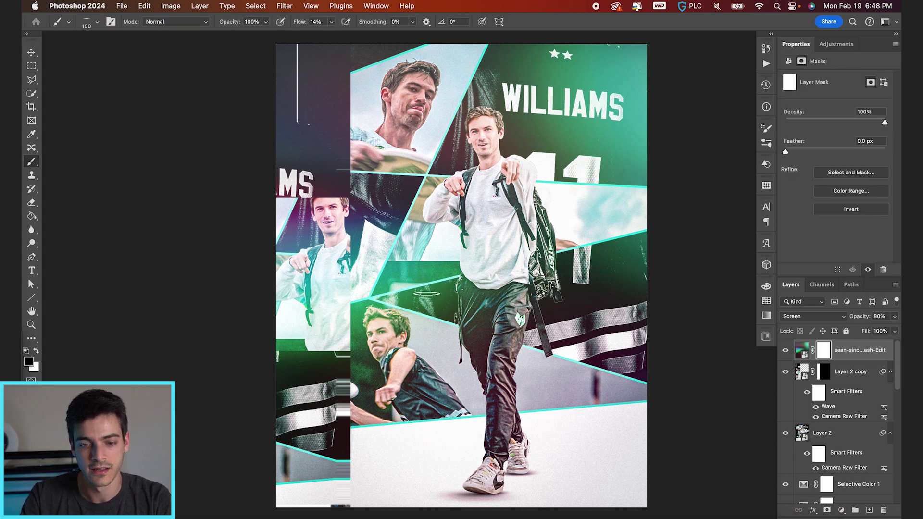
click(97, 22)
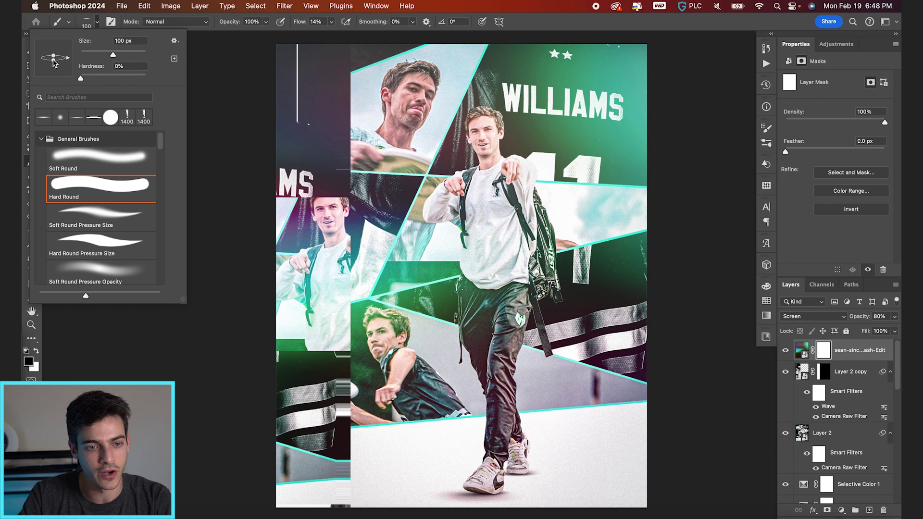
drag(54, 62, 53, 70)
click(97, 23)
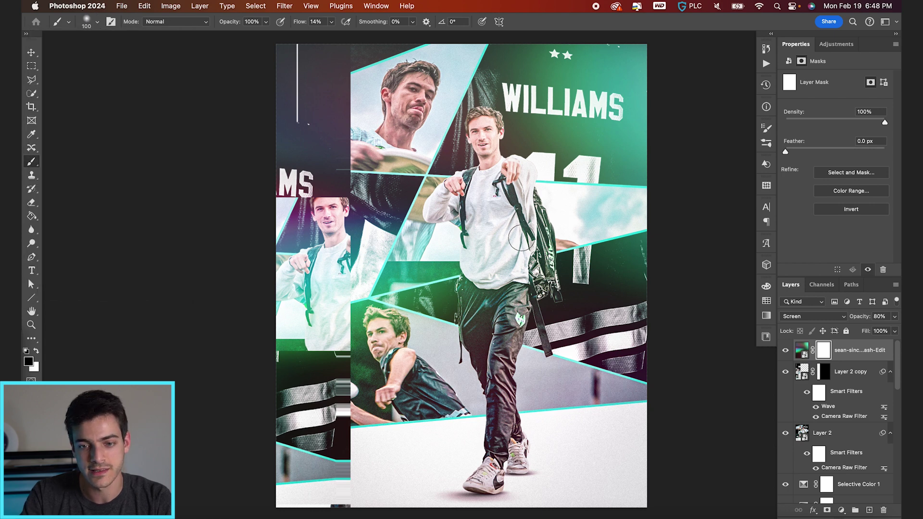
- With an enlarged soft black brush at 36% flow, fade the gradient on its mask over the player's faces and central torso
key(])
key(])
key(])
key(])
key(])
key(])
key(])
key(])
key(])
key(])
key(])
key(])
key(])
drag(297, 23, 309, 26)
key([)
click(485, 159)
key([)
click(337, 228)
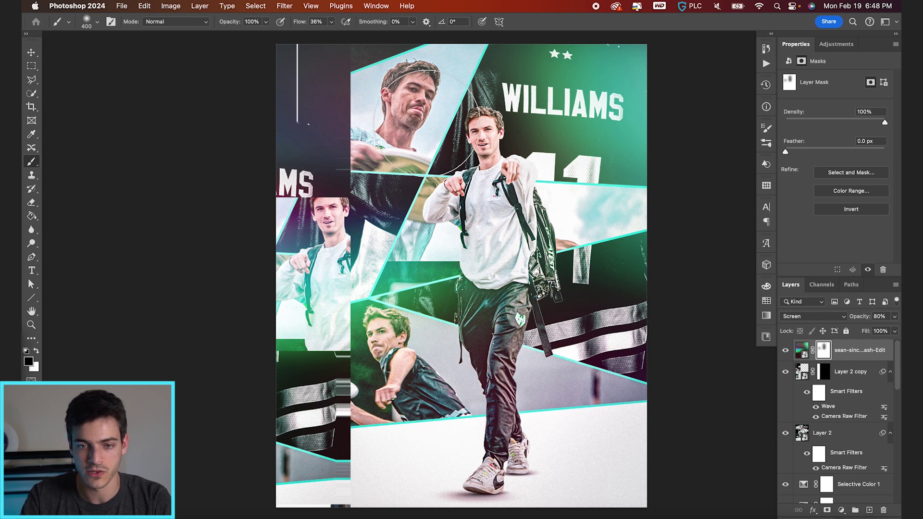
click(417, 99)
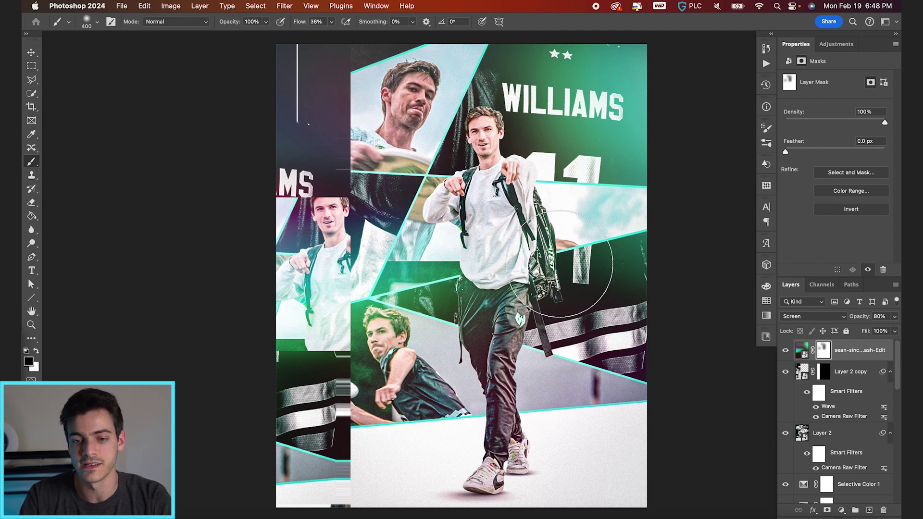
click(515, 303)
key(v)
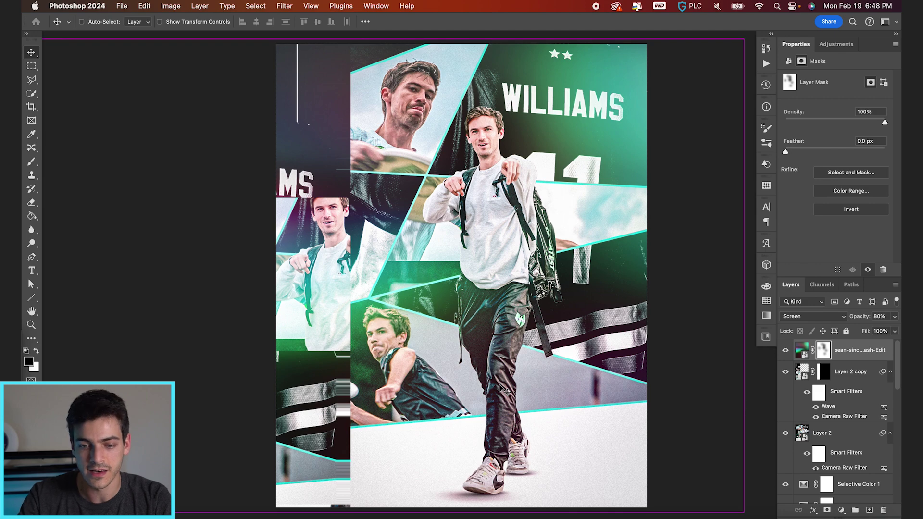
- Switch to Finder and place DustScratches.jpg into the collage as the top layer, covering the whole canvas
key(super+Tab)
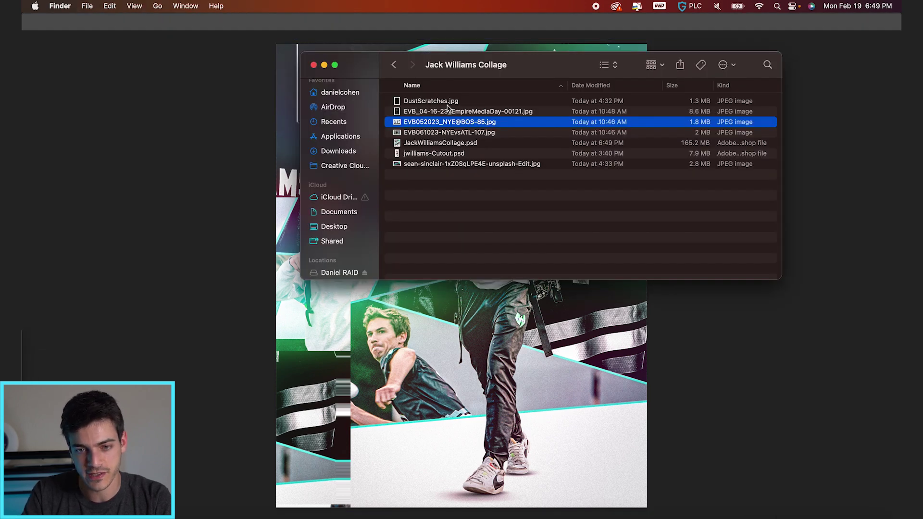
drag(447, 104, 480, 288)
drag(563, 135, 556, 290)
key(Return)
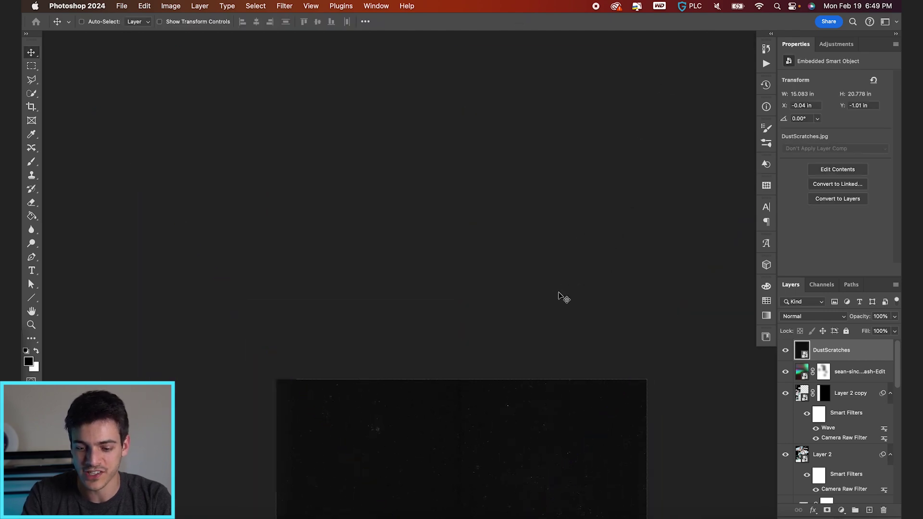
key(super+0)
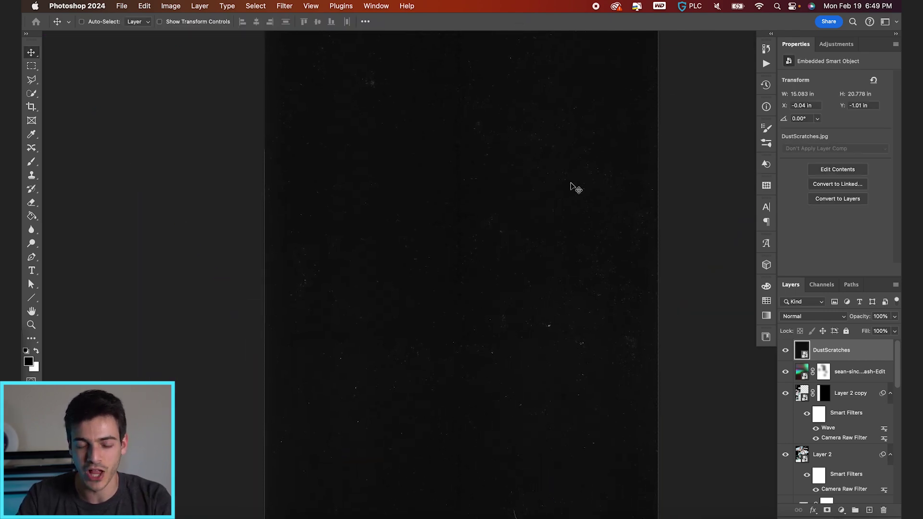
scroll(572, 187, up, 6)
key(super+0)
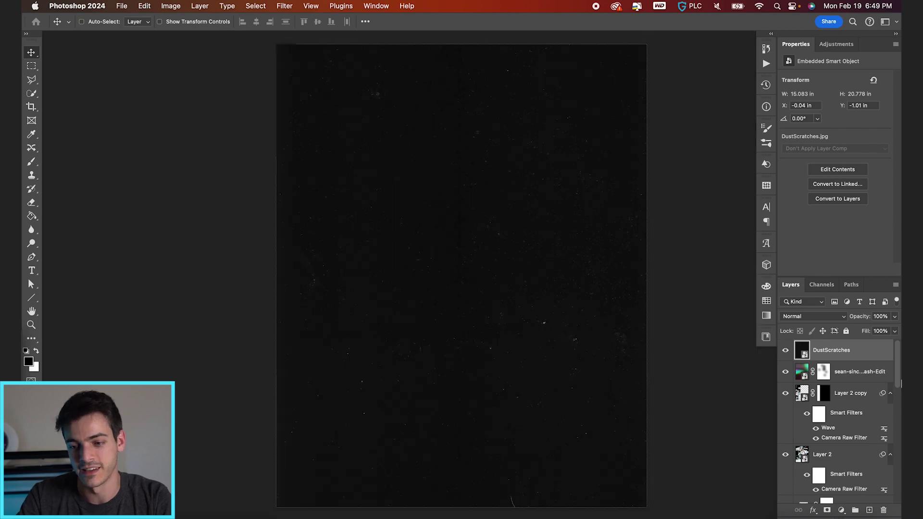
- Set the DustScratches layer's blend mode to Screen and inspect the dust texture up close
click(812, 316)
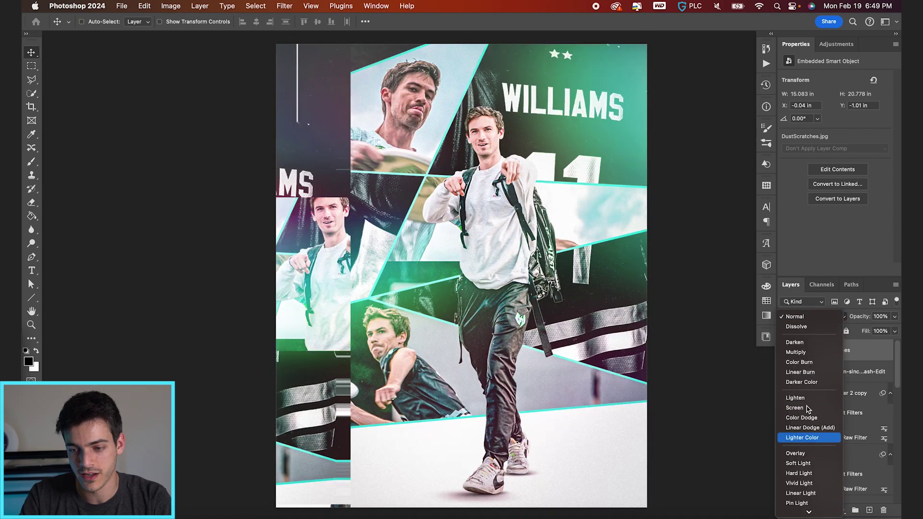
click(807, 409)
scroll(619, 267, up, 5)
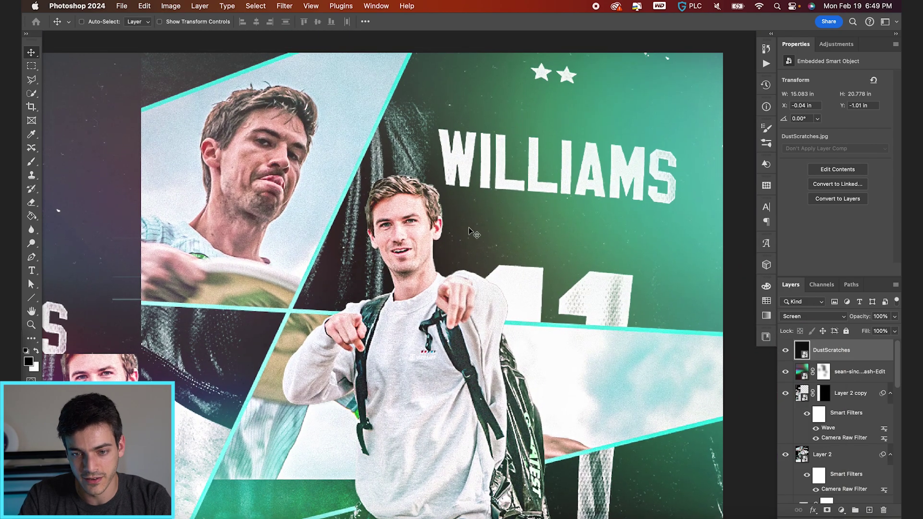
key(super+plus)
key(super+minus)
scroll(383, 219, left, 5)
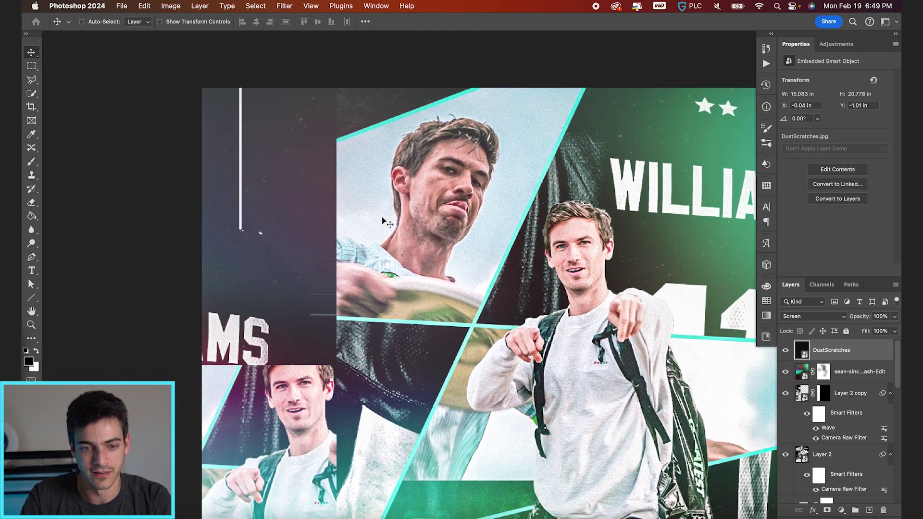
key(super+0)
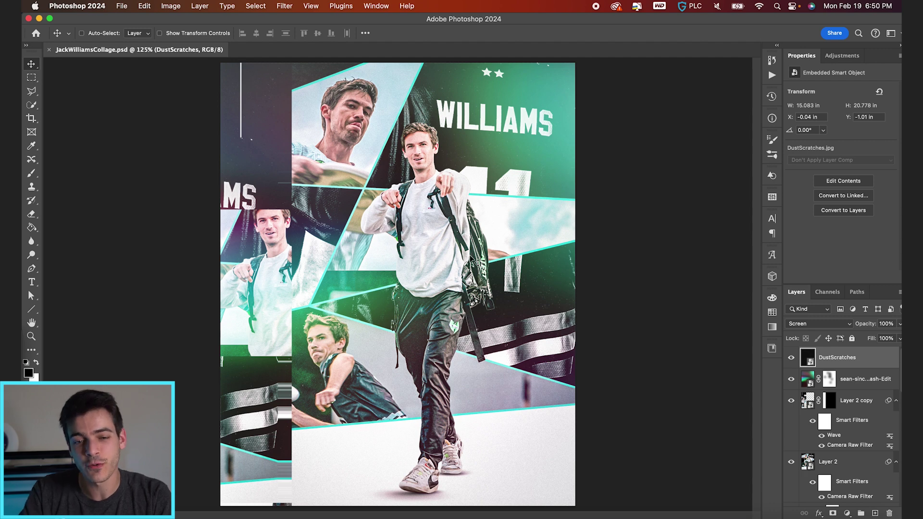
- Add a Selective Color adjustment on top and set Reds to Cyan -42, Magenta +2 and Yellow +11
click(846, 513)
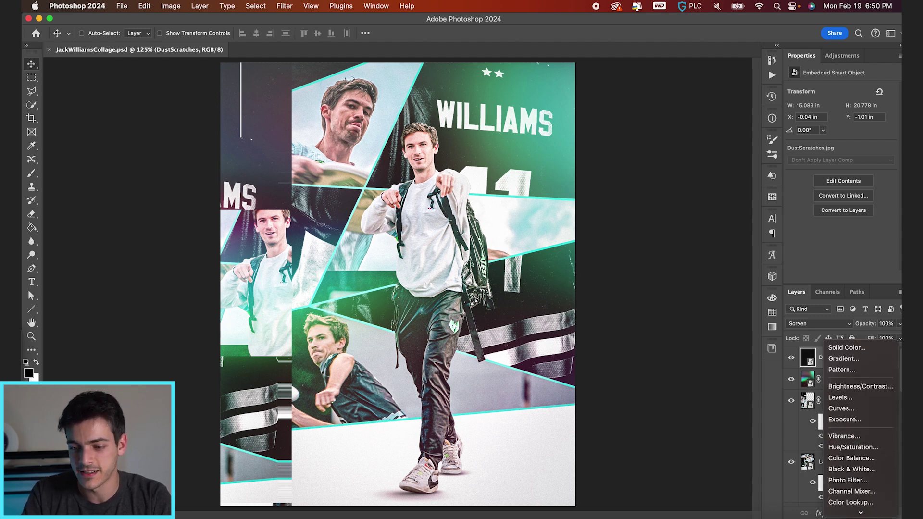
click(844, 506)
click(807, 358)
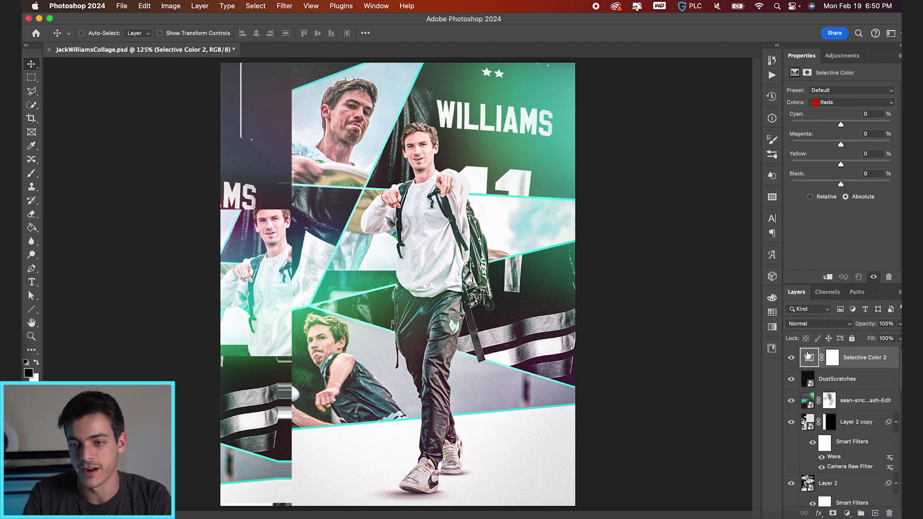
click(807, 124)
drag(822, 125, 820, 125)
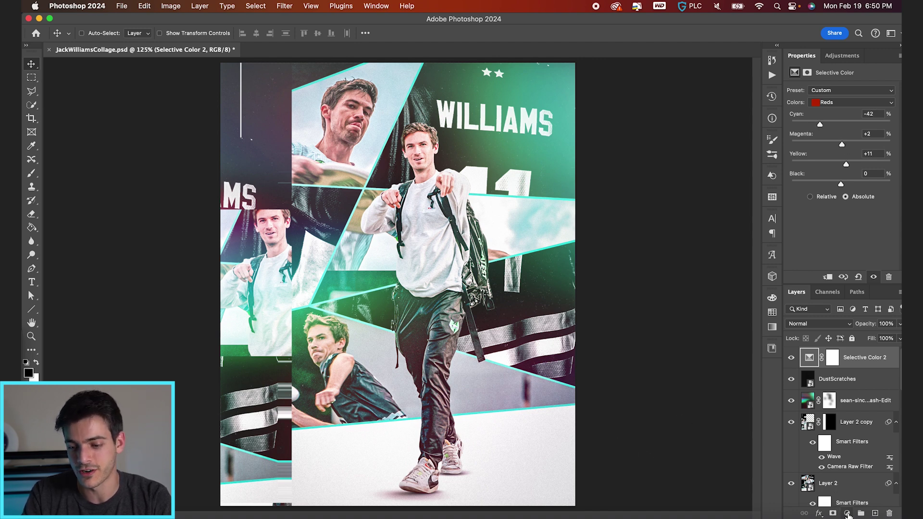
- Add a Color Lookup adjustment above the Selective Color layer and load the 3Strip.look LUT
click(847, 514)
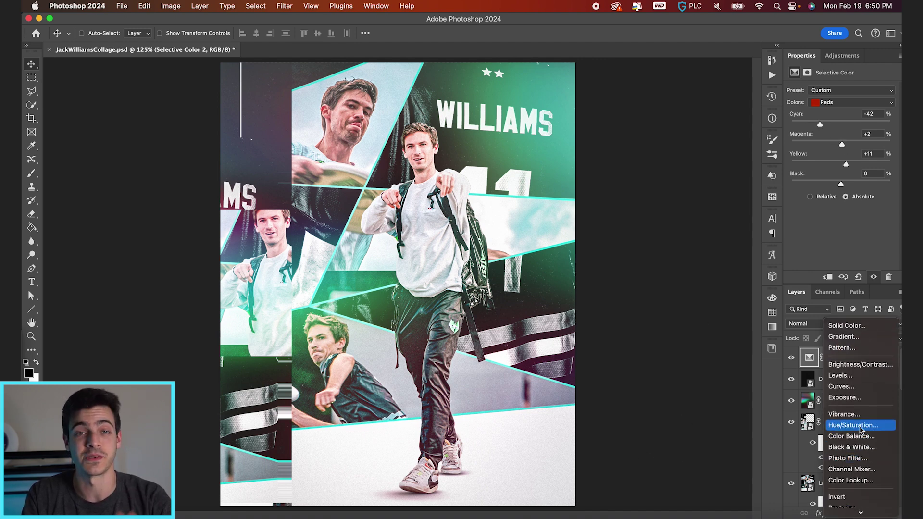
click(853, 480)
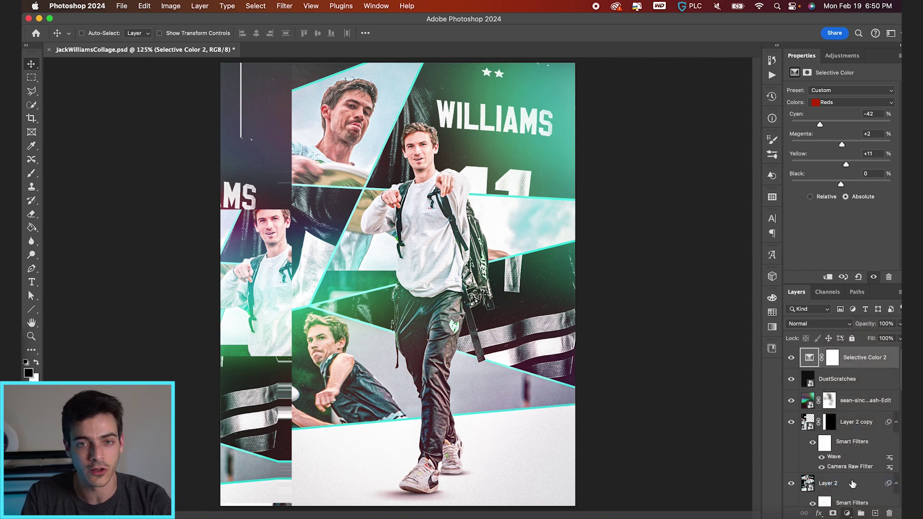
click(860, 90)
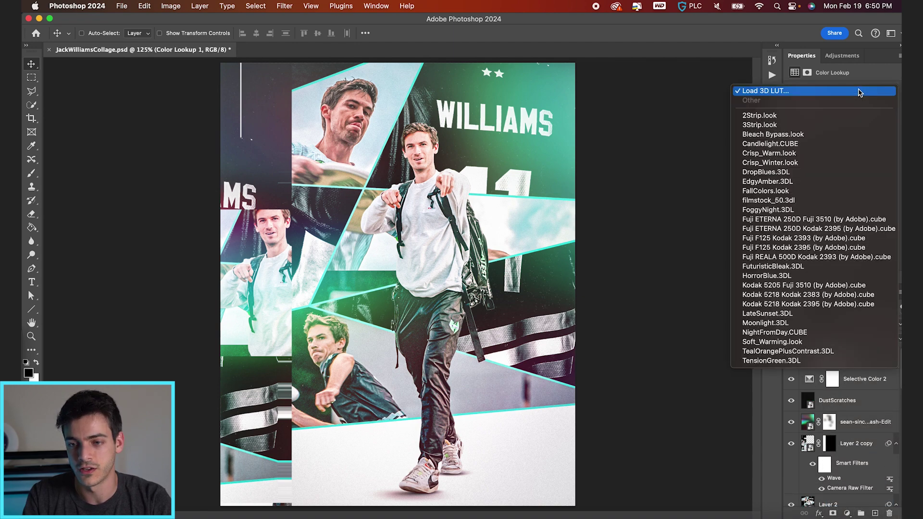
click(841, 126)
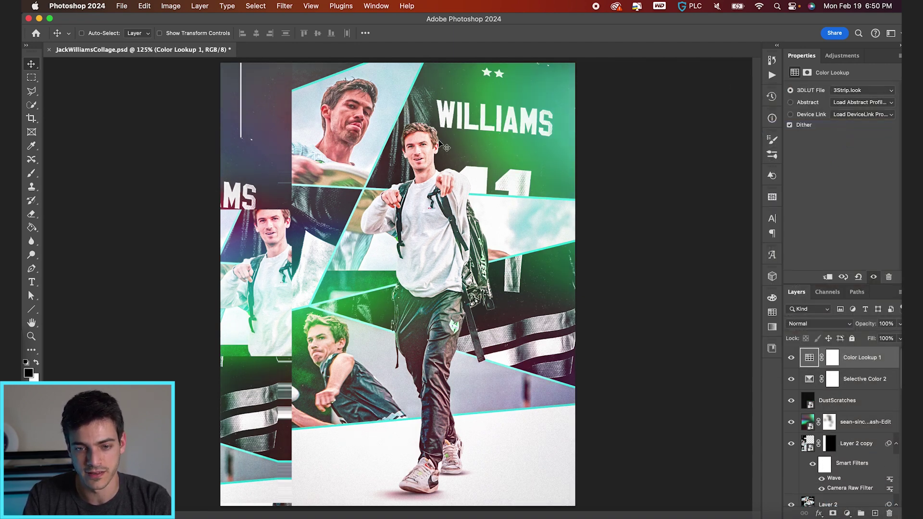
- Try the Fuji ETERNA 250D Kodak 2395 LUT in the Color Lookup, then switch to a Fuji F125 Kodak LUT
scroll(408, 194, down, 1)
click(859, 91)
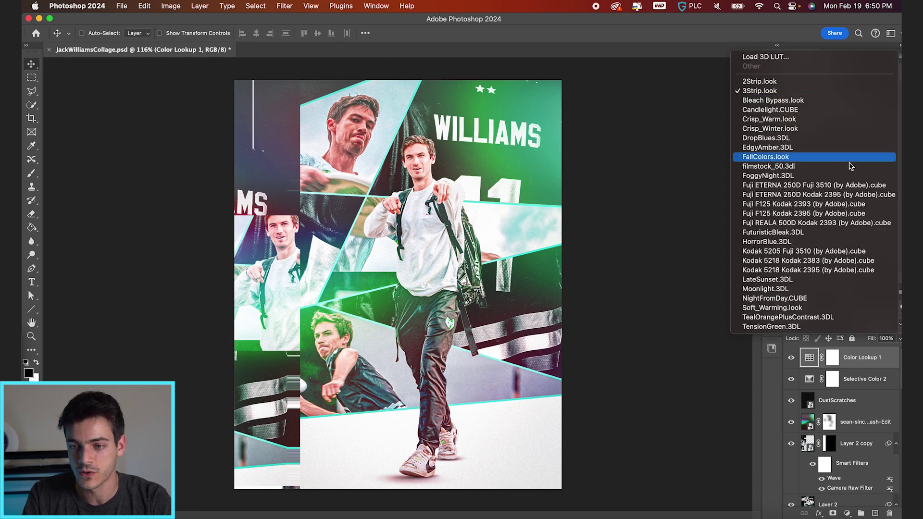
click(828, 194)
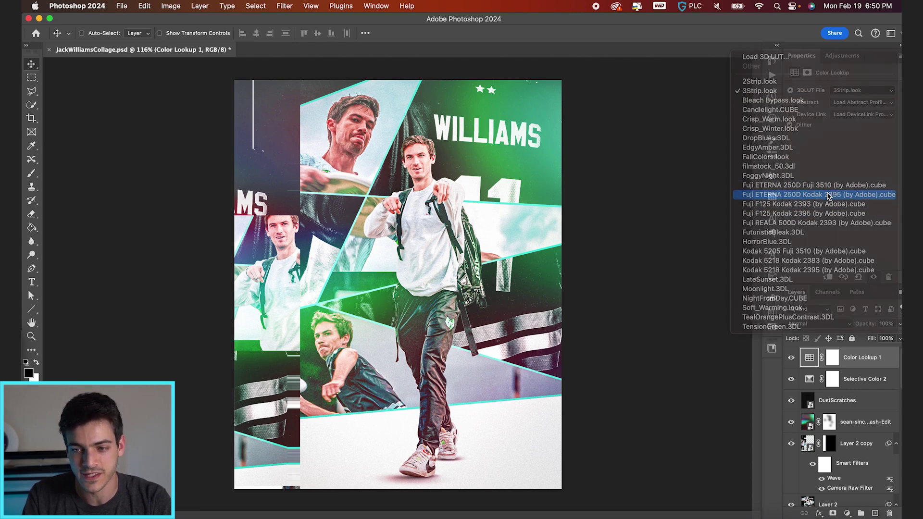
click(863, 90)
click(861, 112)
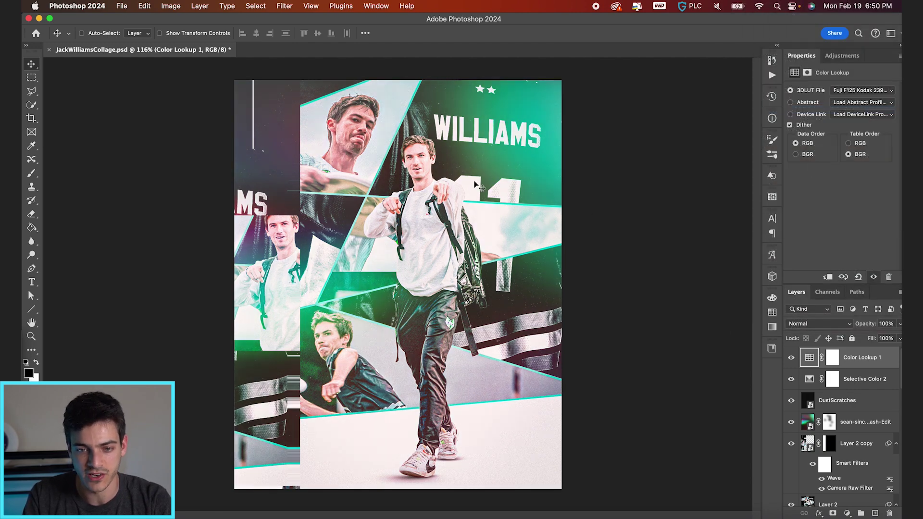
- Place the Layer 2 copy glitch strip in its own group and add a layer mask to that group
scroll(477, 153, up, 1)
scroll(477, 153, down, 1)
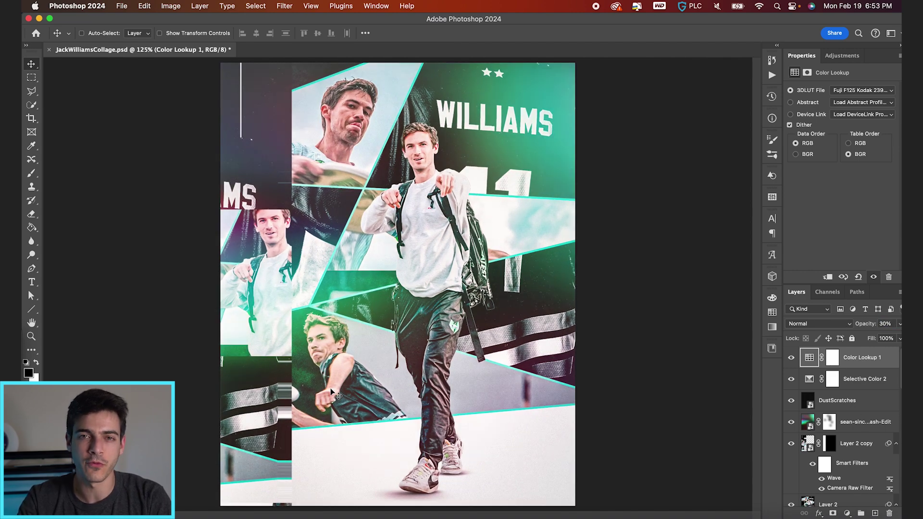
scroll(330, 388, up, 10)
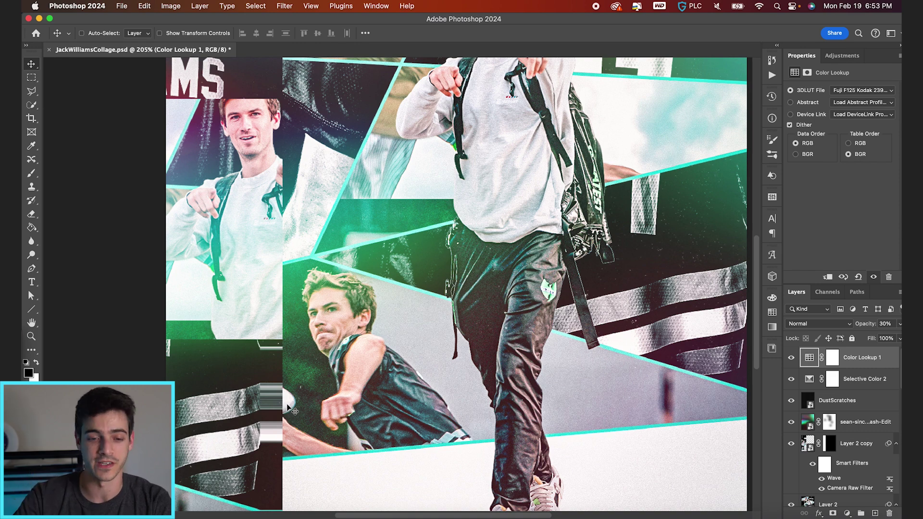
scroll(238, 254, down, 3)
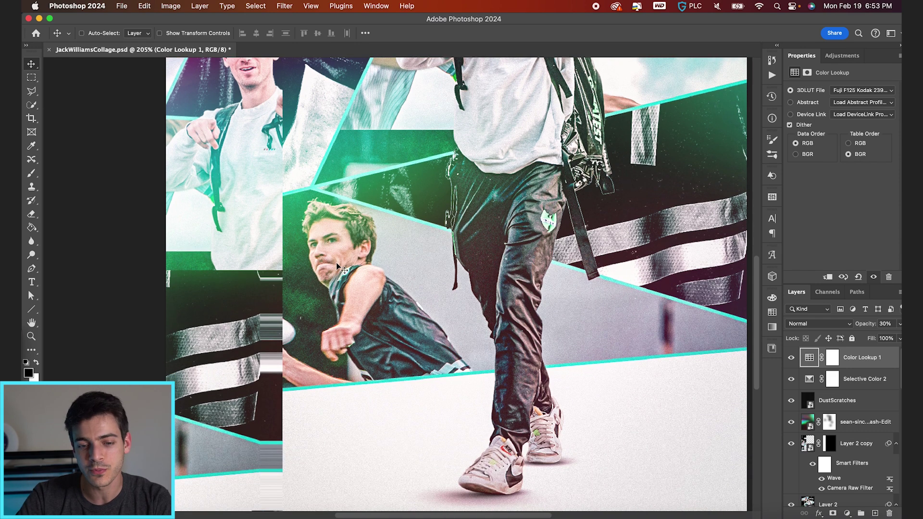
click(808, 445)
click(791, 444)
click(791, 444)
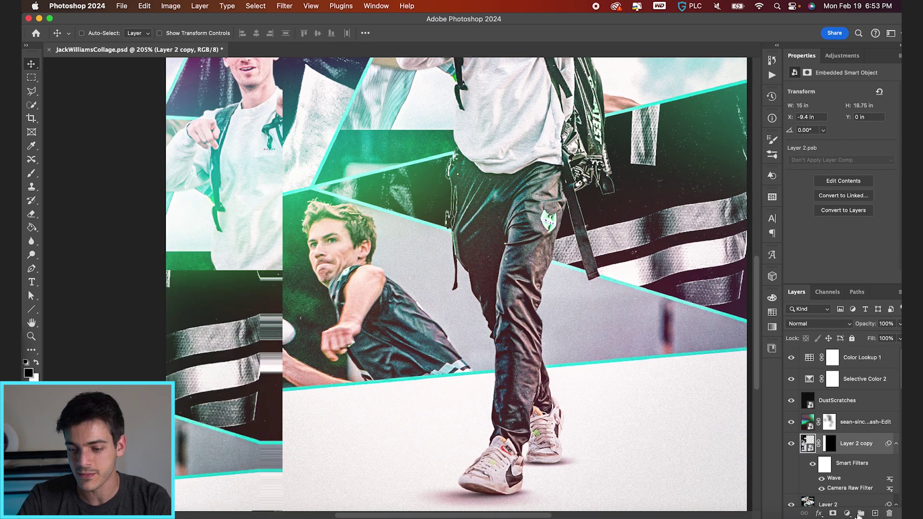
key(super+g)
click(803, 439)
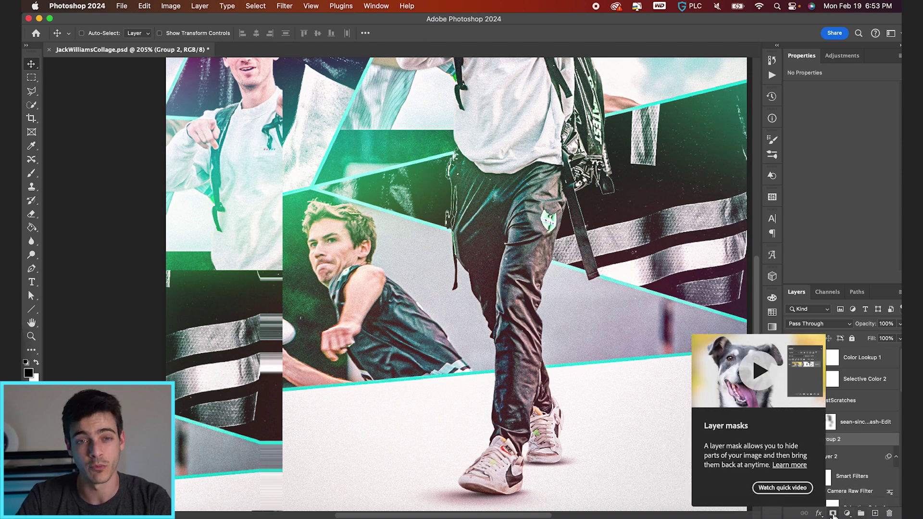
click(833, 513)
- Paint black with a small brush on the Group 2 mask to reveal the frisbee and hand beneath the glitch strip
key(b)
key([)
key([)
key([)
key([)
key([)
key([)
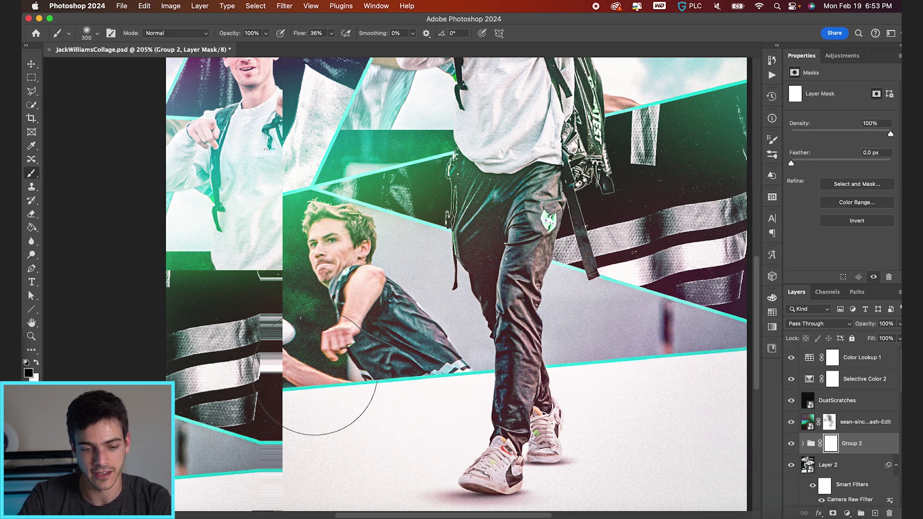
scroll(315, 372, up, 4)
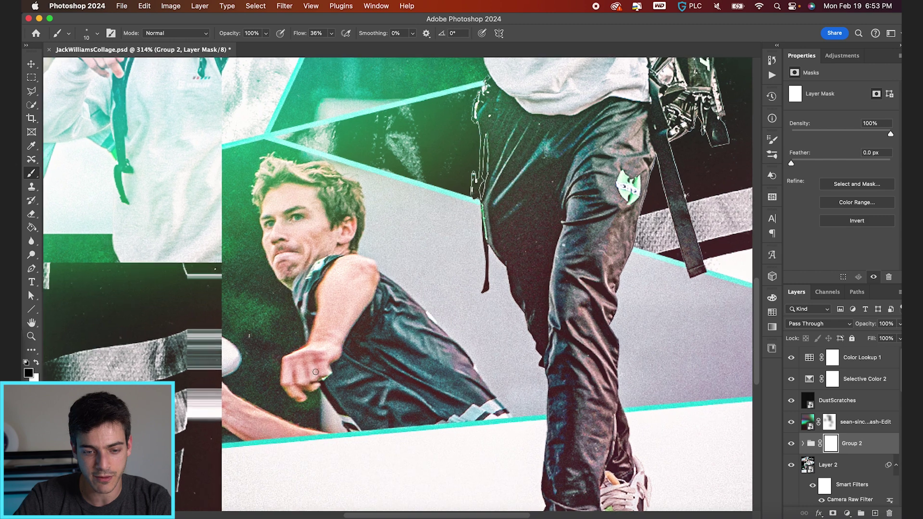
key(])
key(])
key(])
mouse_move(249, 354)
mouse_down()
mouse_move(226, 340)
mouse_move(285, 339)
mouse_move(179, 356)
mouse_move(259, 365)
mouse_move(289, 389)
mouse_move(245, 366)
mouse_move(252, 380)
mouse_move(306, 412)
mouse_move(291, 381)
mouse_move(306, 390)
mouse_move(277, 375)
mouse_move(288, 379)
mouse_move(293, 354)
mouse_move(251, 331)
mouse_up()
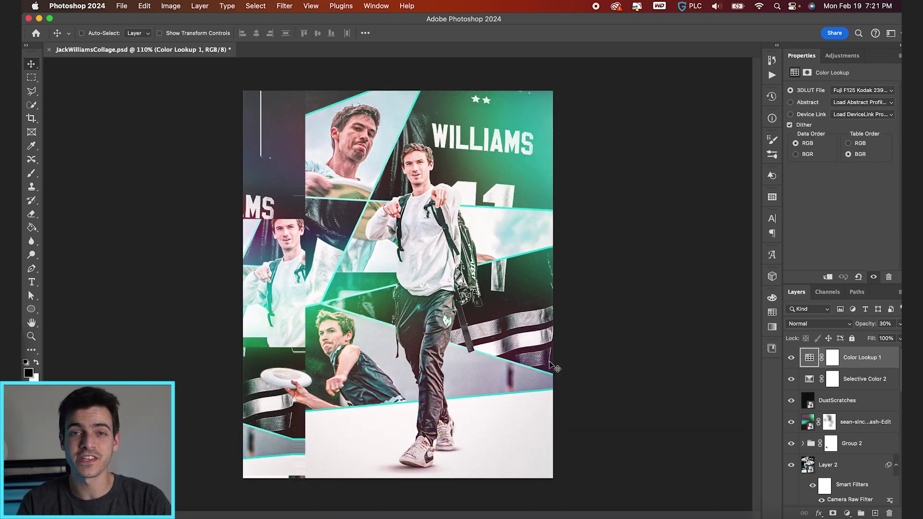
- Examine the collage panels up close for leftover photo edges and masking flaws
scroll(359, 275, up, 5)
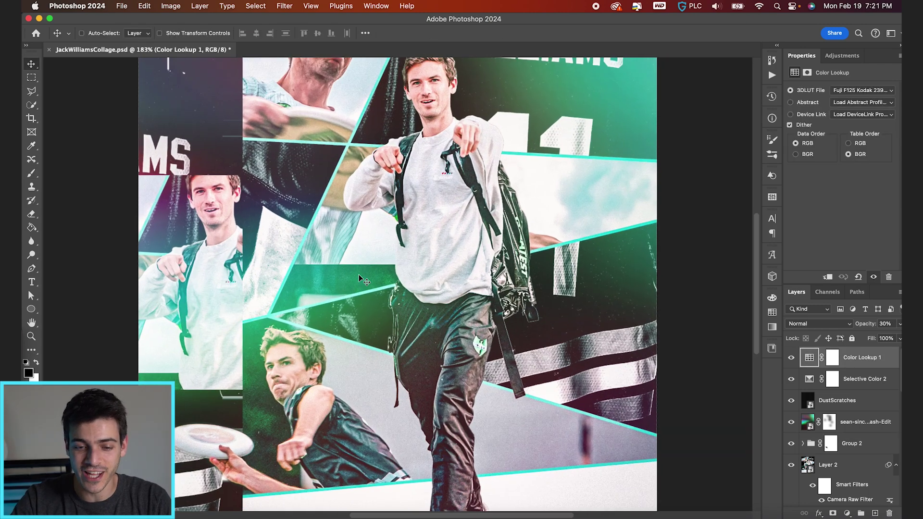
scroll(284, 275, up, 2)
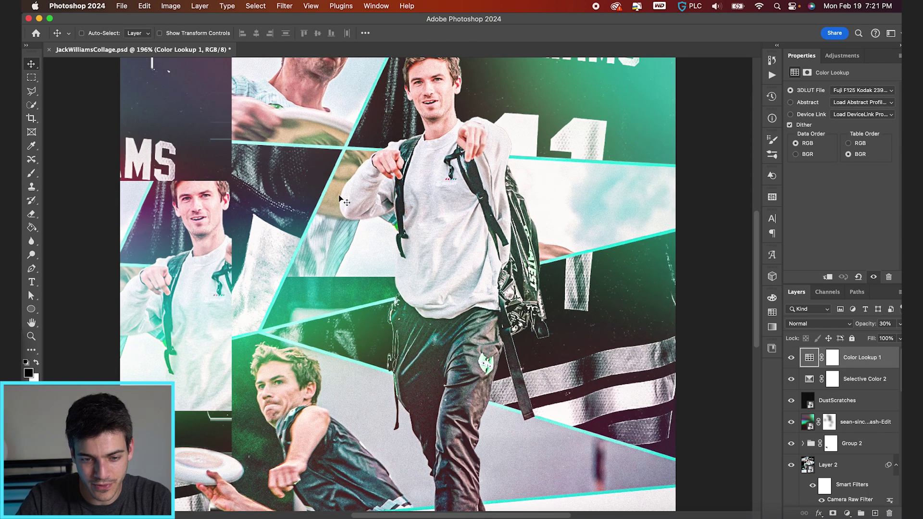
scroll(258, 272, up, 3)
scroll(292, 308, up, 2)
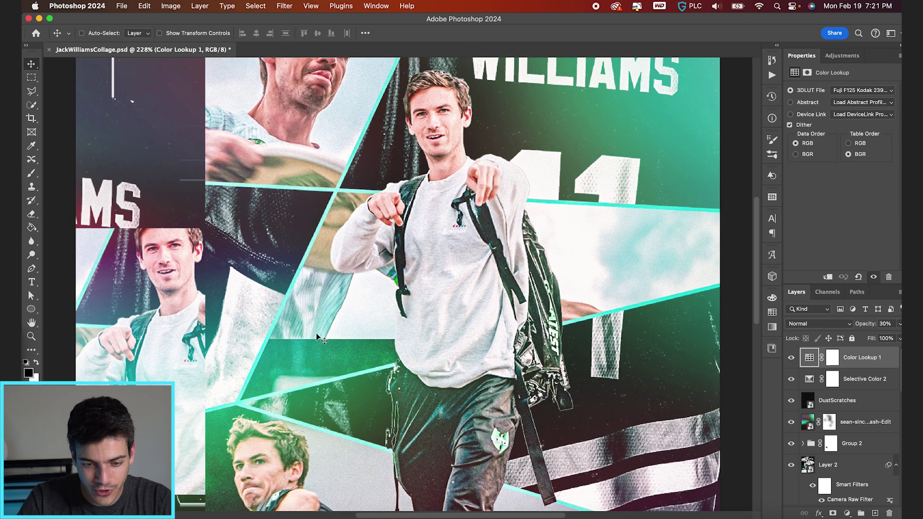
scroll(352, 346, down, 2)
scroll(326, 311, down, 4)
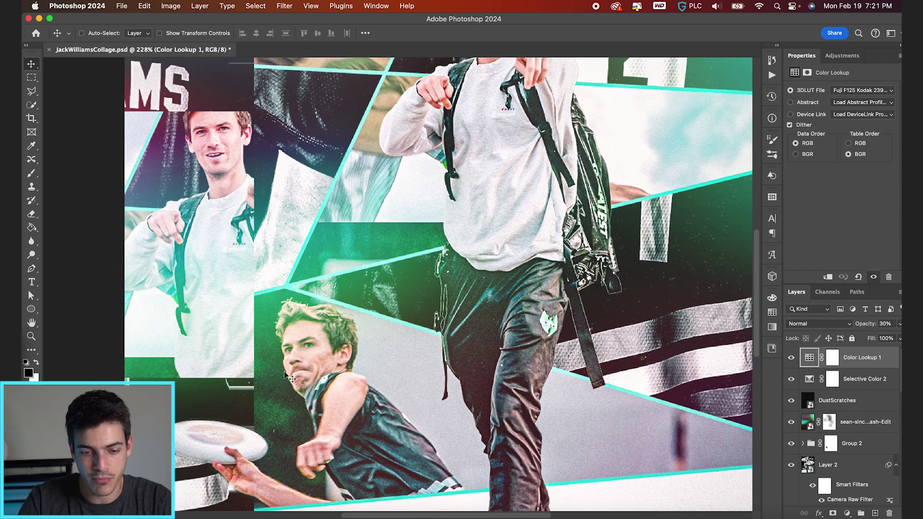
scroll(300, 370, down, 2)
scroll(384, 349, down, 1)
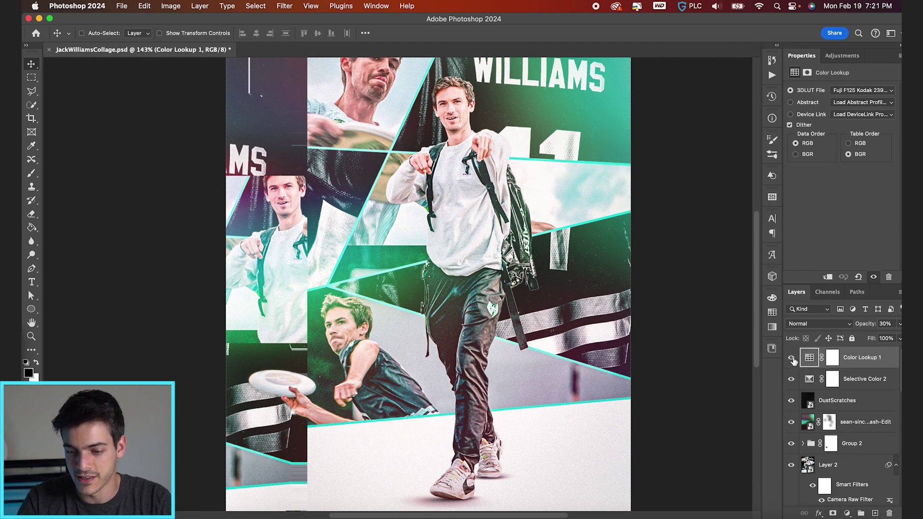
- Hide the layers from Color Lookup 1 down through Layer 2, and find the EVB061023-NYEvsATL-107 photo inside Group 1
drag(792, 360, 790, 465)
scroll(800, 454, down, 3)
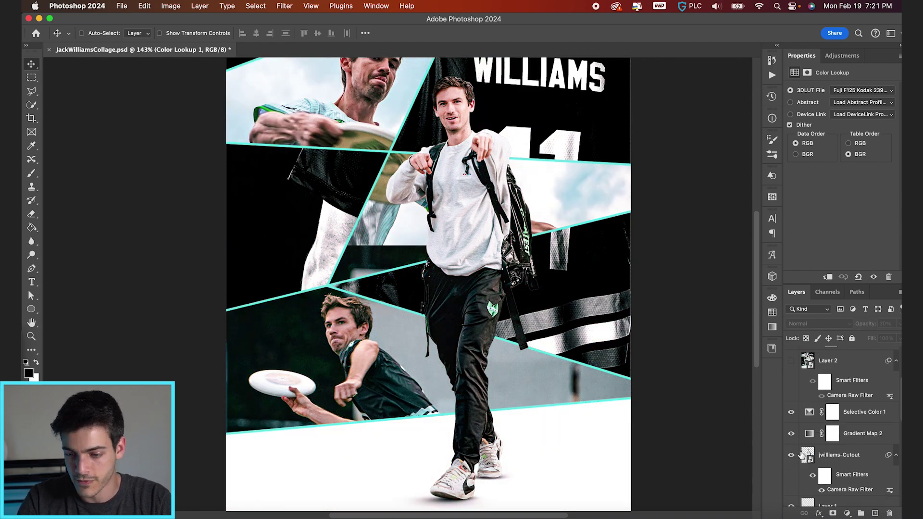
scroll(800, 454, down, 5)
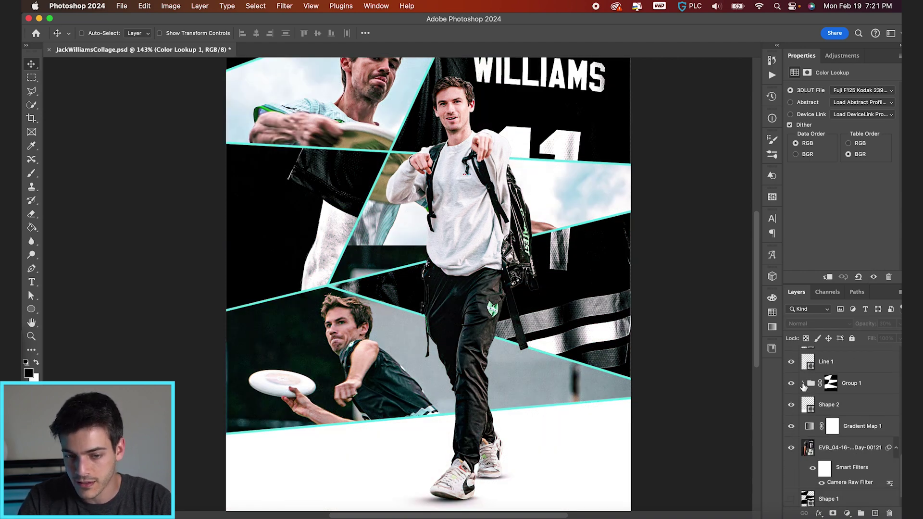
click(803, 384)
click(816, 383)
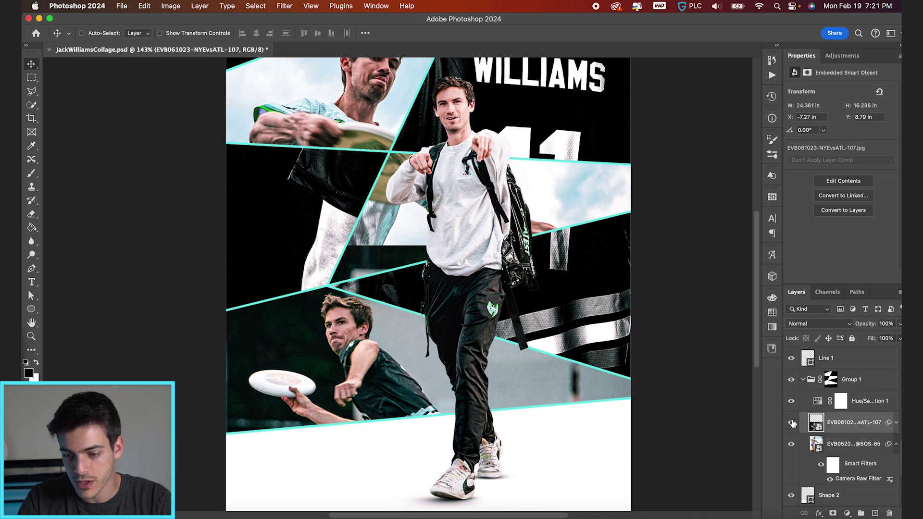
click(792, 423)
click(791, 423)
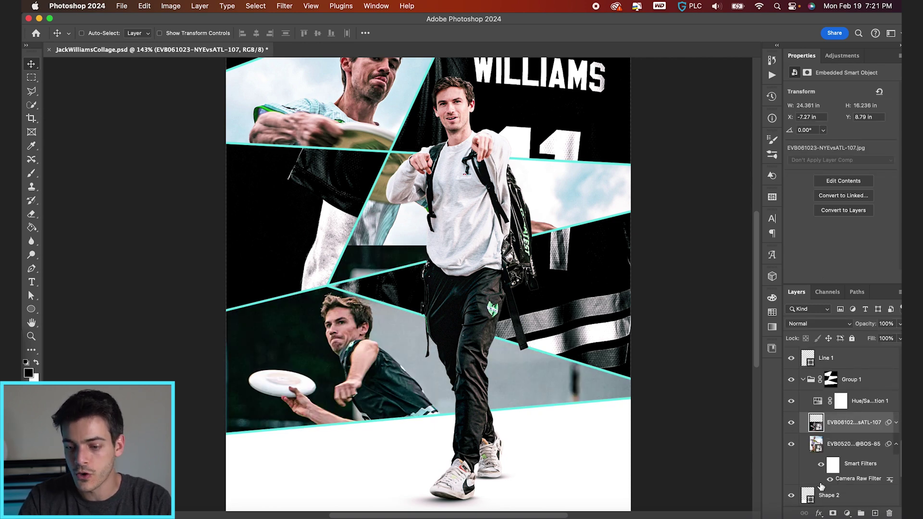
- Mask the EVB061023-NYEvsATL-107 photo and paint out its dark background strip beside the central player's waist
click(833, 513)
key(b)
scroll(386, 286, up, 3)
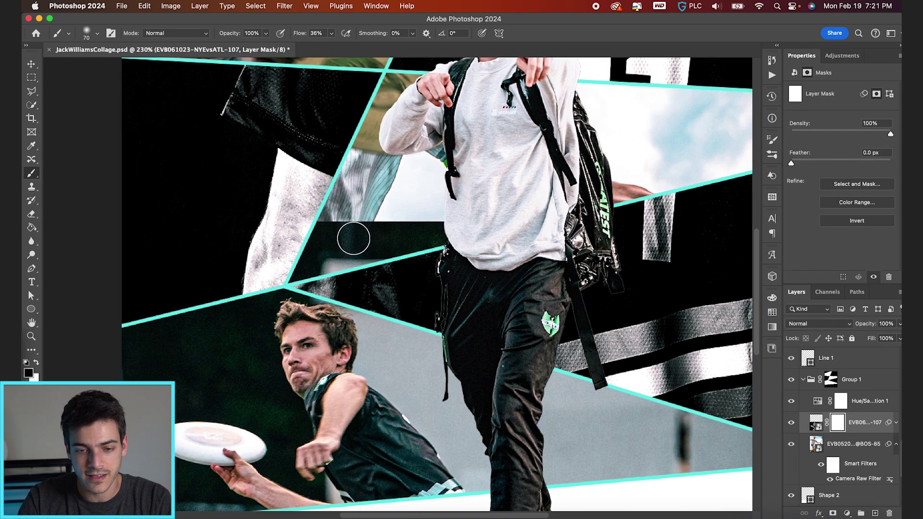
key(bracketright)
key(bracketright)
mouse_move(414, 235)
mouse_down()
mouse_move(320, 217)
mouse_move(492, 236)
mouse_move(383, 265)
mouse_move(296, 259)
mouse_move(288, 267)
mouse_up()
key(bracketleft)
key(bracketleft)
key(bracketleft)
key(bracketleft)
key(bracketleft)
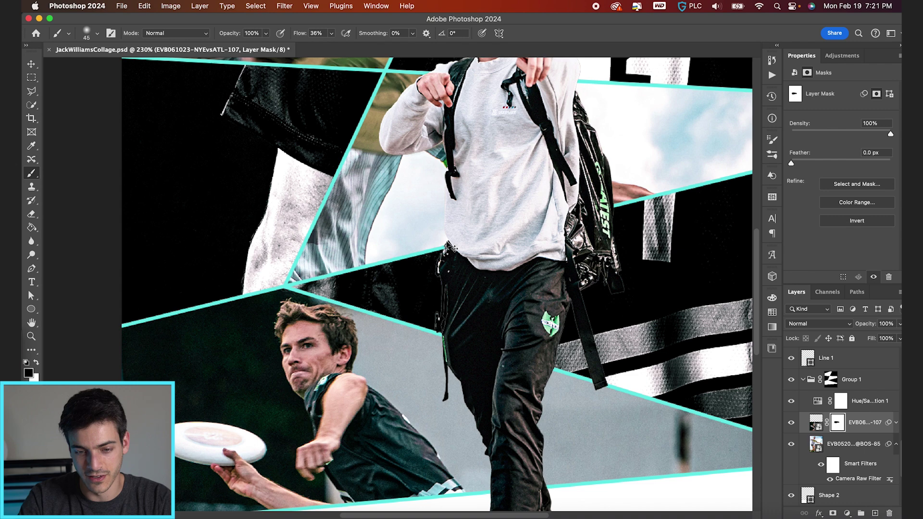
key(super+0)
key(v)
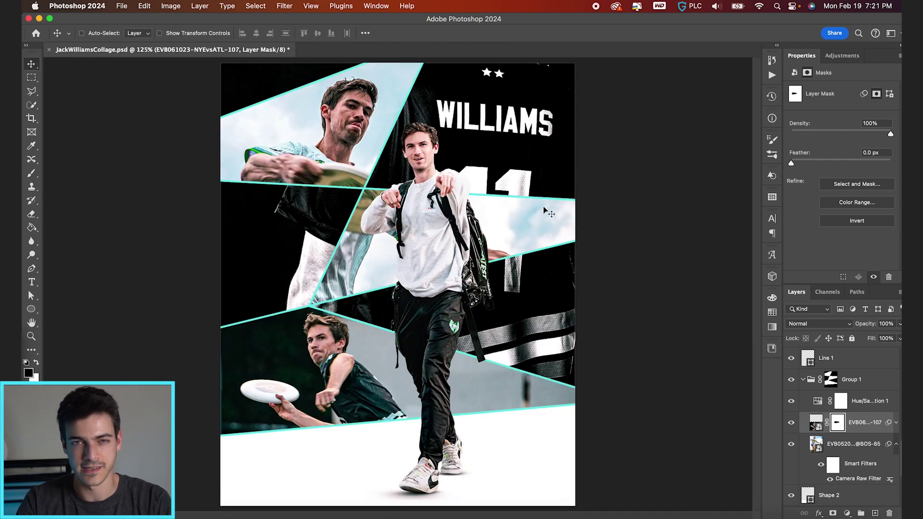
click(803, 380)
- Stamp all visible layers onto a new layer above Selective Color 1 and convert it to a smart object
scroll(804, 382, down, 10)
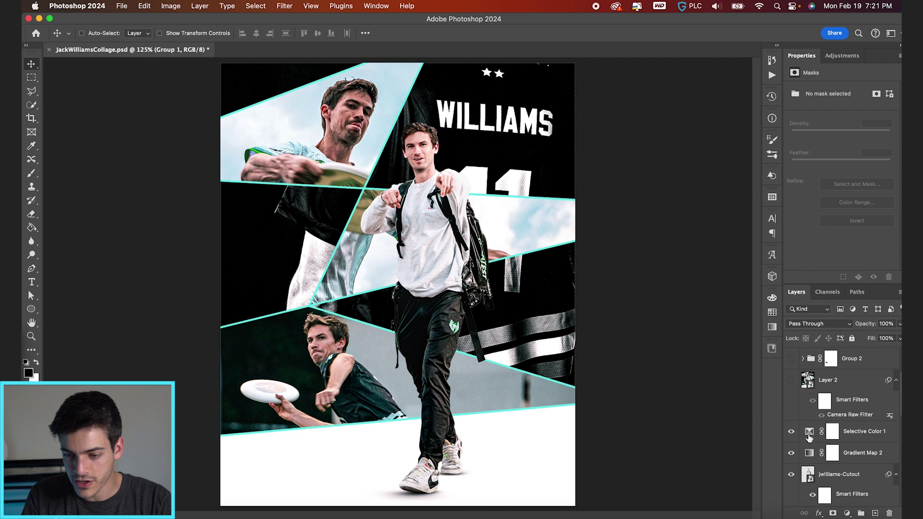
click(807, 441)
key(super+alt+shift+n)
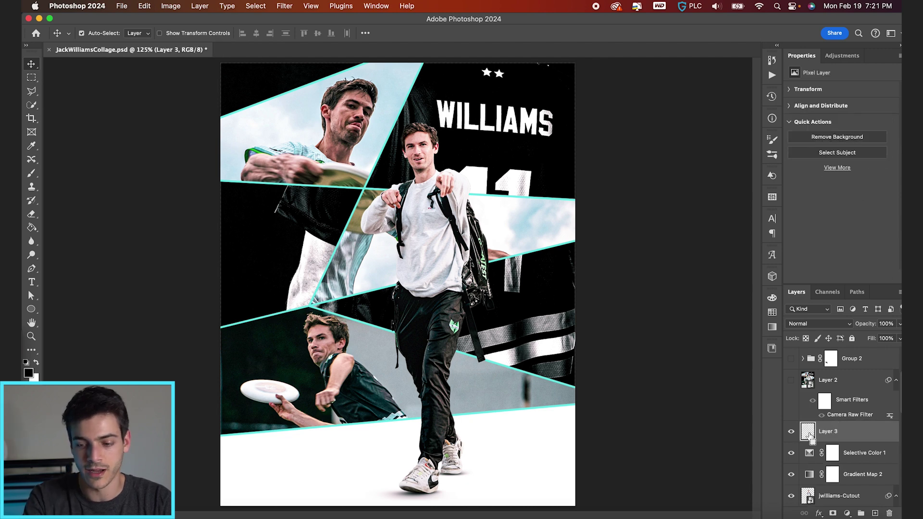
key(super+alt+shift+e)
click(285, 6)
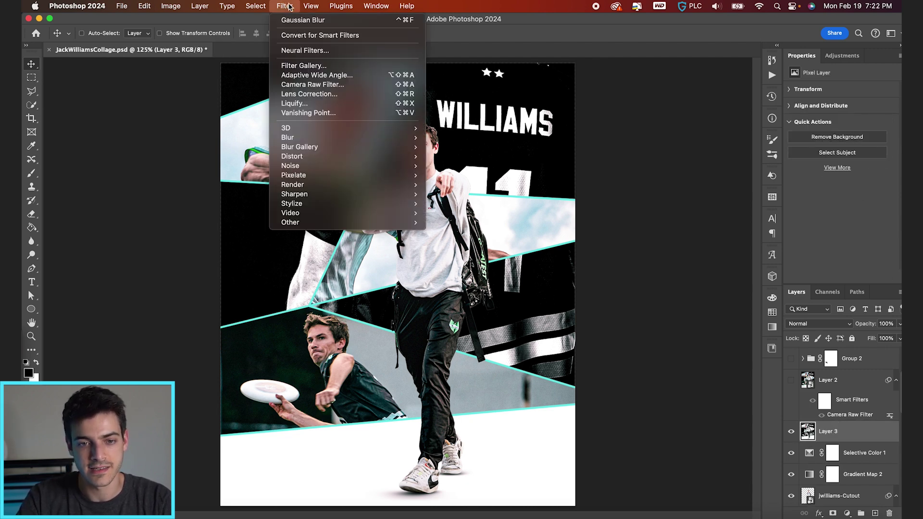
click(296, 37)
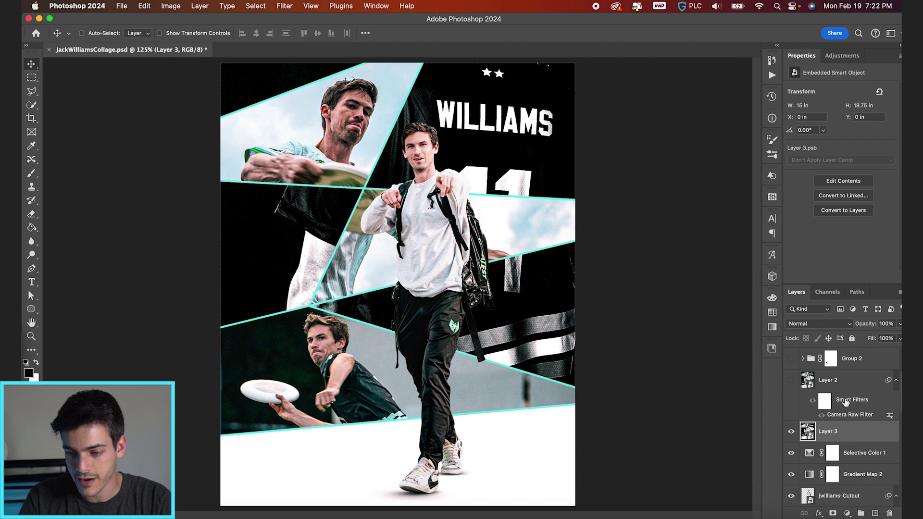
- Copy Layer 2's Camera Raw smart filter to Layer 3 and show all layers above Layer 2 again, keeping Layer 2 hidden
drag(854, 395, 820, 428)
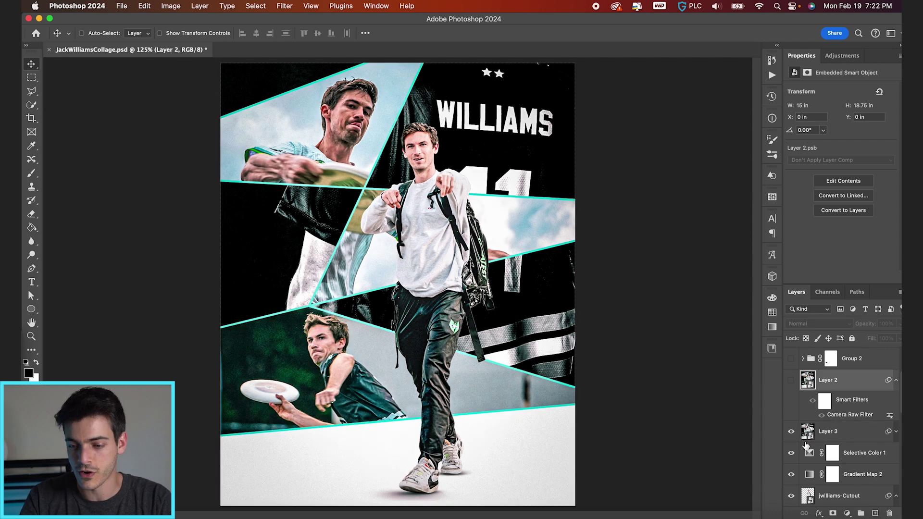
scroll(806, 446, up, 4)
drag(792, 447, 794, 357)
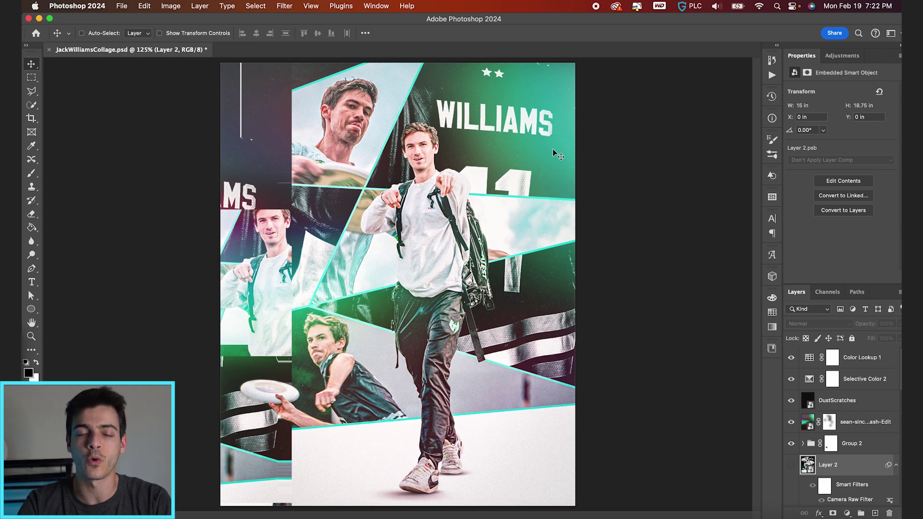
scroll(553, 153, up, 4)
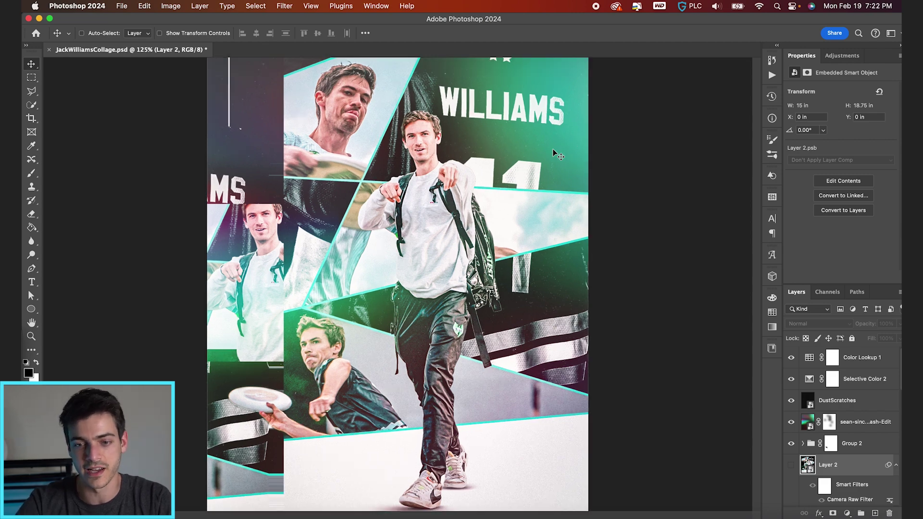
scroll(560, 425, down, 4)
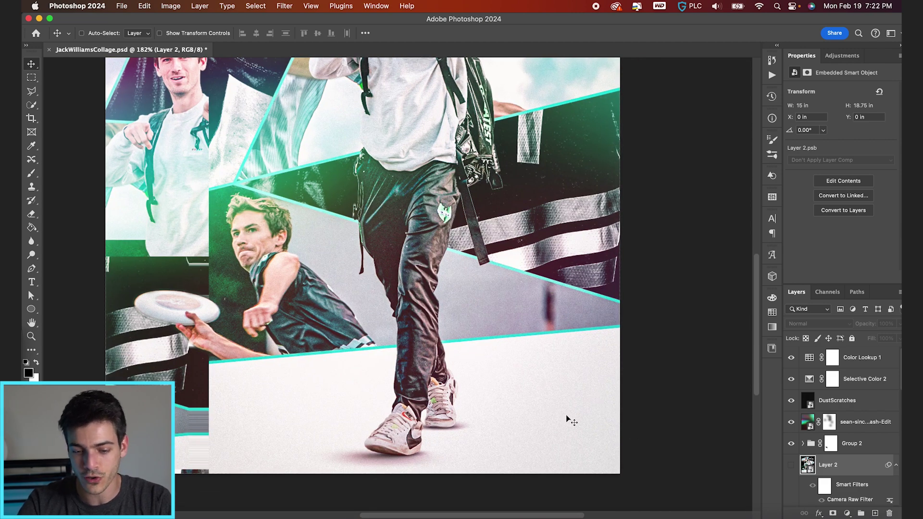
key(super+0)
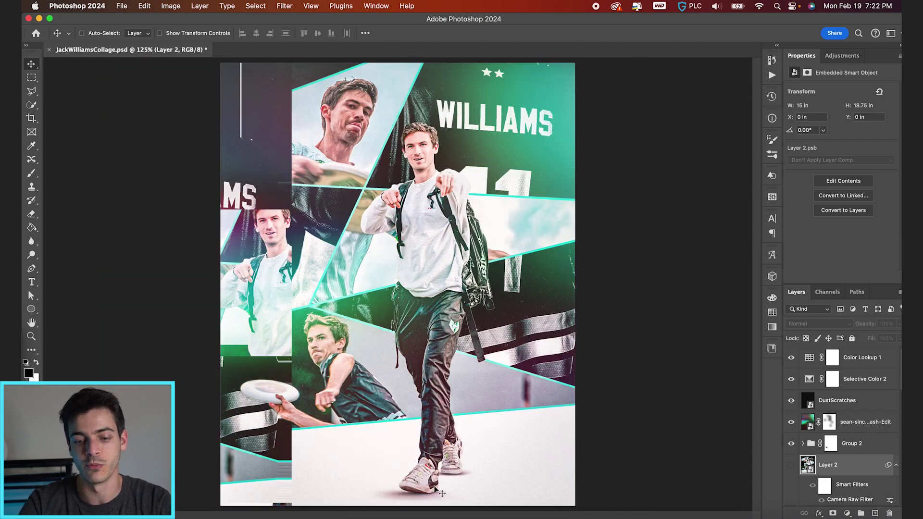